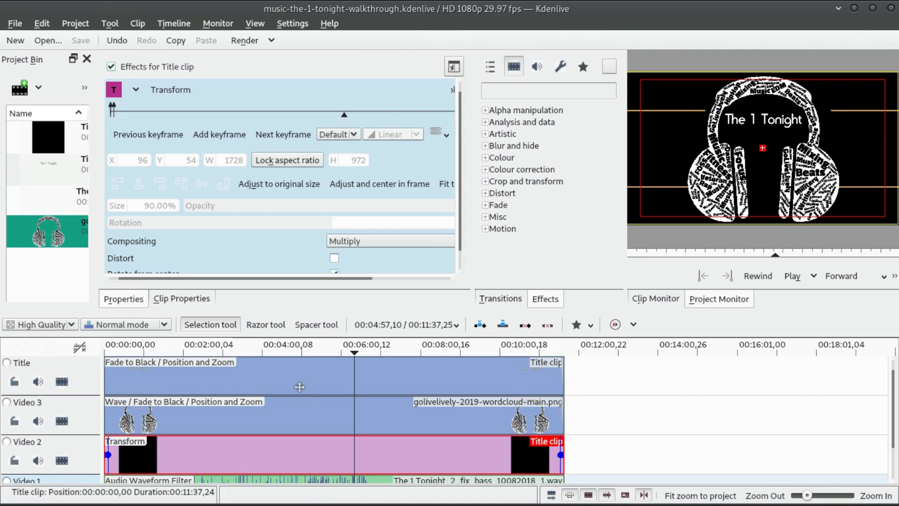
- Move the clips on the Title, Video 3 and Video 2 tracks along the timeline to start at about 00:27:56,11
{"action": "left_click", "coordinate": [300, 386]}
{"action": "scroll", "coordinate": [231, 402], "scroll_direction": "down", "scroll_amount": 1}
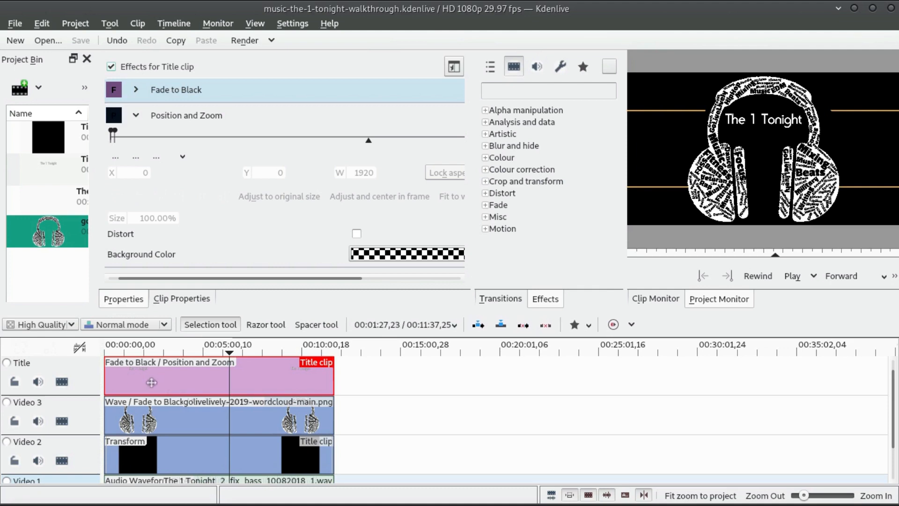
{"action": "left_click_drag", "start_coordinate": [159, 387], "coordinate": [710, 362]}
{"action": "left_click_drag", "start_coordinate": [234, 415], "coordinate": [870, 432]}
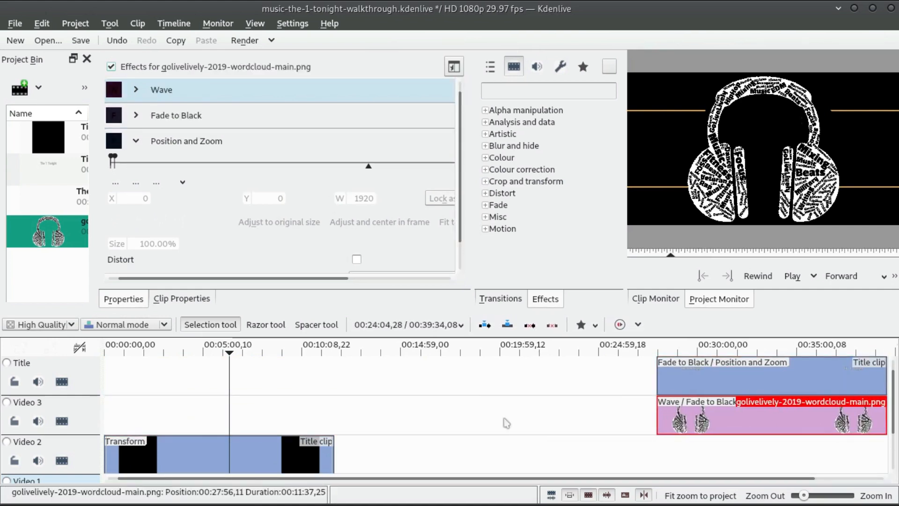
{"action": "left_click_drag", "start_coordinate": [244, 462], "coordinate": [763, 452]}
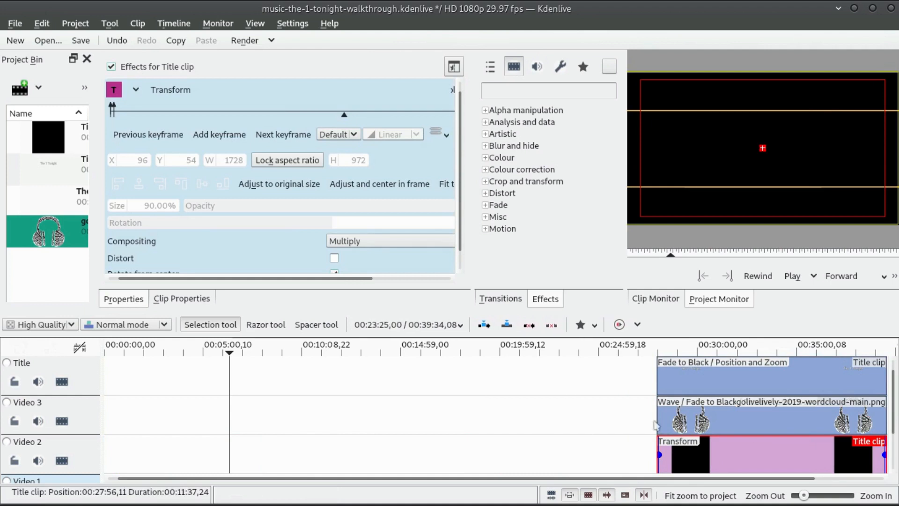
- Move the audio clip on Video 1 along the timeline to line up with the other moved clips, leaving the beginning empty
{"action": "scroll", "coordinate": [185, 457], "scroll_direction": "down", "scroll_amount": 2}
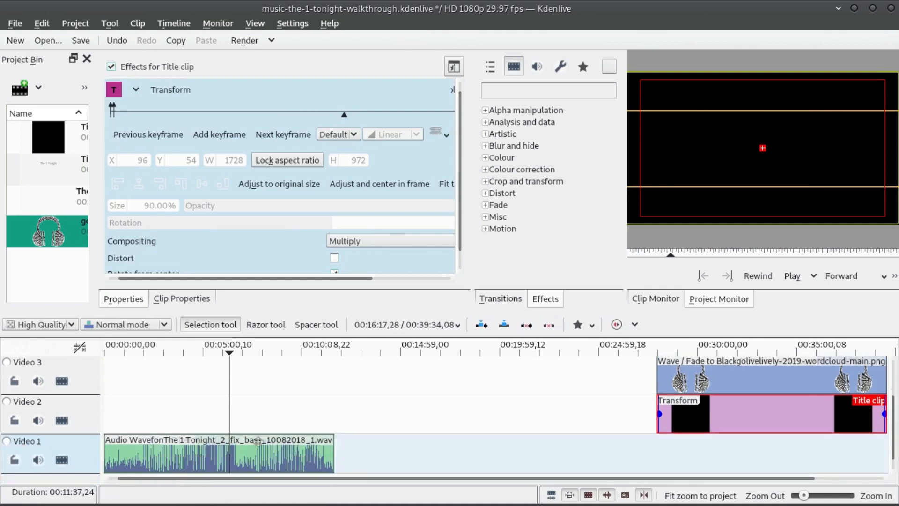
{"action": "left_click_drag", "start_coordinate": [185, 457], "coordinate": [734, 441]}
{"action": "scroll", "coordinate": [892, 412], "scroll_direction": "up", "scroll_amount": 2}
{"action": "scroll", "coordinate": [283, 409], "scroll_direction": "up", "scroll_amount": 1}
{"action": "left_click_drag", "start_coordinate": [270, 477], "coordinate": [191, 478]}
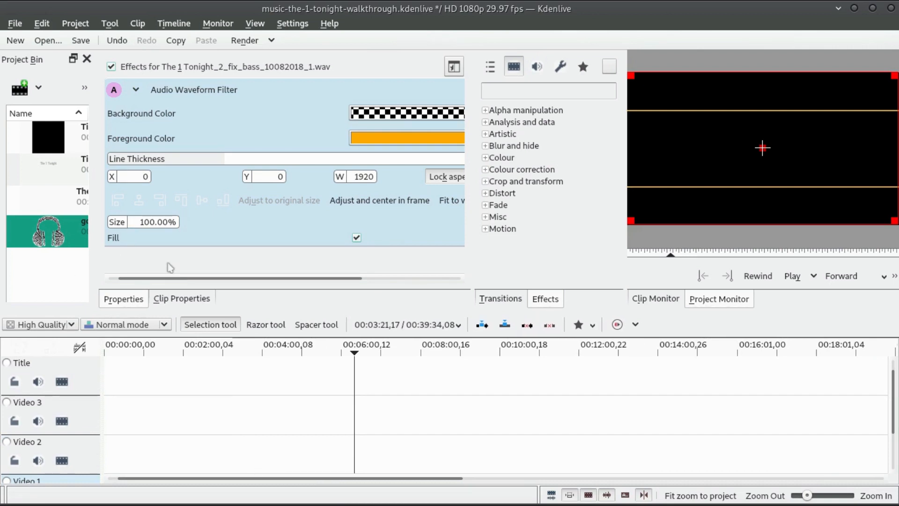
- Review the available file, edit, project, clip, timeline, monitor, view and help commands
{"action": "left_click", "coordinate": [15, 23]}
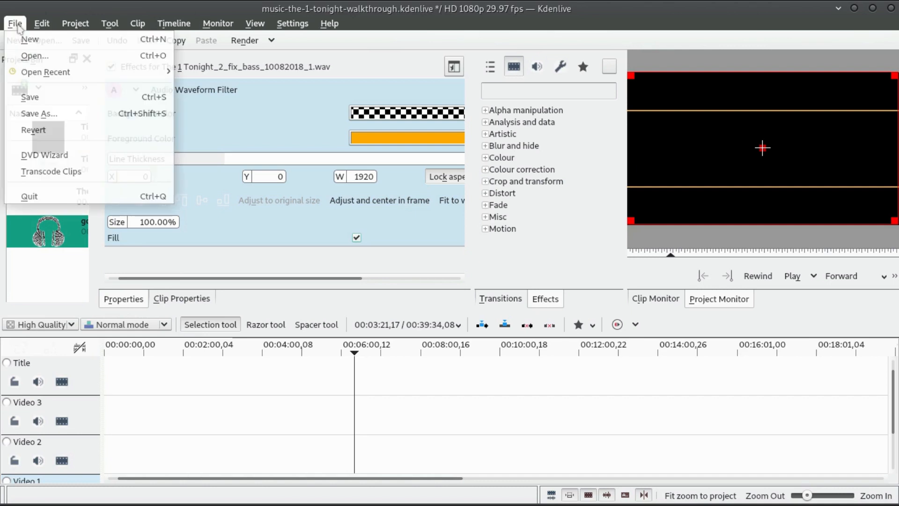
{"action": "mouse_move", "coordinate": [44, 21]}
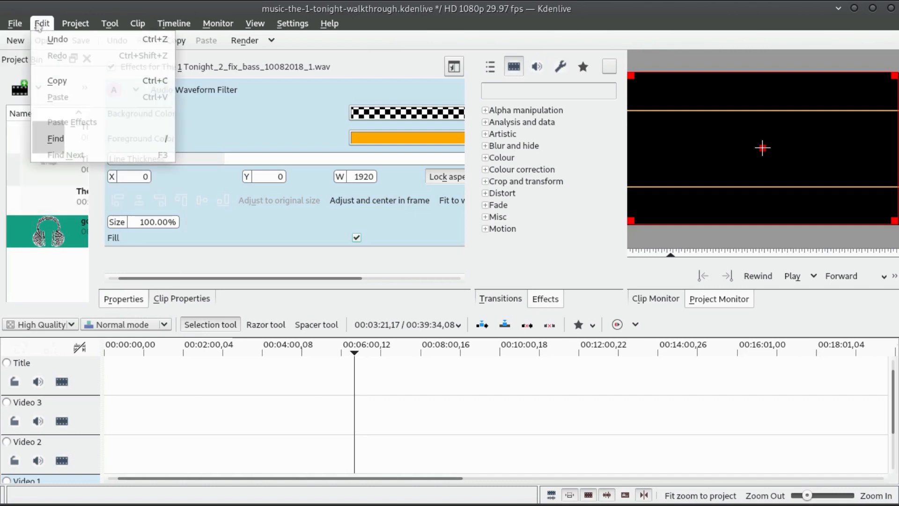
{"action": "mouse_move", "coordinate": [76, 25]}
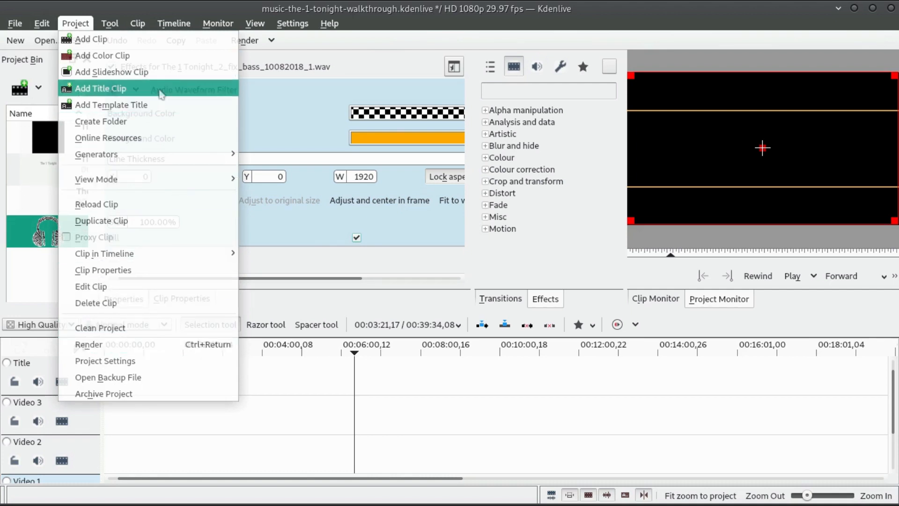
{"action": "mouse_move", "coordinate": [113, 23]}
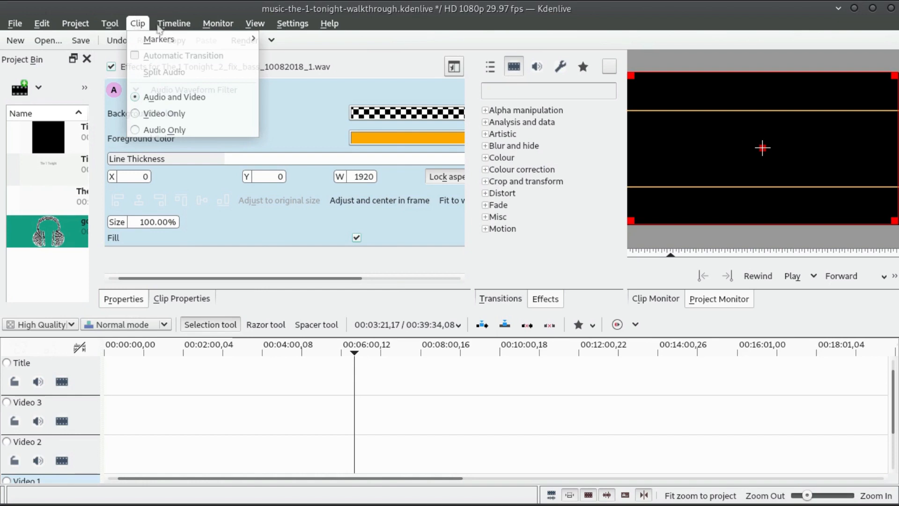
{"action": "mouse_move", "coordinate": [182, 29]}
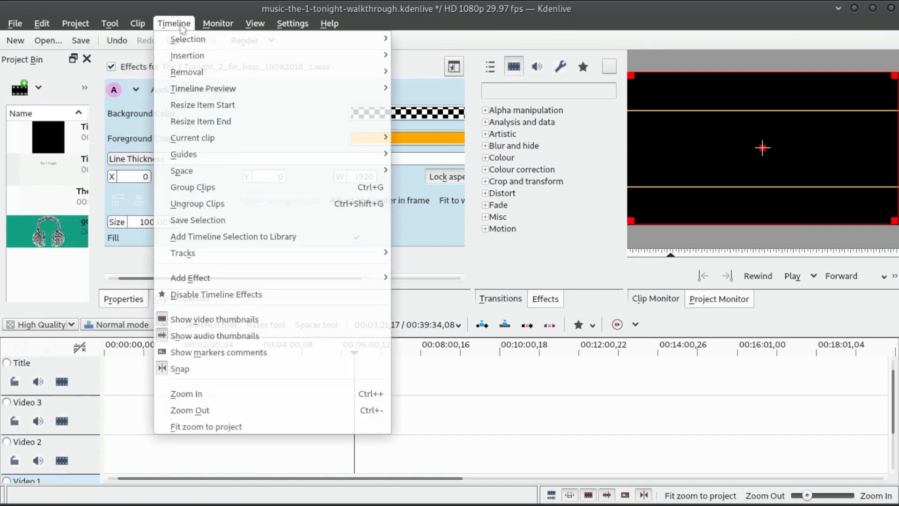
{"action": "mouse_move", "coordinate": [220, 30]}
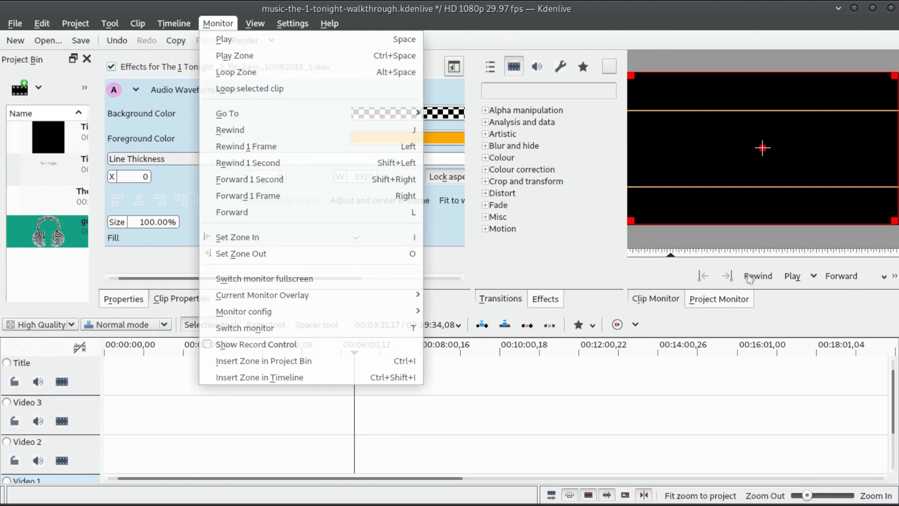
{"action": "mouse_move", "coordinate": [295, 314]}
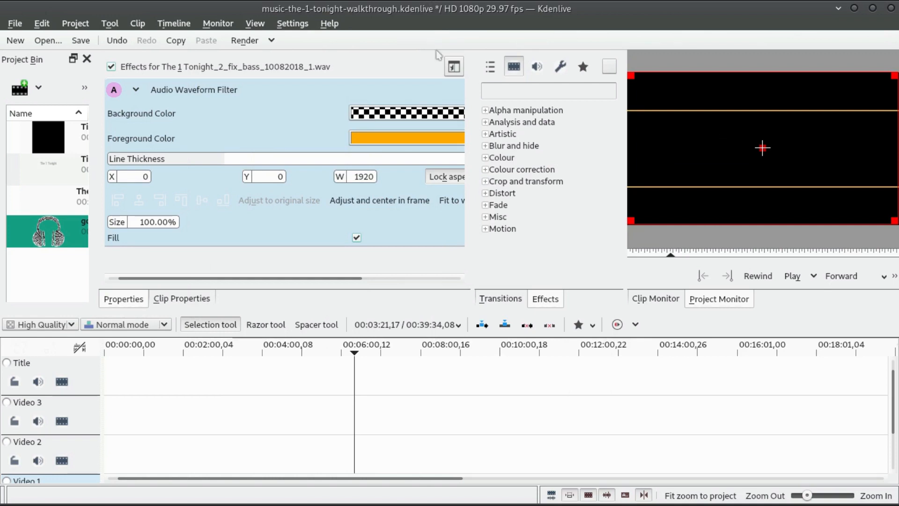
{"action": "left_click", "coordinate": [218, 23]}
{"action": "mouse_move", "coordinate": [255, 23]}
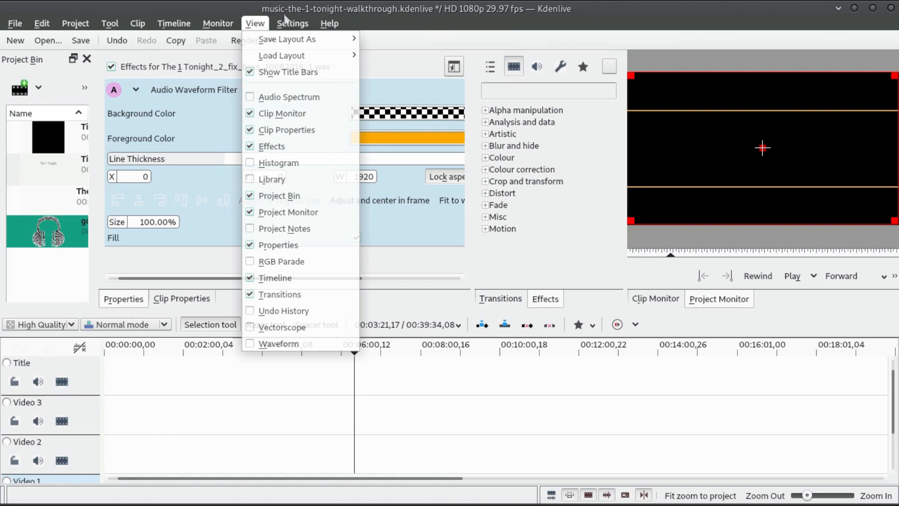
{"action": "mouse_move", "coordinate": [326, 25]}
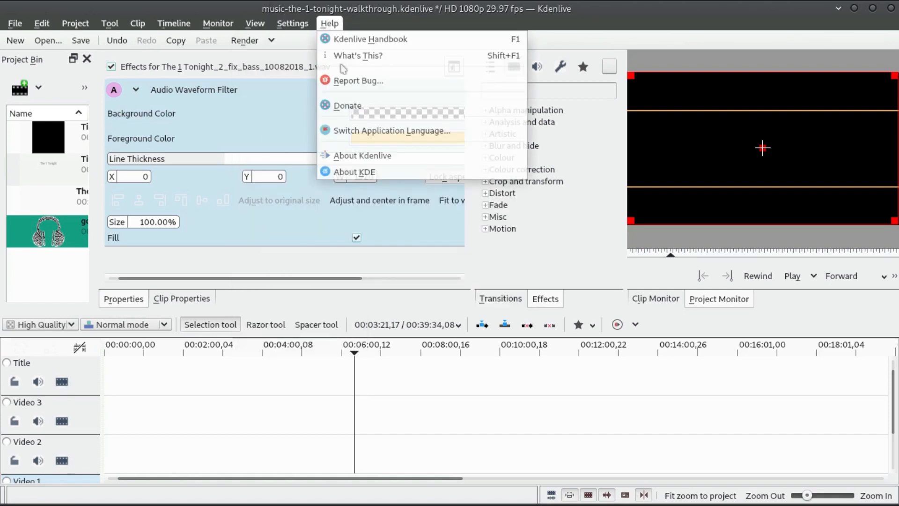
{"action": "left_click", "coordinate": [439, 2]}
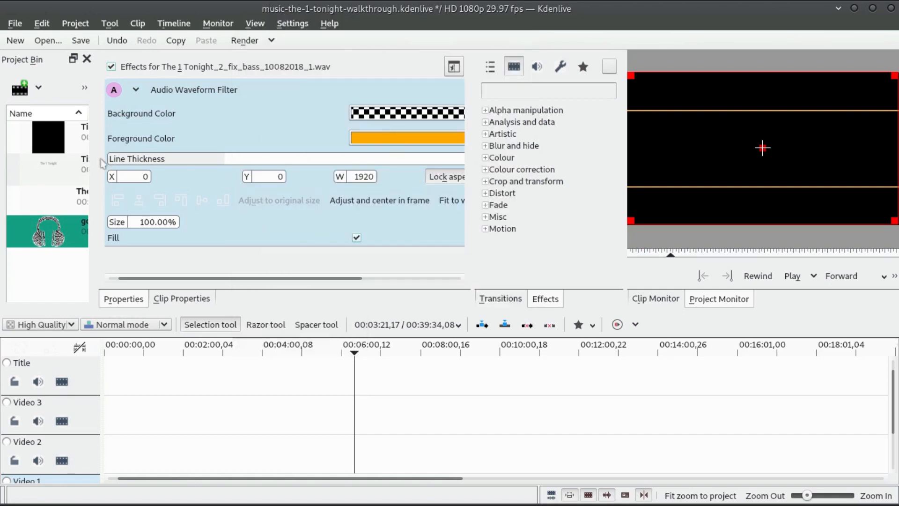
- Widen the Project Bin and inspect the clip properties and preview of golivelively-2019-wordcloud-main.png
{"action": "left_click_drag", "start_coordinate": [96, 162], "coordinate": [261, 181]}
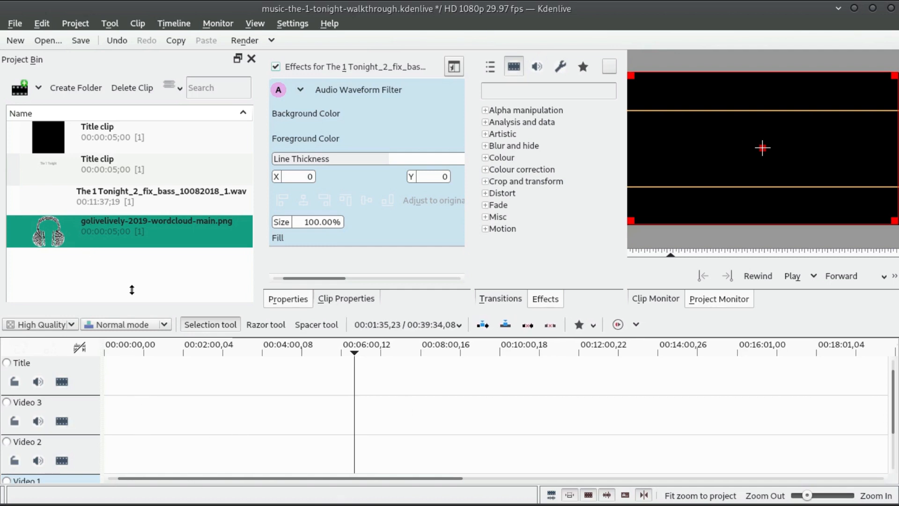
{"action": "left_click", "coordinate": [340, 302]}
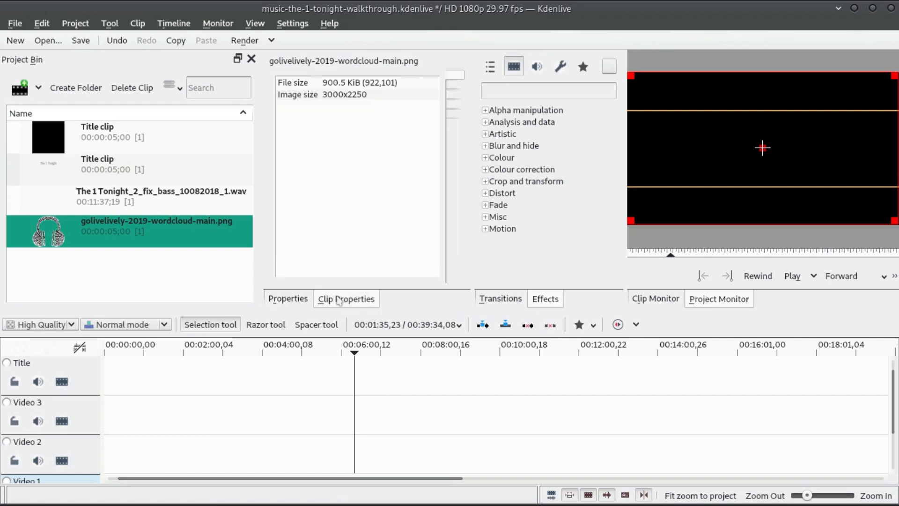
{"action": "left_click", "coordinate": [350, 97]}
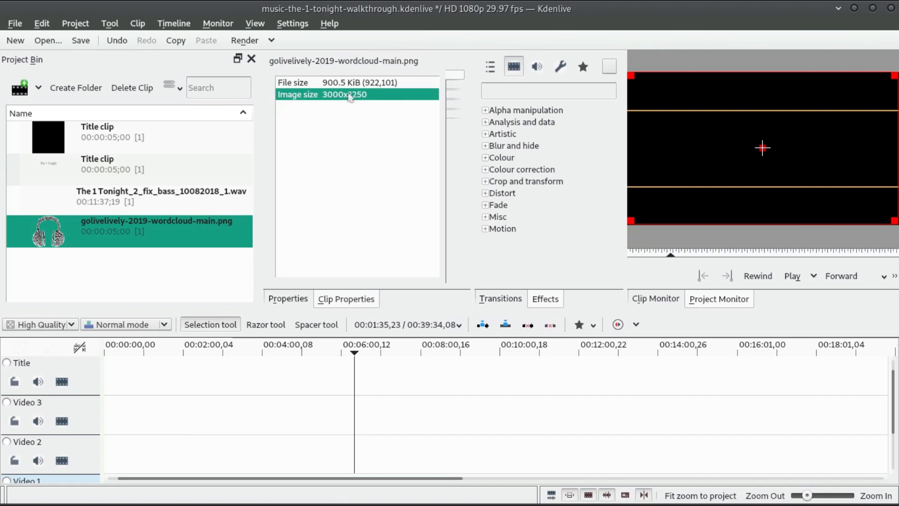
{"action": "left_click", "coordinate": [353, 85]}
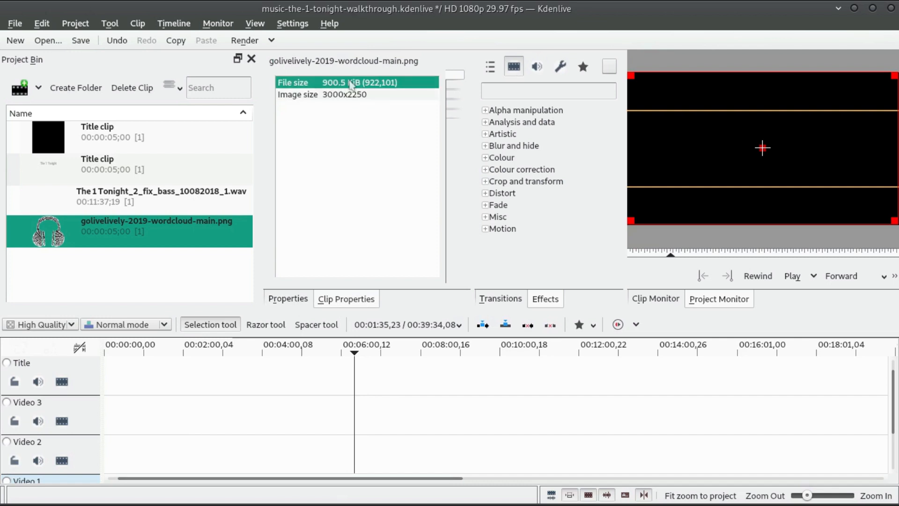
{"action": "left_click", "coordinate": [134, 233]}
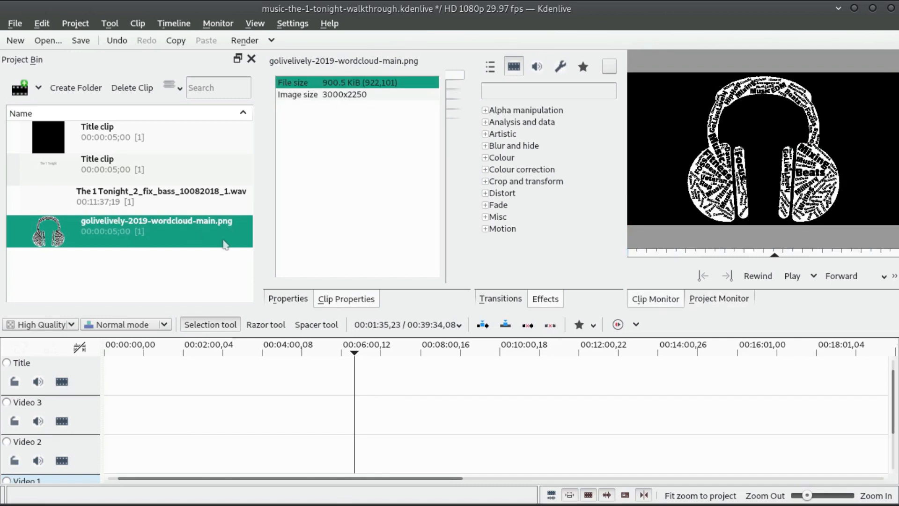
- Browse the effects list filtered by all, video, audio and custom effects in turn
{"action": "left_click", "coordinate": [492, 71]}
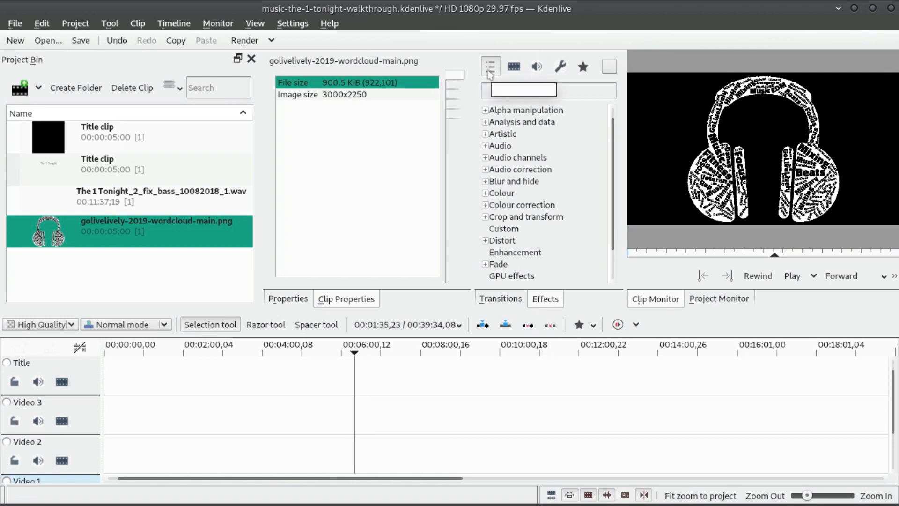
{"action": "left_click", "coordinate": [514, 66]}
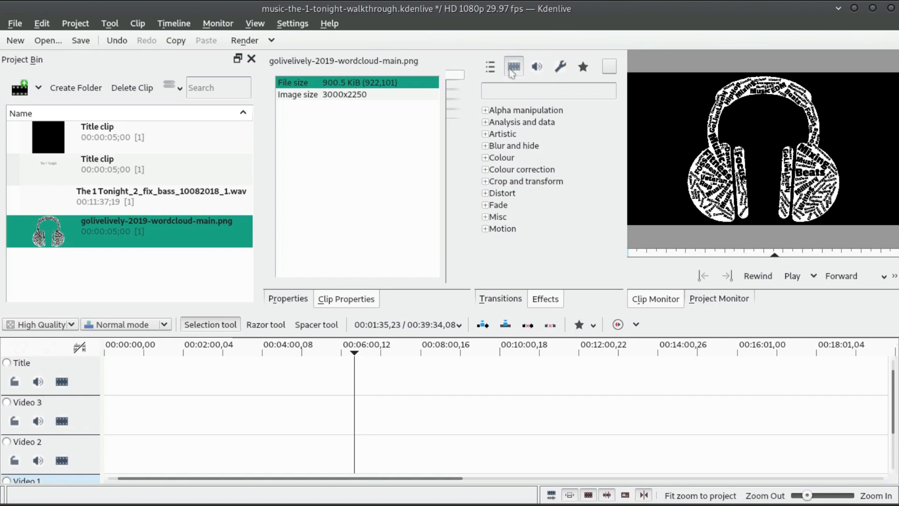
{"action": "left_click", "coordinate": [537, 67]}
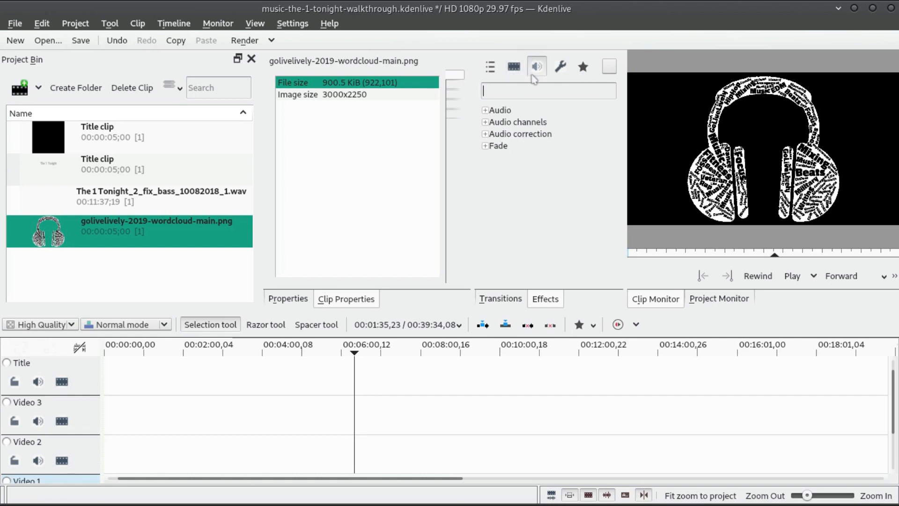
{"action": "left_click", "coordinate": [560, 69]}
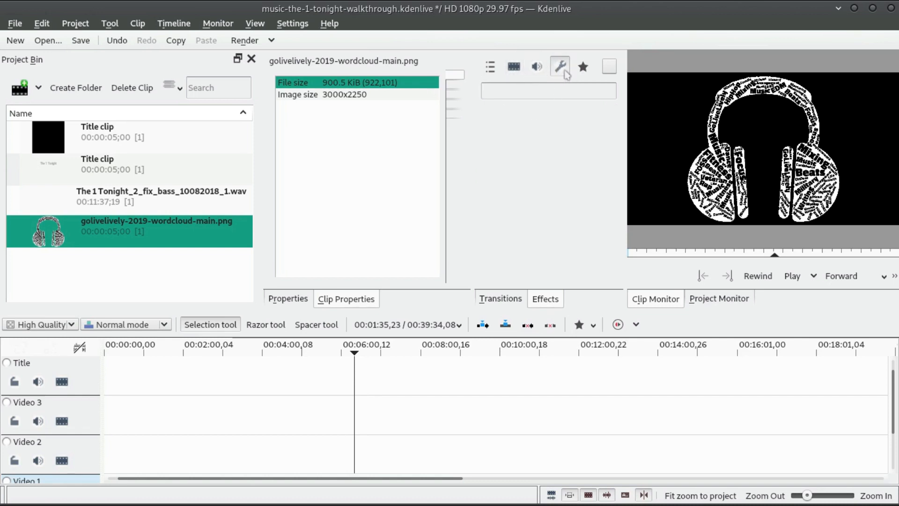
- Set the interface theme to Krita bright
{"action": "left_click", "coordinate": [299, 24]}
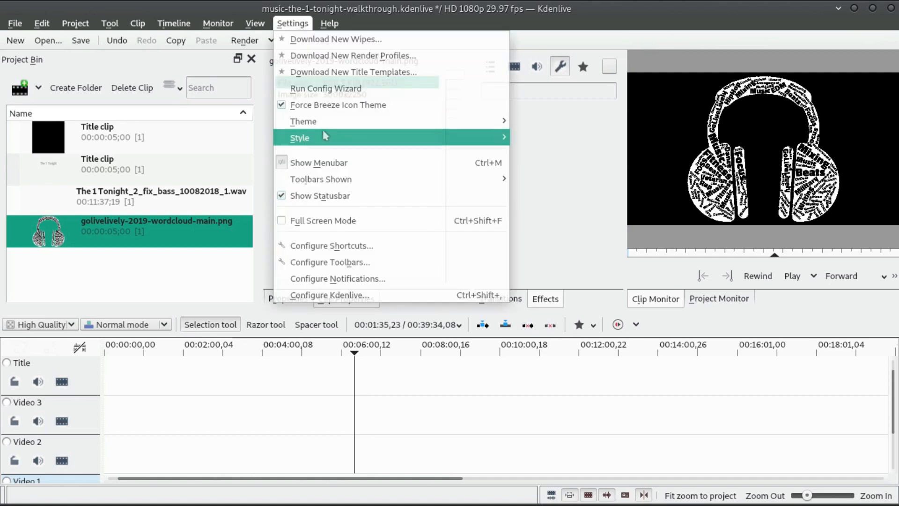
{"action": "mouse_move", "coordinate": [356, 121]}
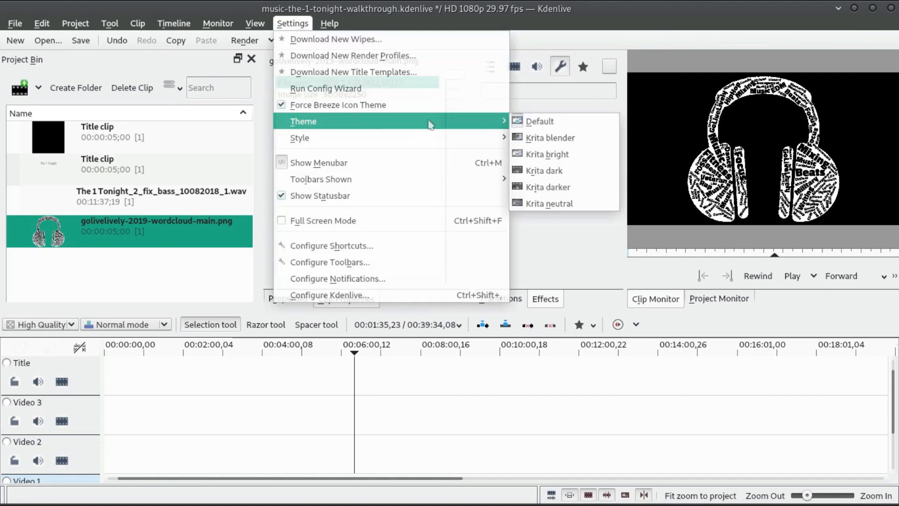
{"action": "left_click", "coordinate": [565, 156]}
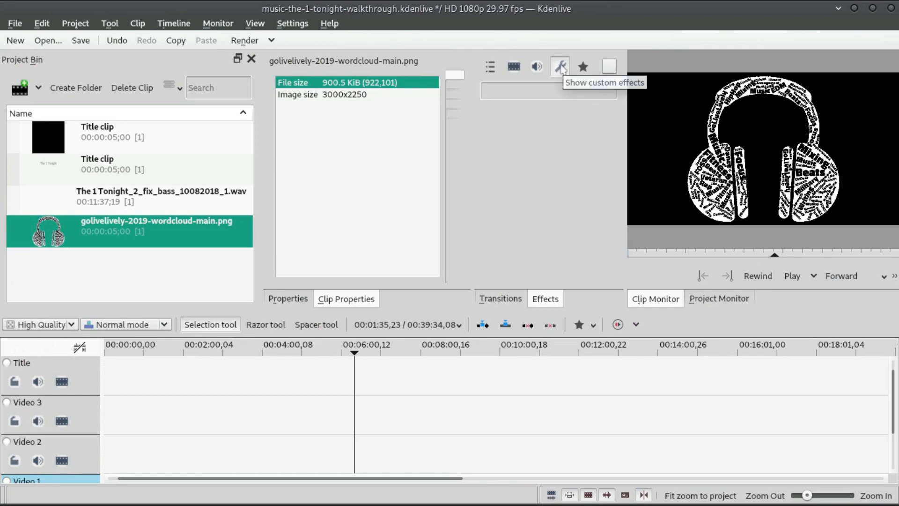
- Check the favourite effects, and switch the effects list back to showing all effects
{"action": "left_click", "coordinate": [583, 68]}
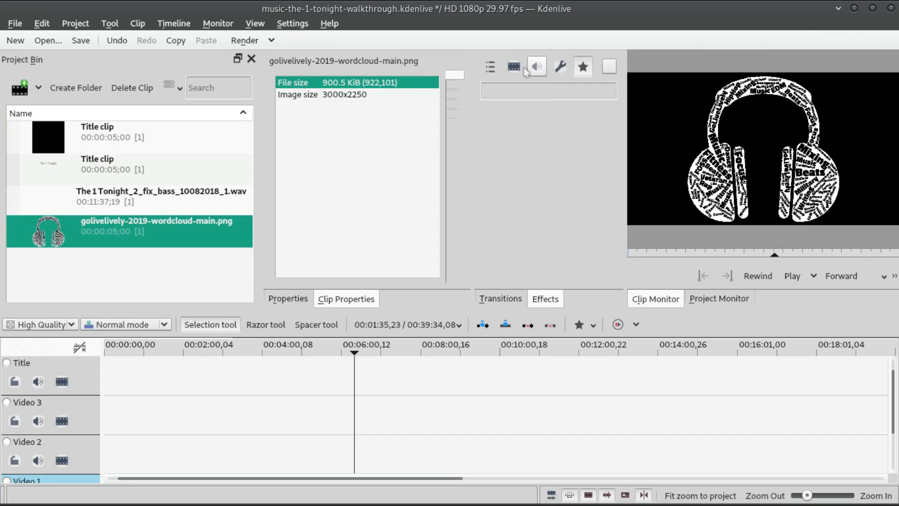
{"action": "left_click", "coordinate": [490, 66]}
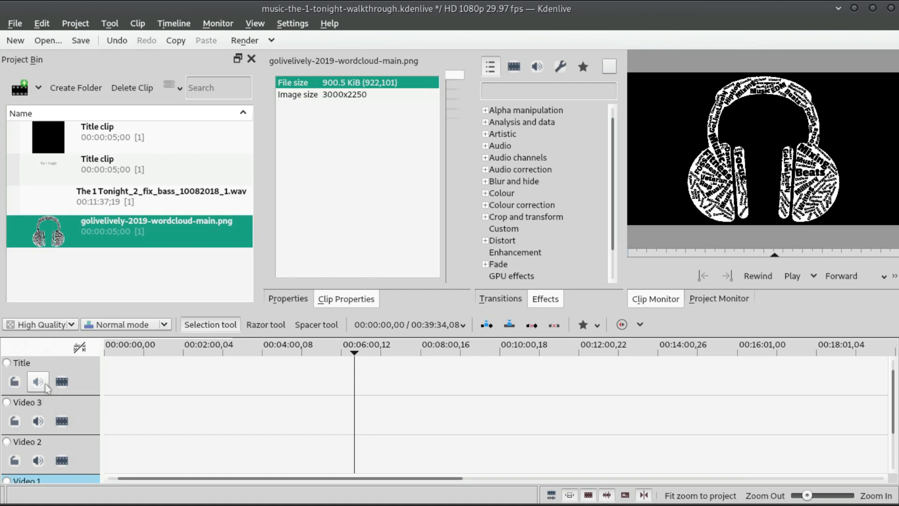
- Open the new-project settings and examine the frame-rate presets under 4K UHD 2160 and Full HD 1080
{"action": "left_click", "coordinate": [16, 42]}
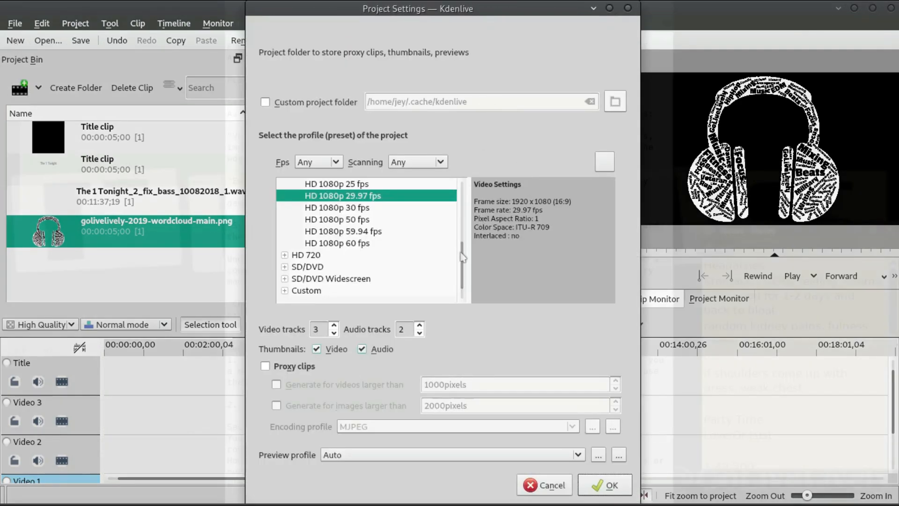
{"action": "scroll", "coordinate": [462, 256], "scroll_direction": "up", "scroll_amount": 3}
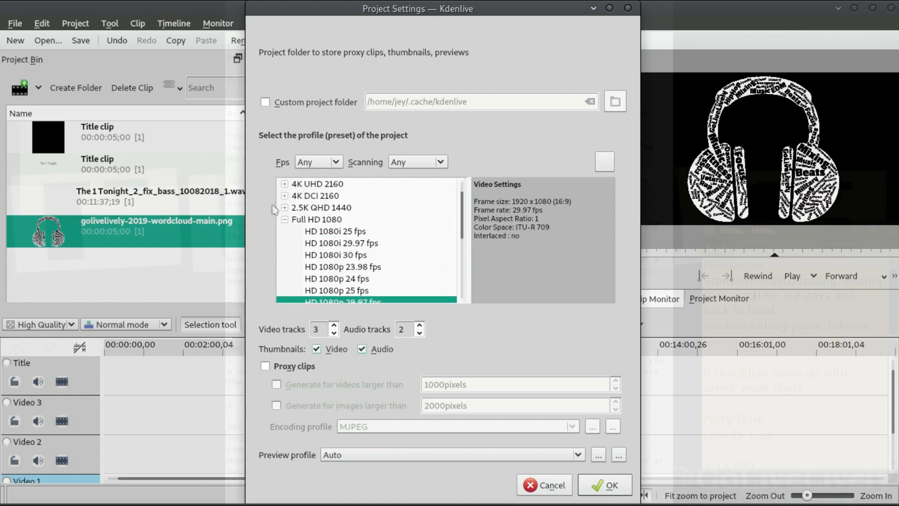
{"action": "left_click", "coordinate": [284, 220]}
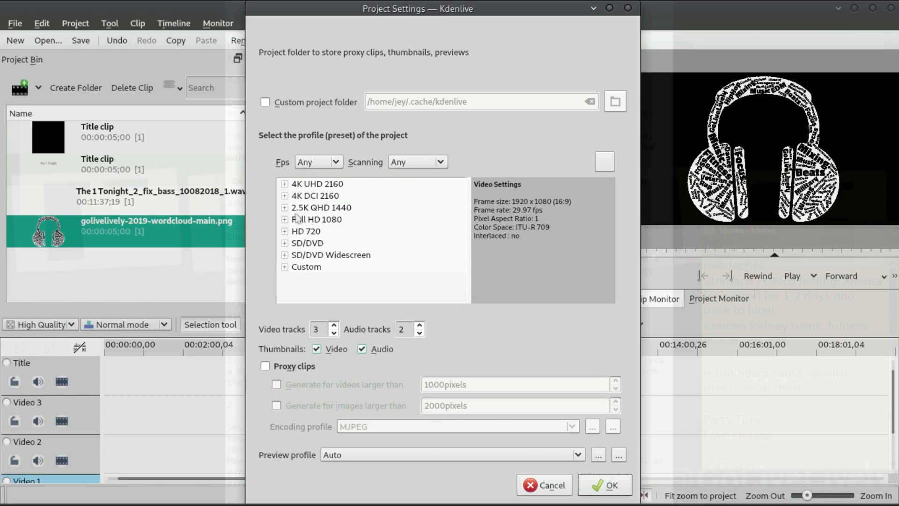
{"action": "left_click", "coordinate": [284, 184]}
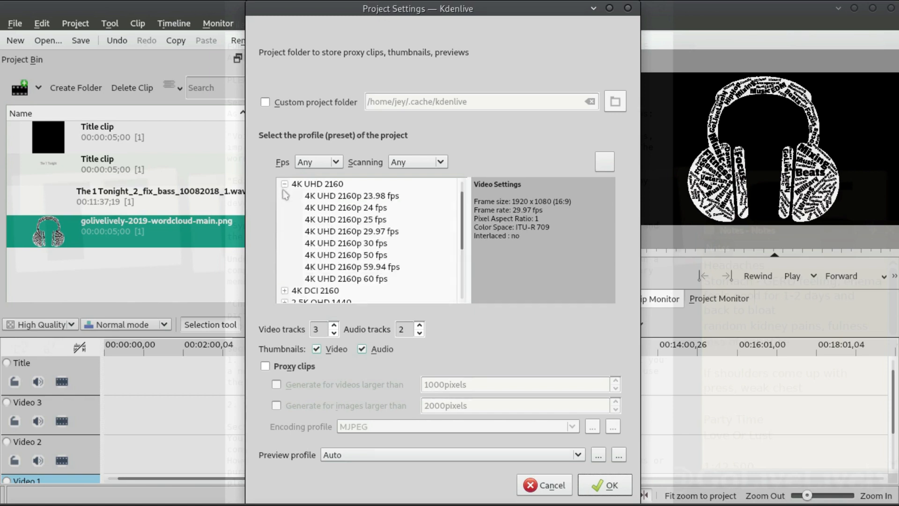
{"action": "left_click", "coordinate": [286, 185]}
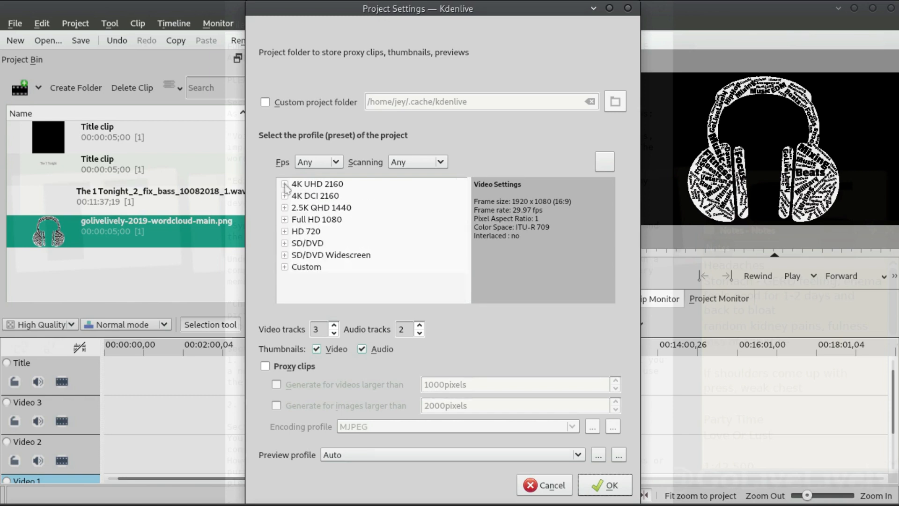
{"action": "left_click", "coordinate": [285, 219]}
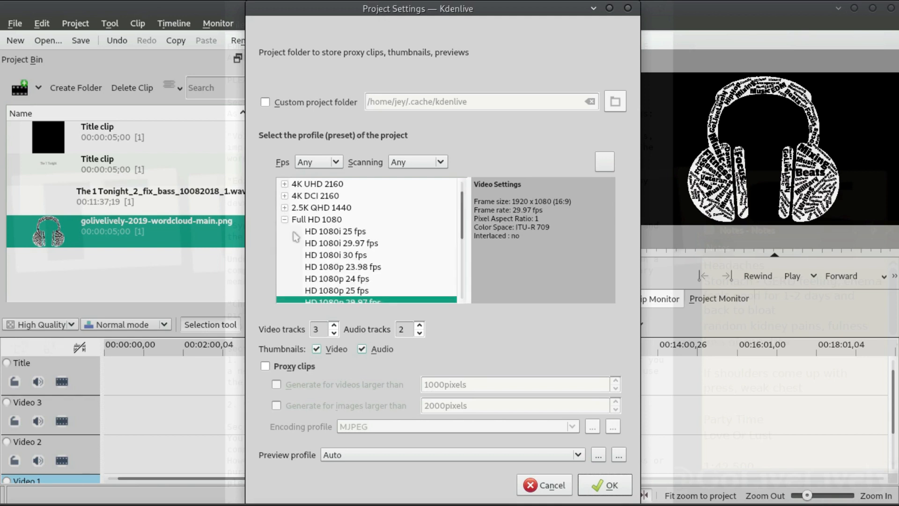
{"action": "scroll", "coordinate": [295, 234], "scroll_direction": "down", "scroll_amount": 2}
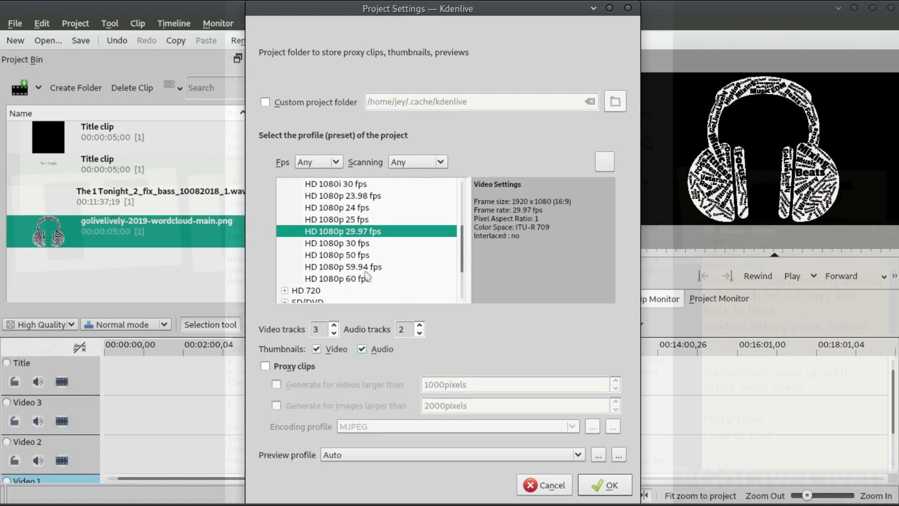
{"action": "scroll", "coordinate": [366, 274], "scroll_direction": "down", "scroll_amount": 1}
{"action": "scroll", "coordinate": [290, 271], "scroll_direction": "up", "scroll_amount": 3}
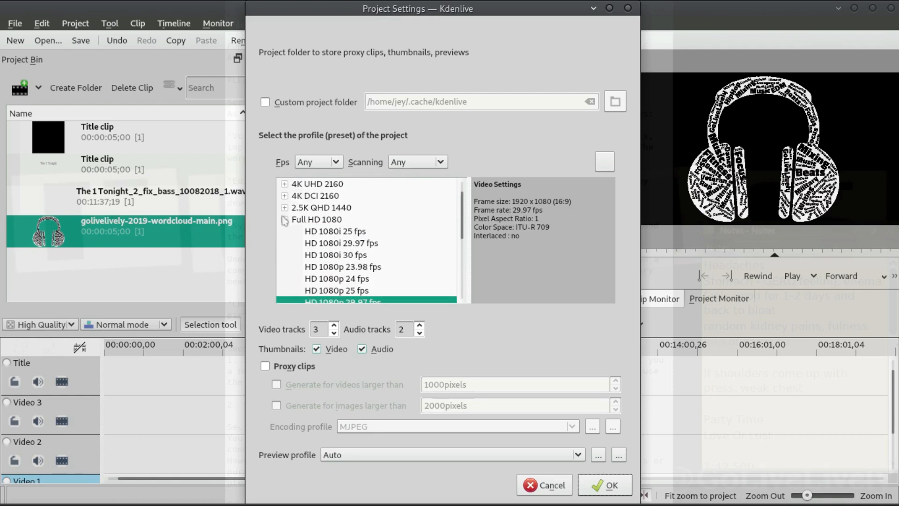
- Check the 4K UHD 2160 and 4K DCI 2160 presets, and revisit the new-project settings with the HD 1080p 29.97 fps profile
{"action": "left_click", "coordinate": [284, 220]}
{"action": "left_click", "coordinate": [284, 195]}
{"action": "left_click", "coordinate": [285, 185]}
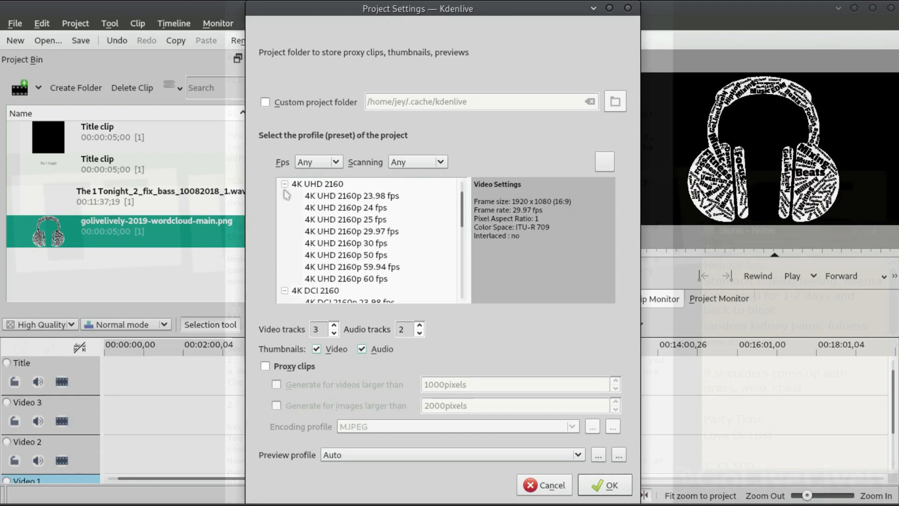
{"action": "left_click", "coordinate": [284, 290]}
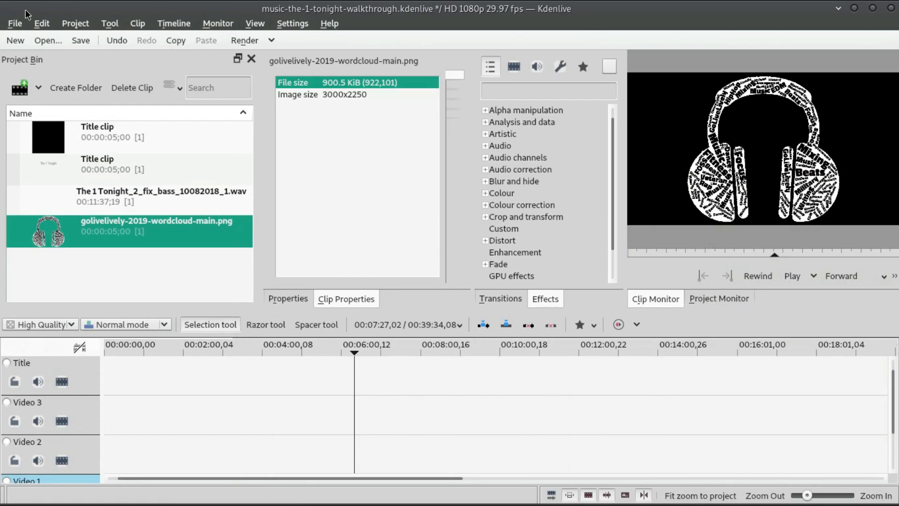
{"action": "left_click", "coordinate": [21, 35]}
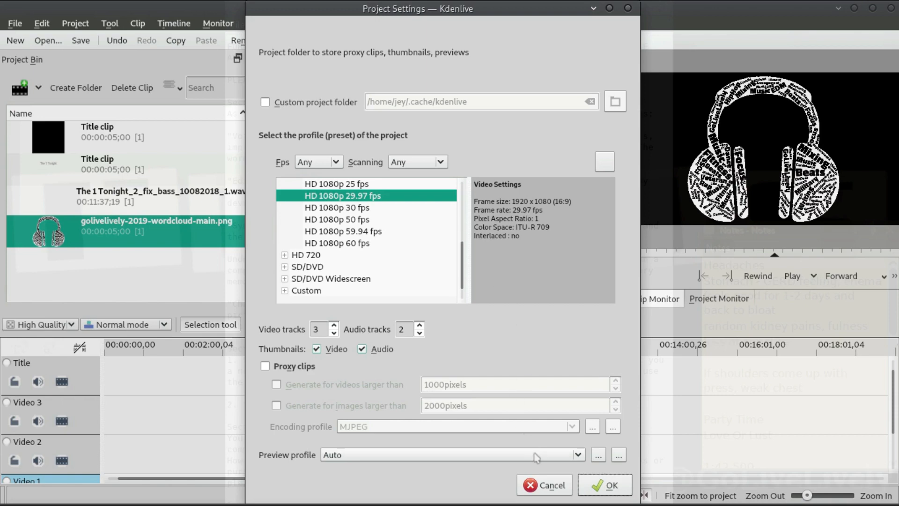
{"action": "left_click", "coordinate": [604, 486]}
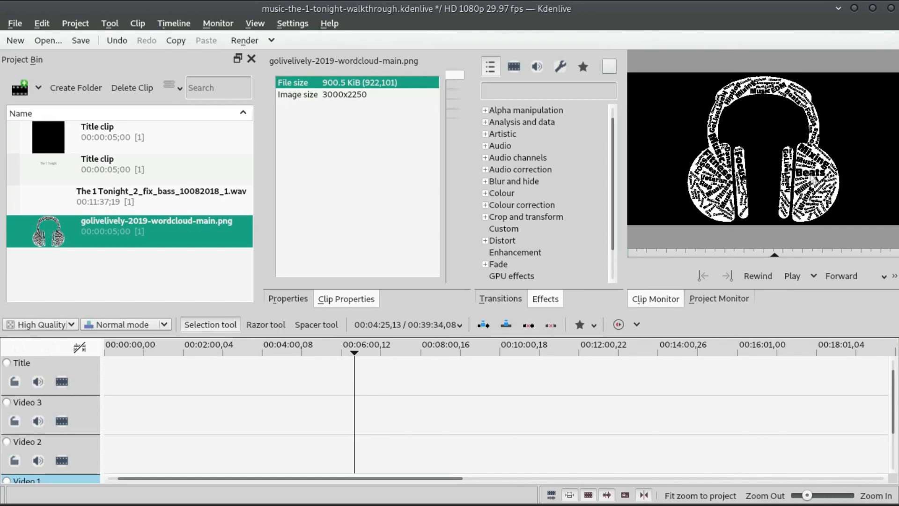
- Inspect the properties of the first title clip and The 1 Tonight_2_fix_bass_10082018_1.wav, and narrow the Project Bin
{"action": "left_click", "coordinate": [98, 136]}
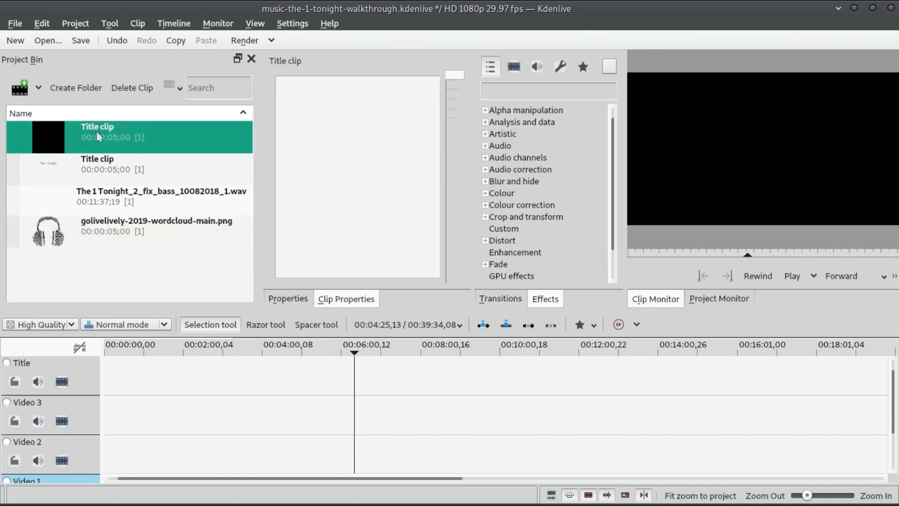
{"action": "left_click", "coordinate": [135, 197]}
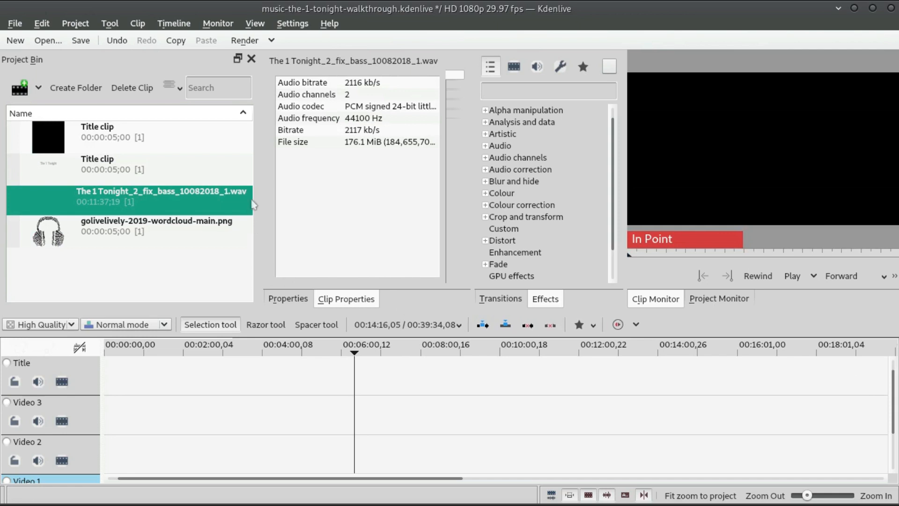
{"action": "left_click_drag", "start_coordinate": [260, 175], "coordinate": [180, 182]}
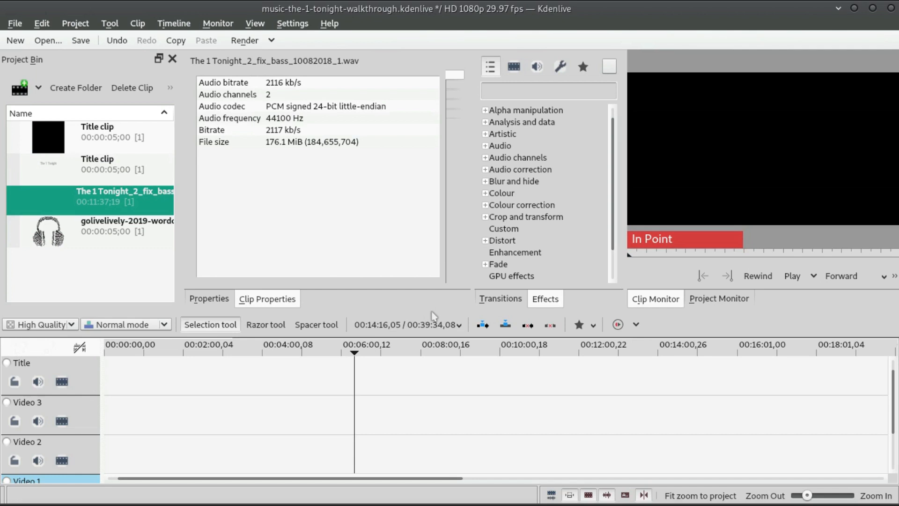
- Enlarge the timeline area and place The 1 Tonight_2_fix_bass_10082018_1.wav at the start of the Video 1 track
{"action": "left_click_drag", "start_coordinate": [433, 310], "coordinate": [449, 269]}
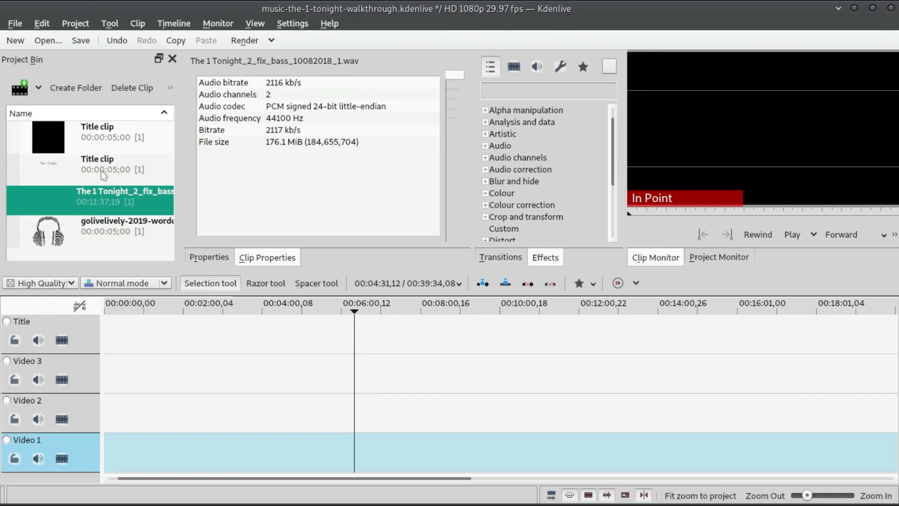
{"action": "left_click_drag", "start_coordinate": [103, 200], "coordinate": [107, 452]}
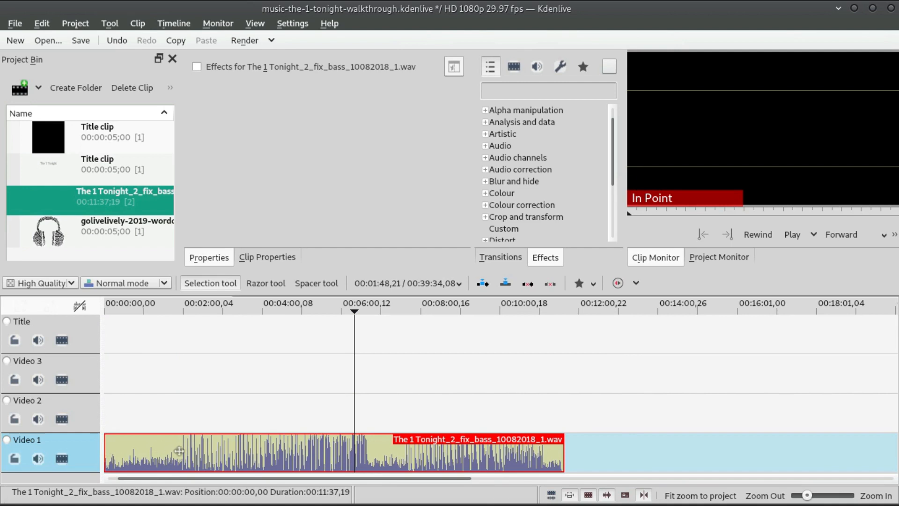
{"action": "left_click", "coordinate": [439, 454]}
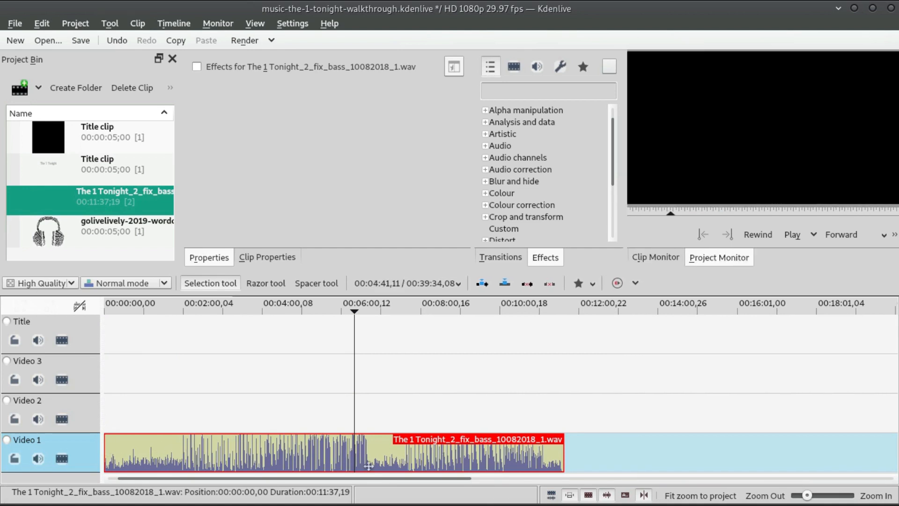
- Rename the Video 1 track to Song in the track configuration
{"action": "right_click", "coordinate": [41, 443]}
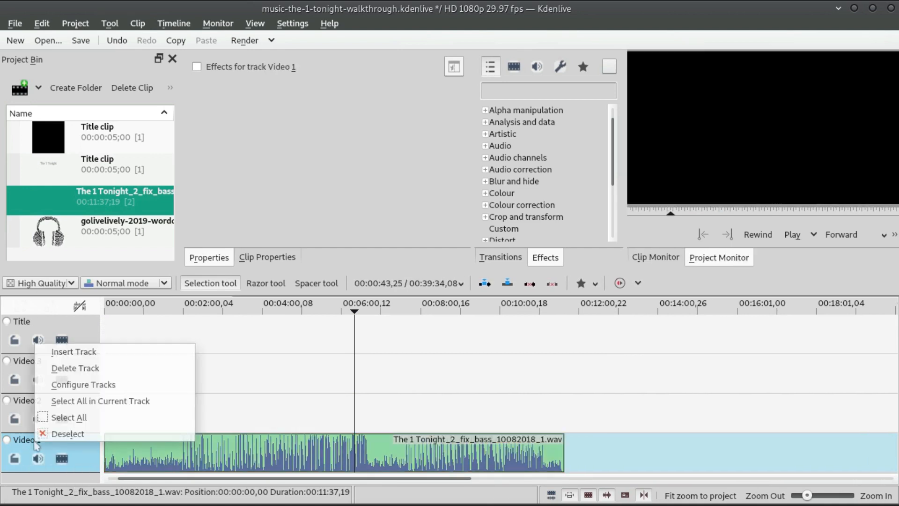
{"action": "left_click", "coordinate": [91, 390]}
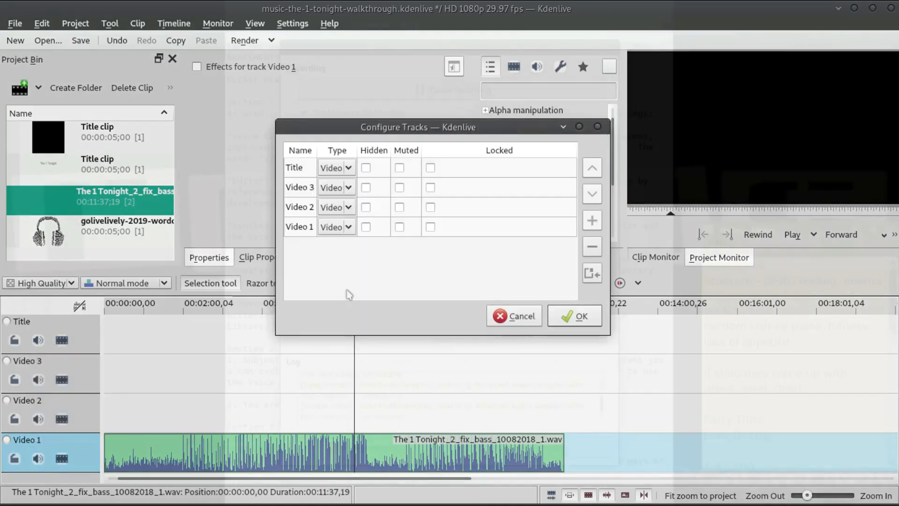
{"action": "left_click", "coordinate": [295, 227]}
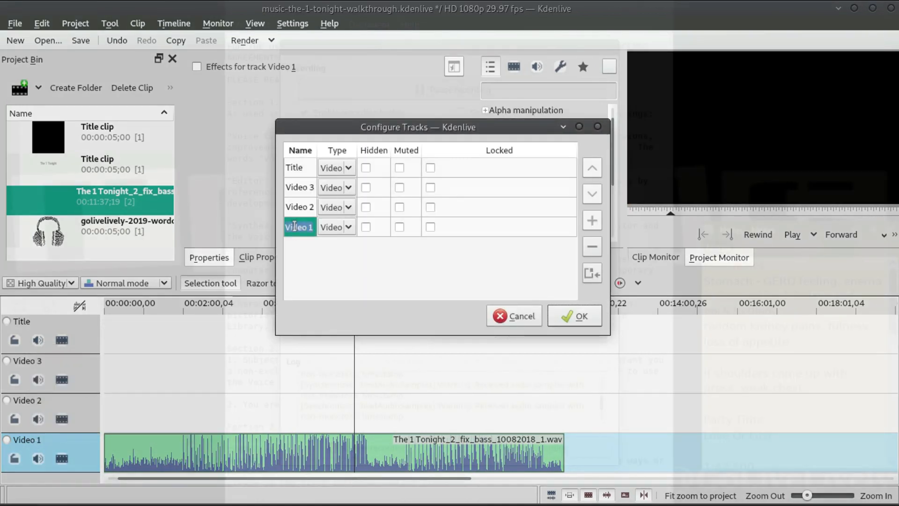
{"action": "type", "text": "Song"}
{"action": "key", "text": "Return"}
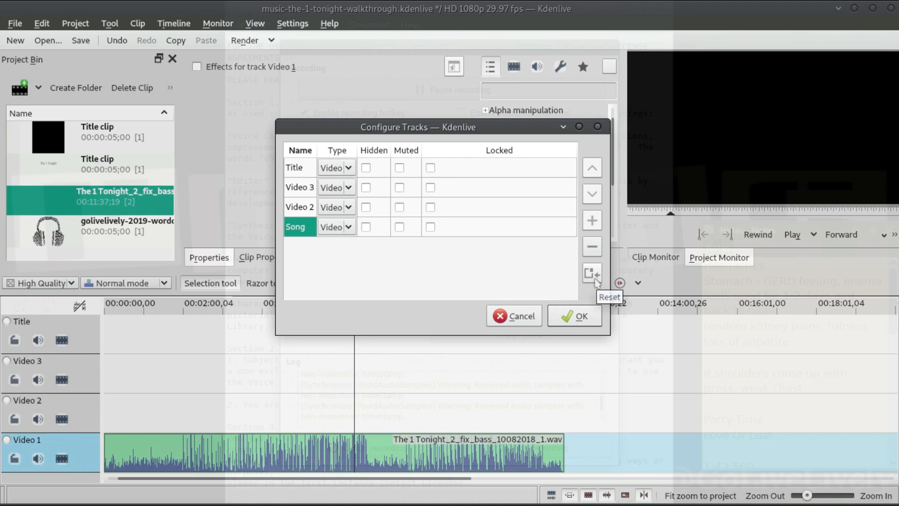
{"action": "left_click", "coordinate": [577, 317]}
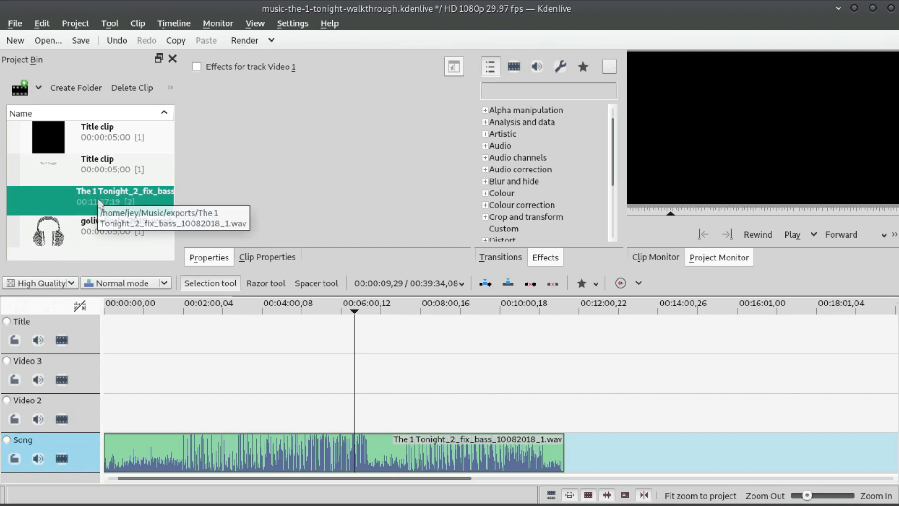
- Place golivelively-2019-wordcloud-main.png at the start of the Video 3 track and stretch it to about 2 minutes 16 seconds
{"action": "mouse_move", "coordinate": [89, 232]}
{"action": "left_mouse_down"}
{"action": "mouse_move", "coordinate": [137, 366]}
{"action": "mouse_move", "coordinate": [106, 380]}
{"action": "left_mouse_up"}
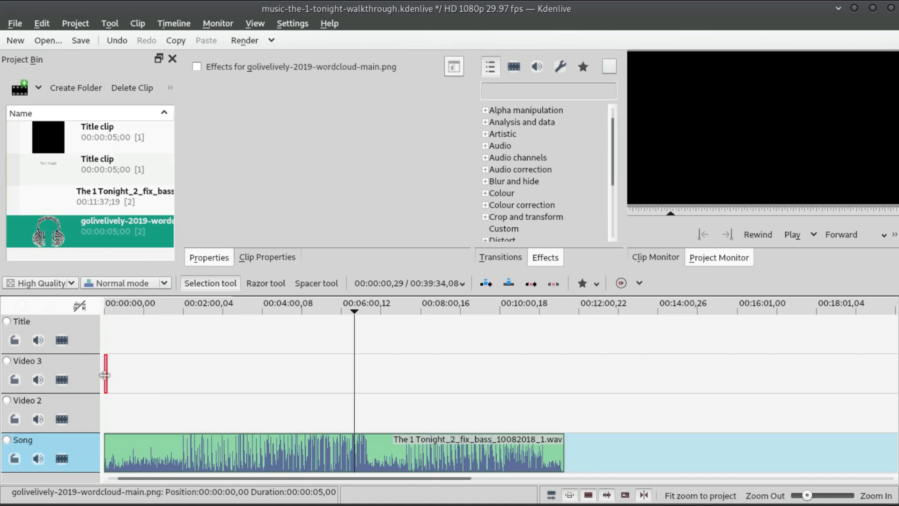
{"action": "scroll", "coordinate": [104, 373], "scroll_direction": "up", "scroll_amount": 5}
{"action": "left_click_drag", "start_coordinate": [281, 374], "coordinate": [875, 374]}
{"action": "scroll", "coordinate": [379, 392], "scroll_direction": "down", "scroll_amount": 3}
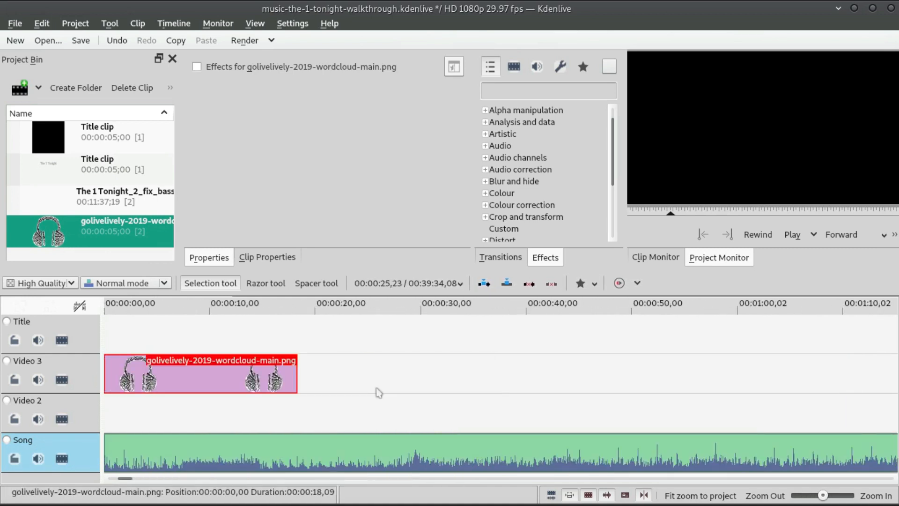
{"action": "scroll", "coordinate": [375, 391], "scroll_direction": "down", "scroll_amount": 1}
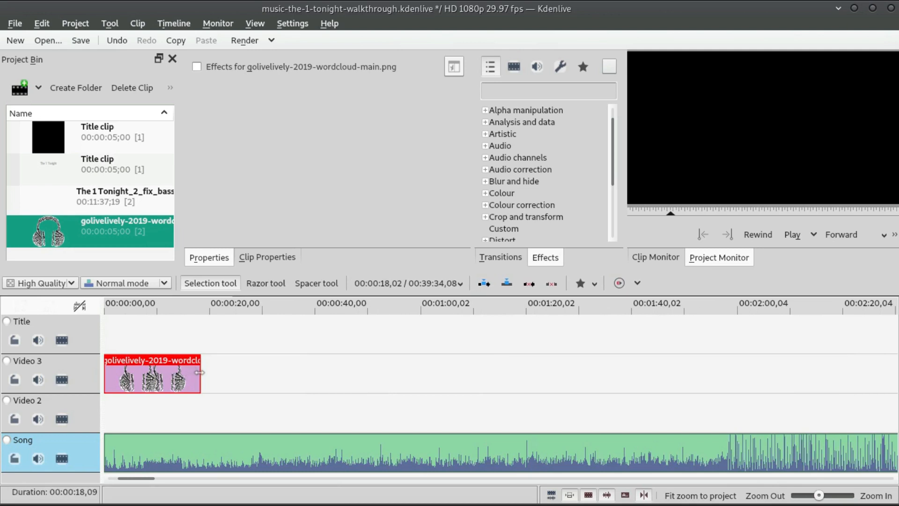
{"action": "left_click_drag", "start_coordinate": [199, 372], "coordinate": [825, 374]}
{"action": "scroll", "coordinate": [543, 371], "scroll_direction": "down", "scroll_amount": 2}
{"action": "scroll", "coordinate": [317, 374], "scroll_direction": "down", "scroll_amount": 1}
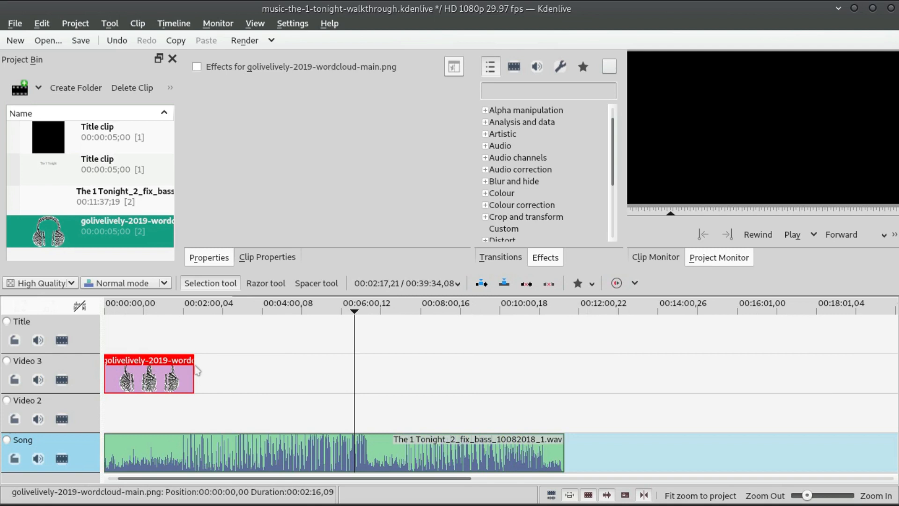
- Extend the wordcloud image clip on Video 3 to the end of the song, for a duration of 00:11:37,19
{"action": "left_click_drag", "start_coordinate": [197, 375], "coordinate": [565, 375]}
{"action": "scroll", "coordinate": [568, 415], "scroll_direction": "up", "scroll_amount": 5}
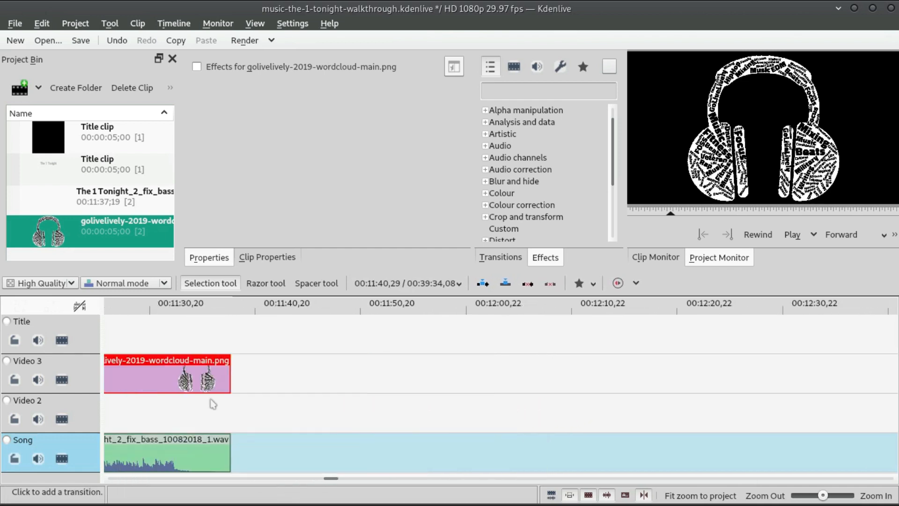
{"action": "scroll", "coordinate": [405, 385], "scroll_direction": "up", "scroll_amount": 1}
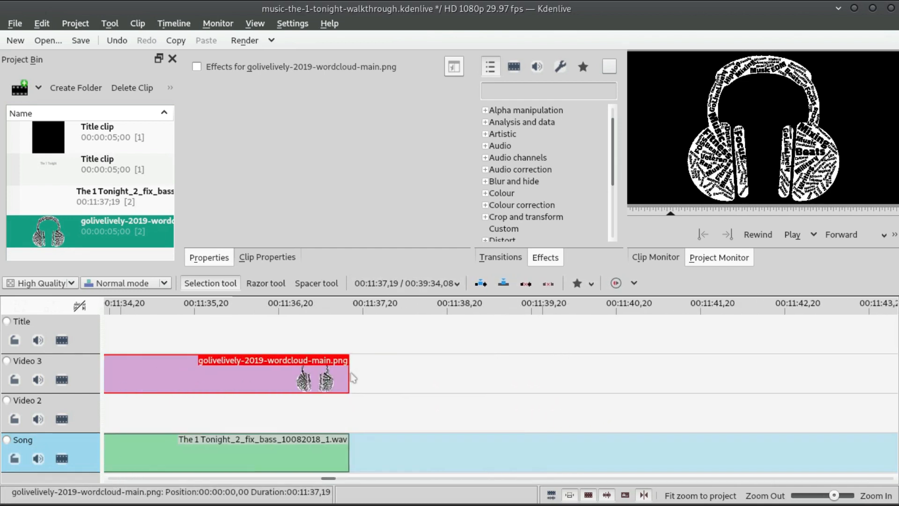
{"action": "mouse_move", "coordinate": [348, 376]}
{"action": "left_mouse_down"}
{"action": "mouse_move", "coordinate": [300, 377]}
{"action": "mouse_move", "coordinate": [349, 372]}
{"action": "left_mouse_up"}
{"action": "scroll", "coordinate": [223, 401], "scroll_direction": "down", "scroll_amount": 5}
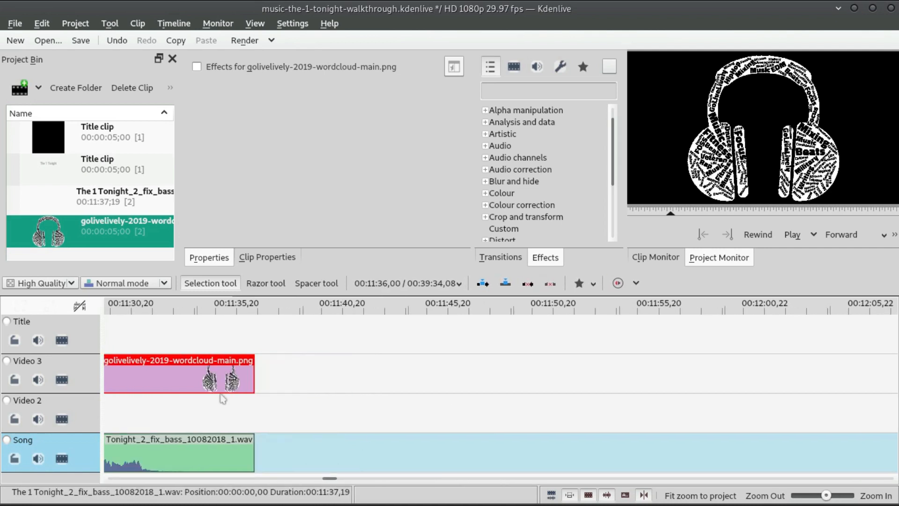
{"action": "left_click_drag", "start_coordinate": [314, 479], "coordinate": [135, 412]}
{"action": "scroll", "coordinate": [138, 411], "scroll_direction": "down", "scroll_amount": 2}
{"action": "scroll", "coordinate": [139, 411], "scroll_direction": "up", "scroll_amount": 2}
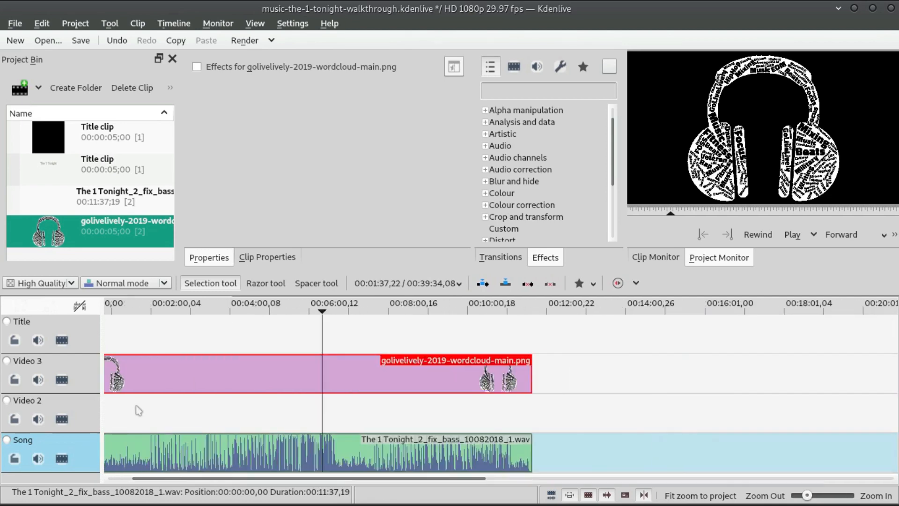
{"action": "scroll", "coordinate": [145, 434], "scroll_direction": "up", "scroll_amount": 1}
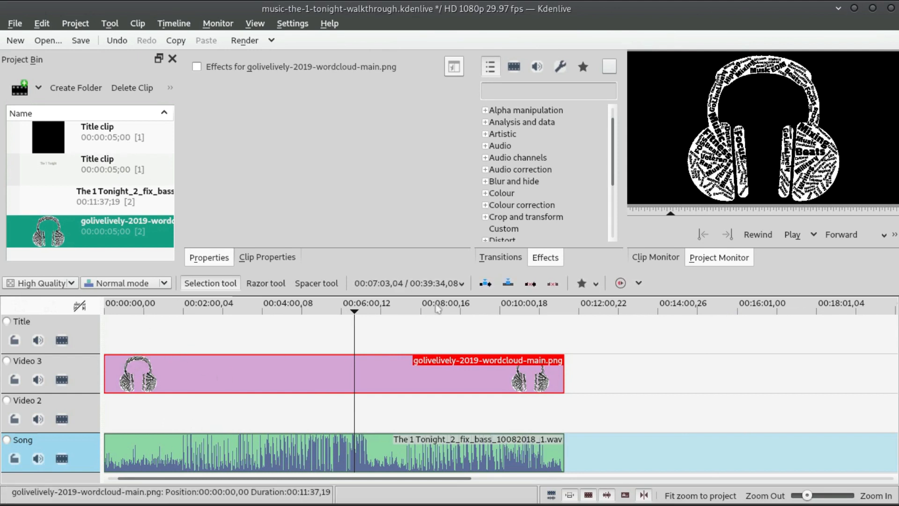
- Add a black color clip with a duration of 00:05:05,00 to the project bin
{"action": "left_click", "coordinate": [91, 146]}
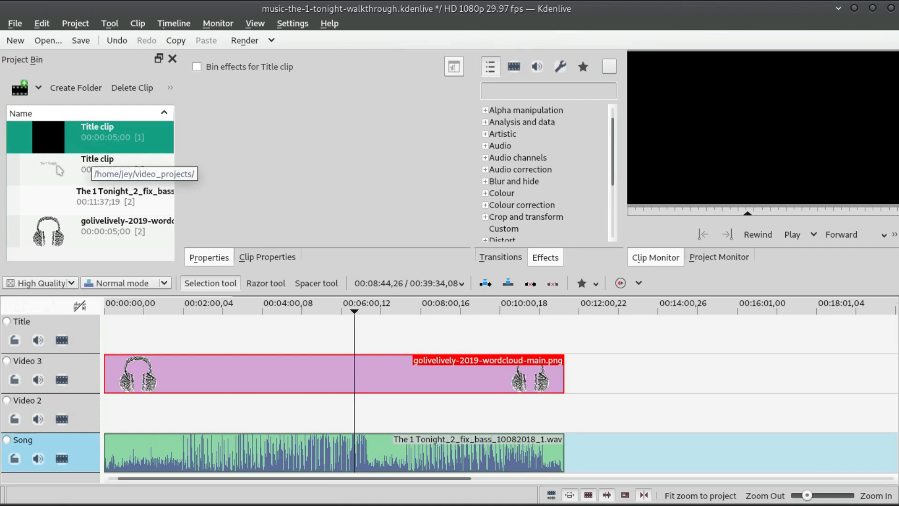
{"action": "left_click", "coordinate": [98, 262]}
{"action": "right_click", "coordinate": [98, 261]}
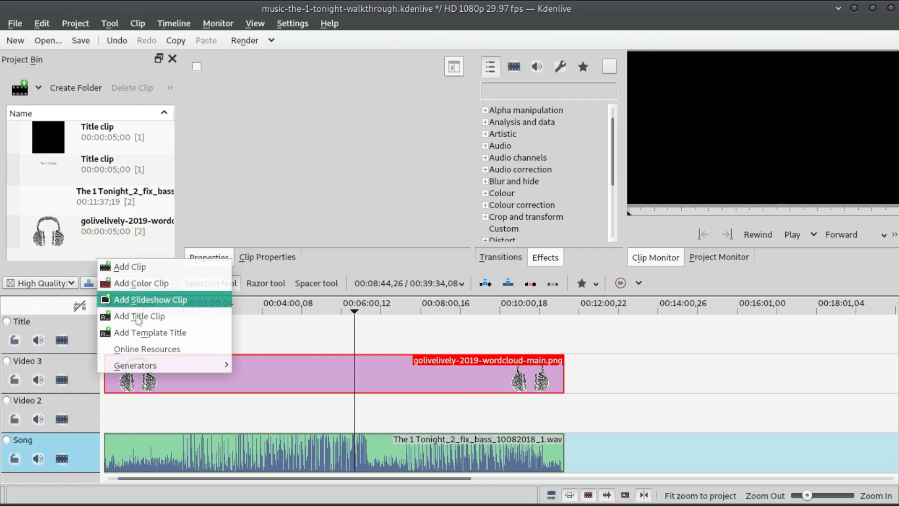
{"action": "left_click", "coordinate": [142, 284]}
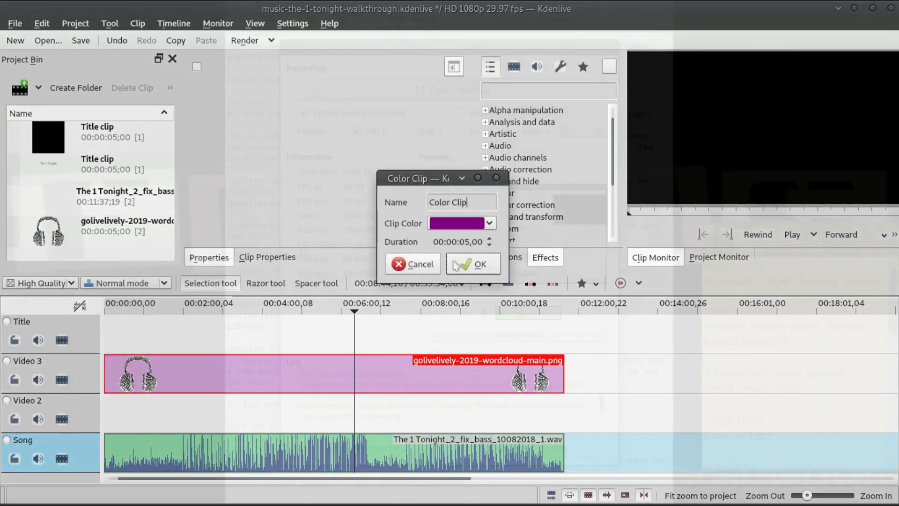
{"action": "left_click", "coordinate": [456, 225]}
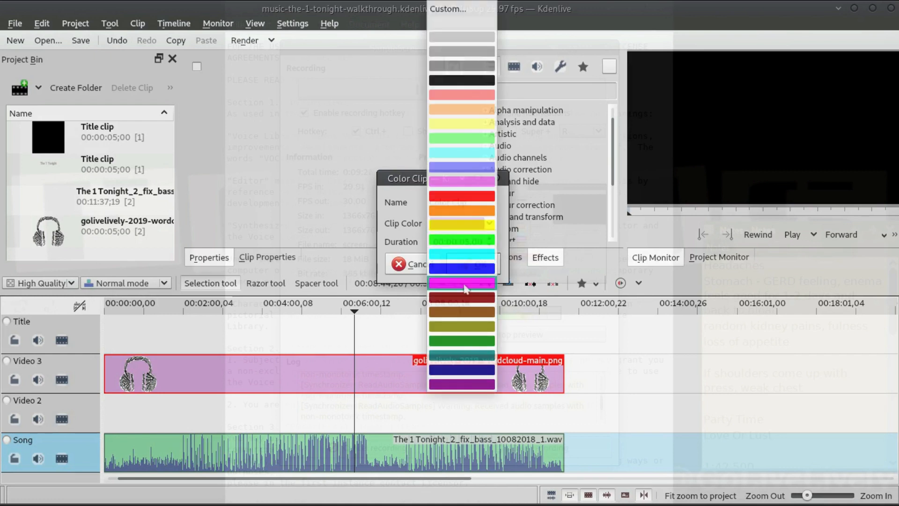
{"action": "left_click", "coordinate": [401, 186]}
{"action": "left_click", "coordinate": [464, 223]}
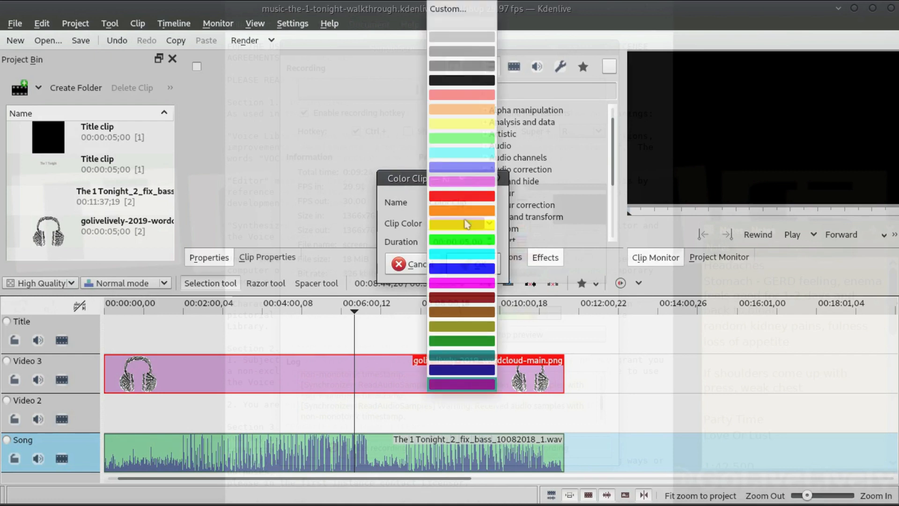
{"action": "left_click", "coordinate": [459, 82]}
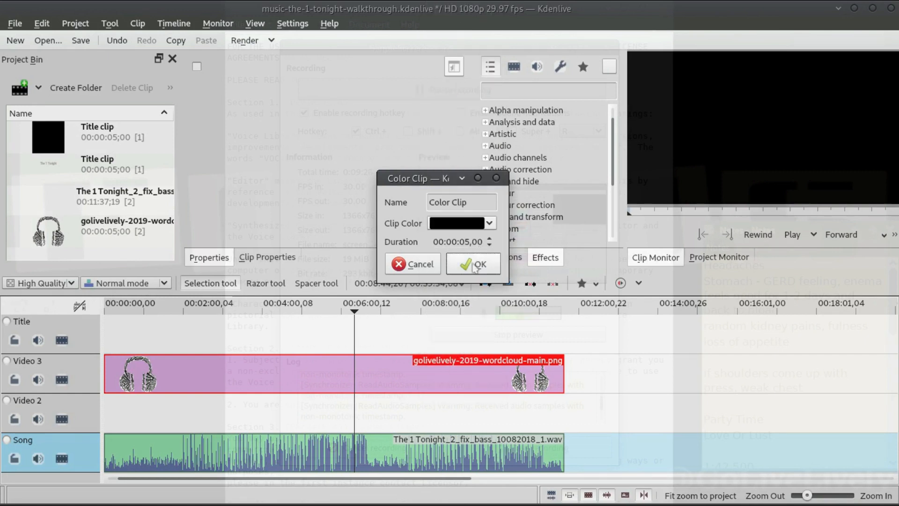
{"action": "left_click", "coordinate": [470, 241]}
{"action": "type", "text": "5"}
{"action": "left_click", "coordinate": [480, 265]}
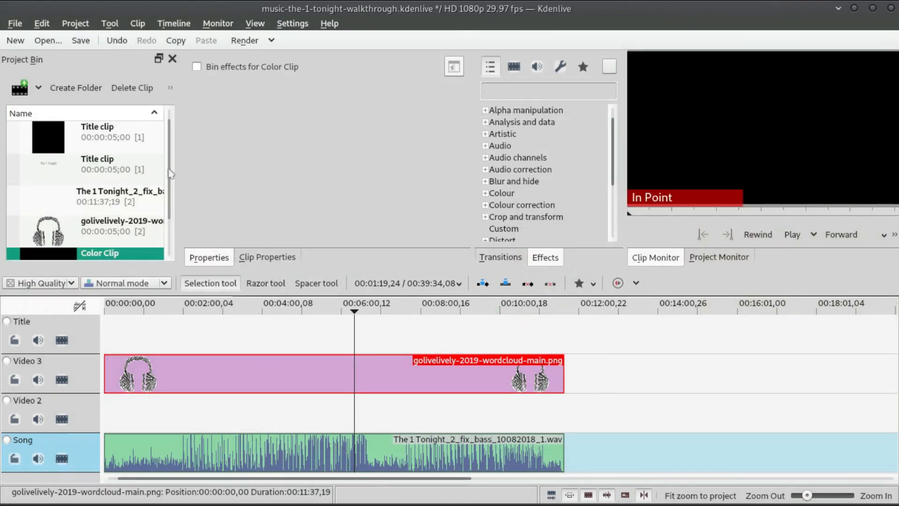
- Try the black color clip at the start of the Video 2 track and remove it from the timeline
{"action": "scroll", "coordinate": [117, 234], "scroll_direction": "down", "scroll_amount": 1}
{"action": "left_click_drag", "start_coordinate": [120, 239], "coordinate": [117, 412]}
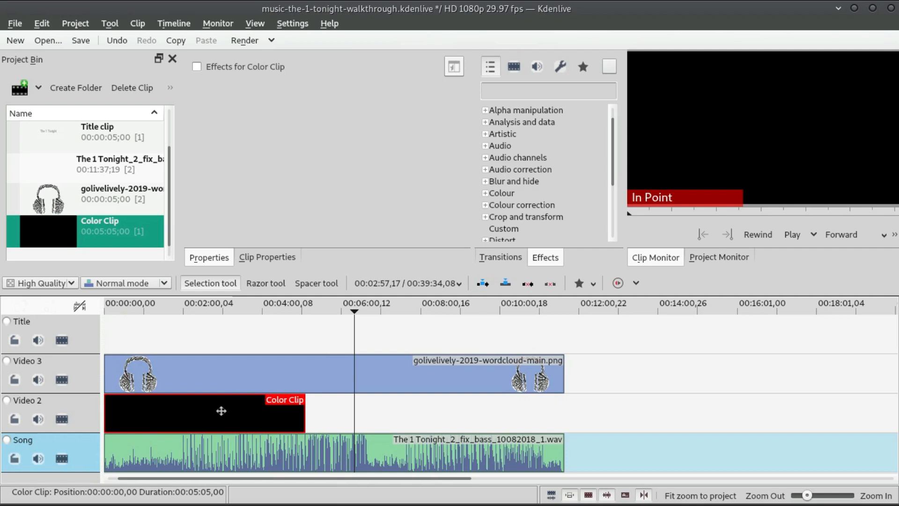
{"action": "key", "text": "Delete"}
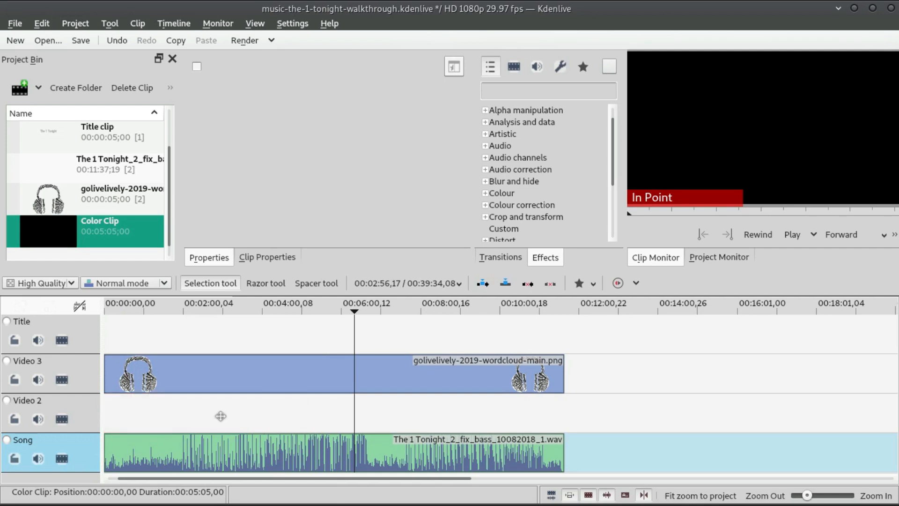
- Create a new title clip and draw a black rectangle about 1235 wide and 1045 high on its canvas
{"action": "scroll", "coordinate": [160, 197], "scroll_direction": "up", "scroll_amount": 1}
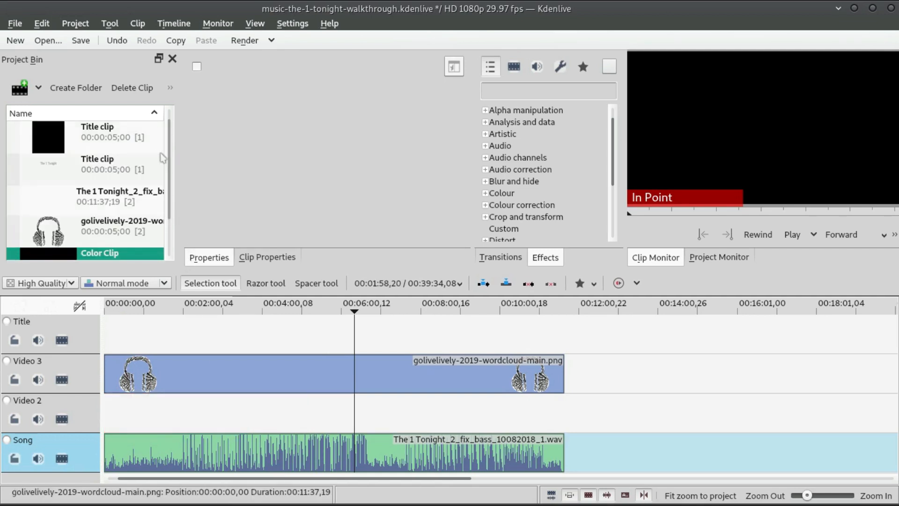
{"action": "scroll", "coordinate": [117, 173], "scroll_direction": "down", "scroll_amount": 1}
{"action": "right_click", "coordinate": [127, 260]}
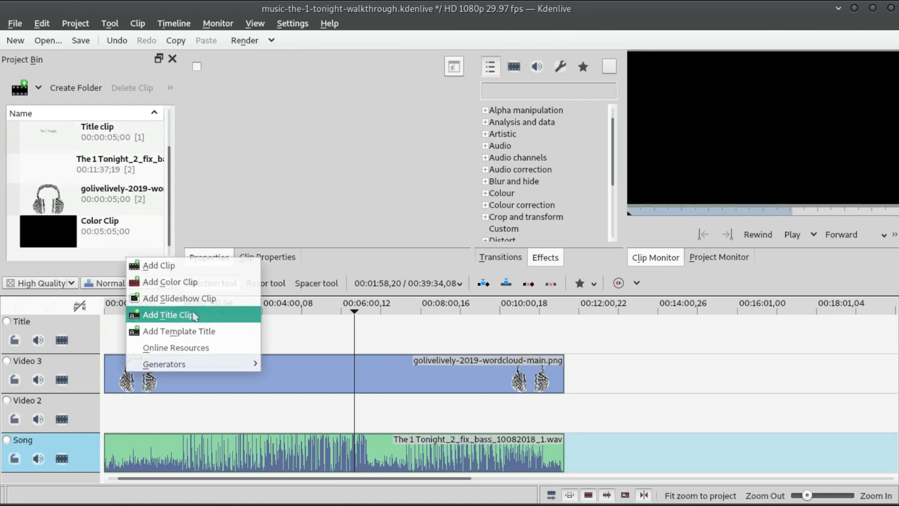
{"action": "left_click", "coordinate": [194, 317]}
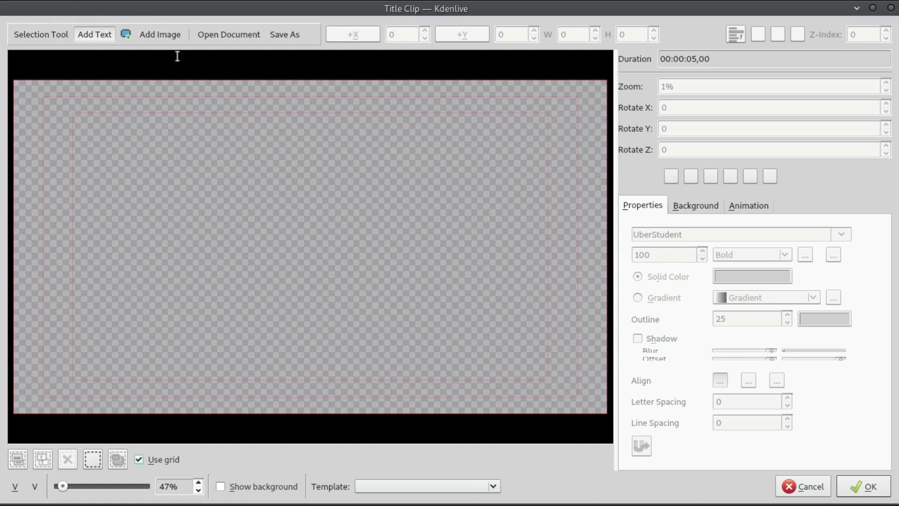
{"action": "left_click", "coordinate": [127, 39]}
{"action": "left_click_drag", "start_coordinate": [106, 85], "coordinate": [494, 415]}
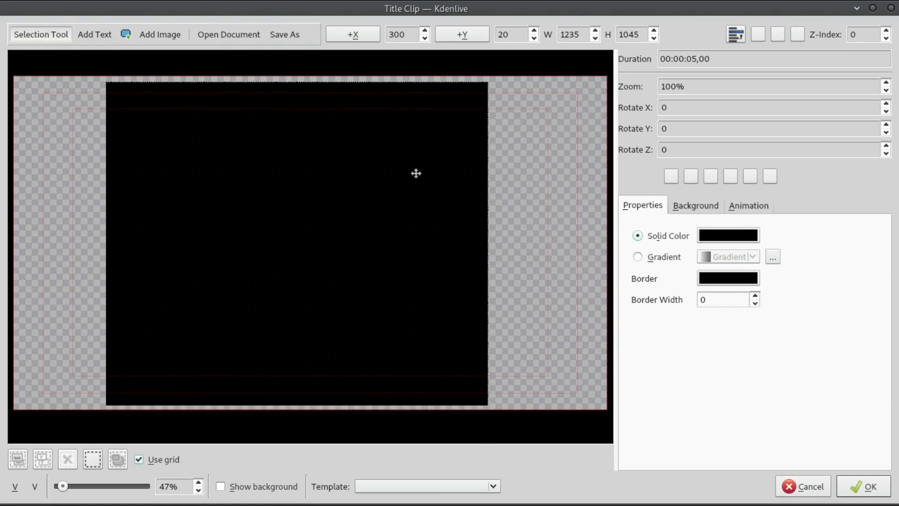
- Move the black rectangle to the top edge of the frame and centre it horizontally and vertically
{"action": "left_click_drag", "start_coordinate": [330, 130], "coordinate": [333, 133]}
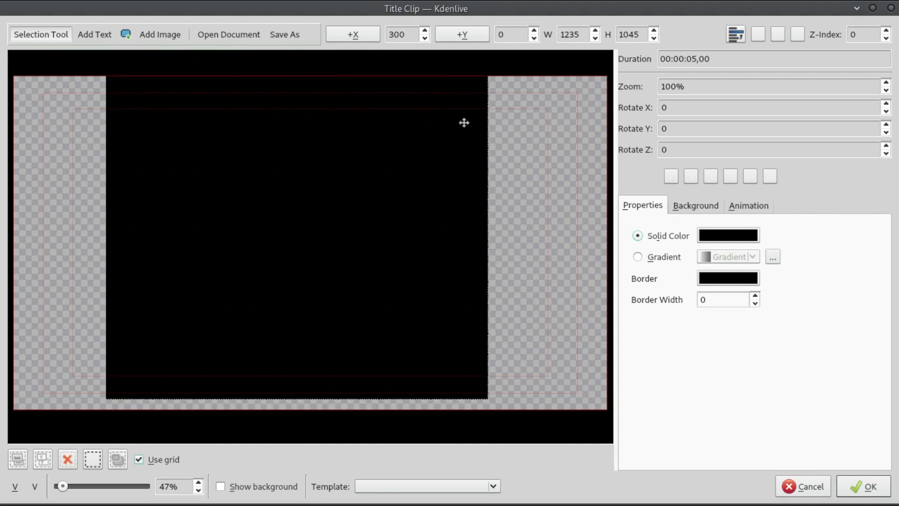
{"action": "left_click", "coordinate": [691, 180]}
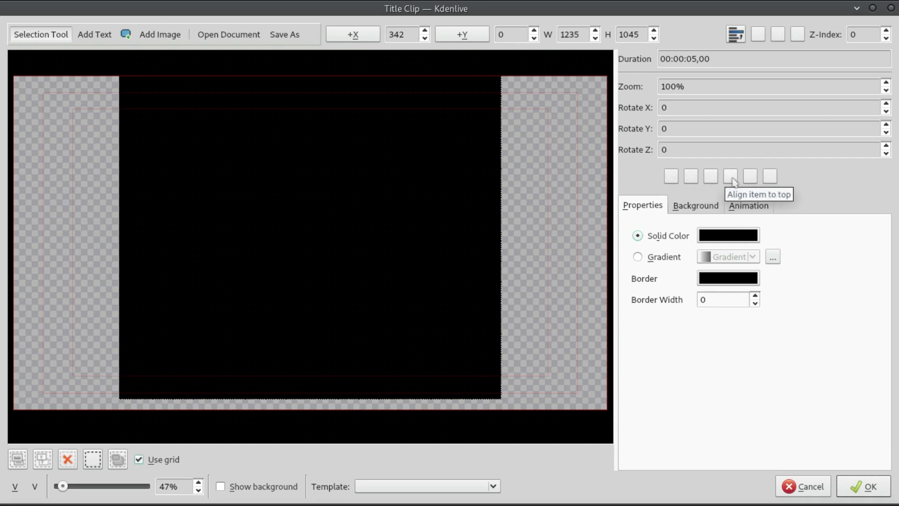
{"action": "left_click", "coordinate": [750, 176]}
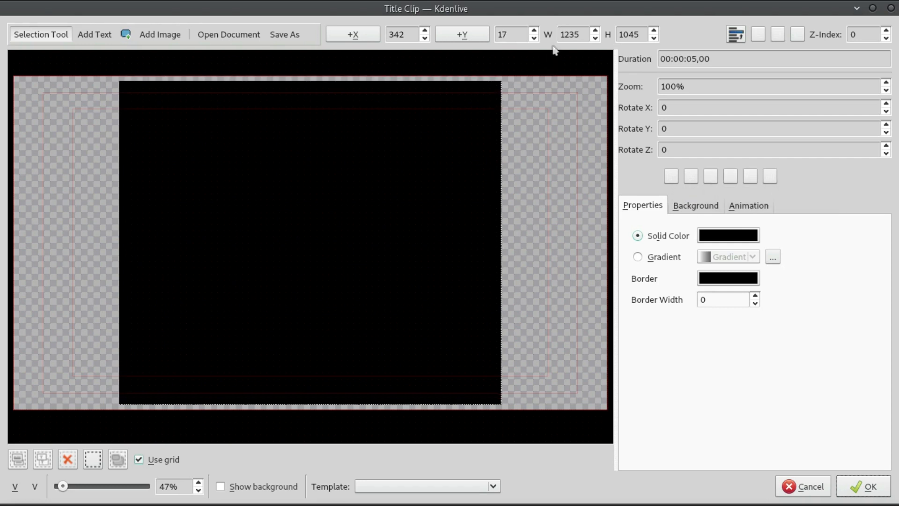
- Move the rectangle to X 380, Y 0 and set its height to 1080
{"action": "left_click", "coordinate": [593, 31]}
{"action": "left_click", "coordinate": [593, 31]}
{"action": "left_click", "coordinate": [655, 30]}
{"action": "left_click", "coordinate": [655, 30]}
{"action": "left_click", "coordinate": [655, 30]}
{"action": "left_click", "coordinate": [655, 30]}
{"action": "left_click", "coordinate": [655, 30]}
{"action": "left_click", "coordinate": [655, 30]}
{"action": "left_click", "coordinate": [655, 29]}
{"action": "left_click", "coordinate": [655, 30]}
{"action": "left_click", "coordinate": [655, 30]}
{"action": "left_click", "coordinate": [654, 30]}
{"action": "left_click_drag", "start_coordinate": [381, 184], "coordinate": [399, 184]}
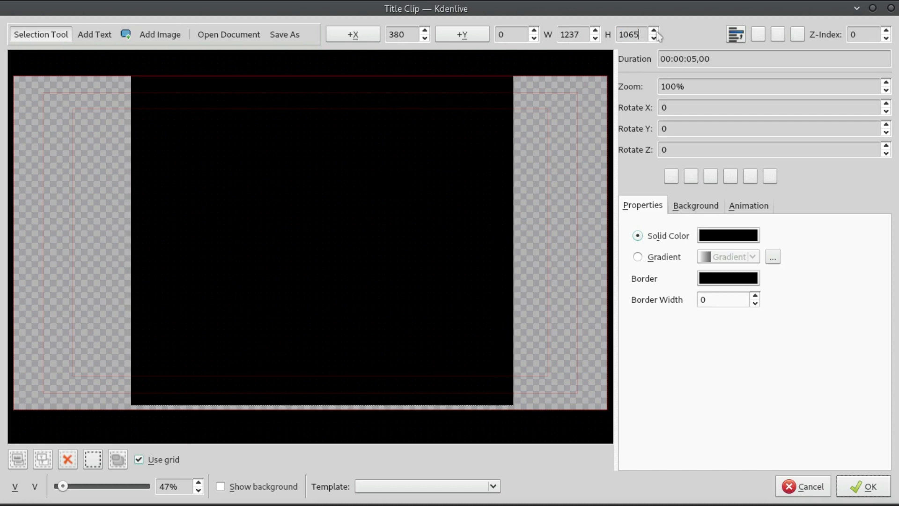
{"action": "type", "text": "1080"}
{"action": "key", "text": "Return"}
- Set the rectangle's width to 1080 and centre it horizontally in the frame
{"action": "left_click", "coordinate": [573, 35]}
{"action": "double_click", "coordinate": [574, 36]}
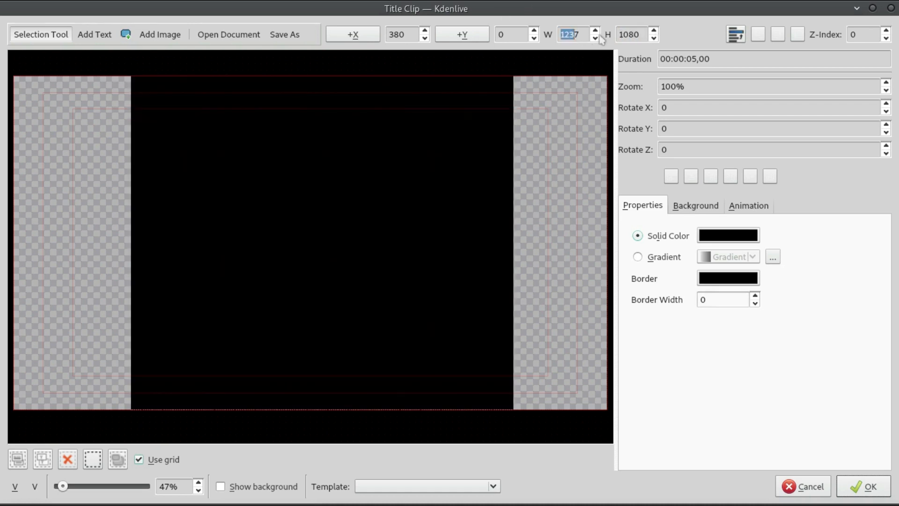
{"action": "type", "text": "1082"}
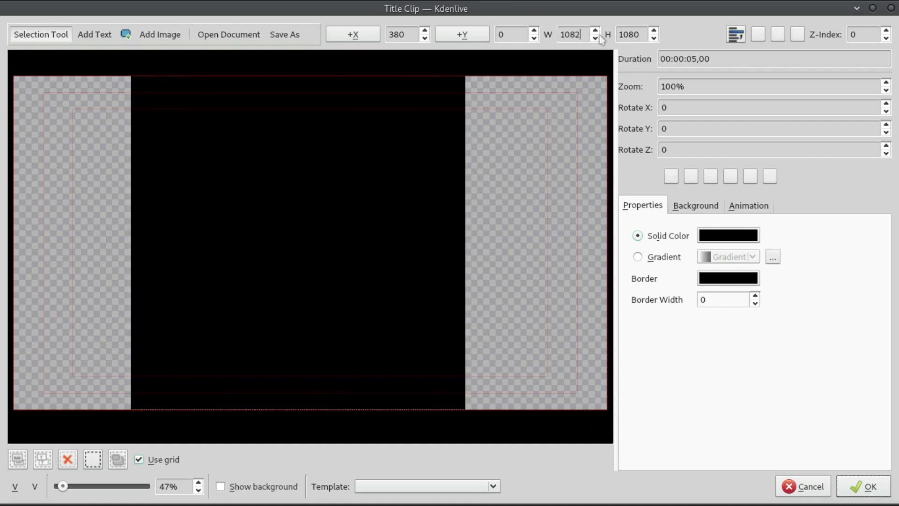
{"action": "key", "text": "BackSpace"}
{"action": "type", "text": "0"}
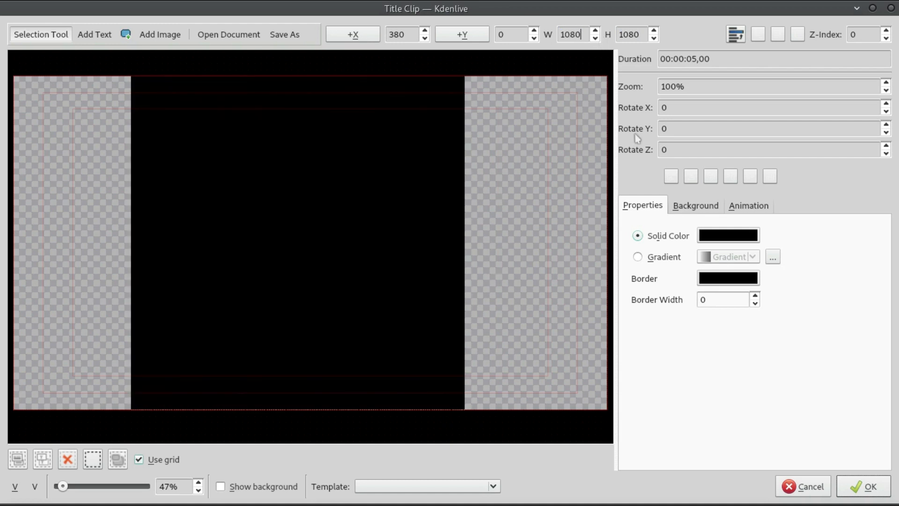
{"action": "left_click", "coordinate": [690, 178]}
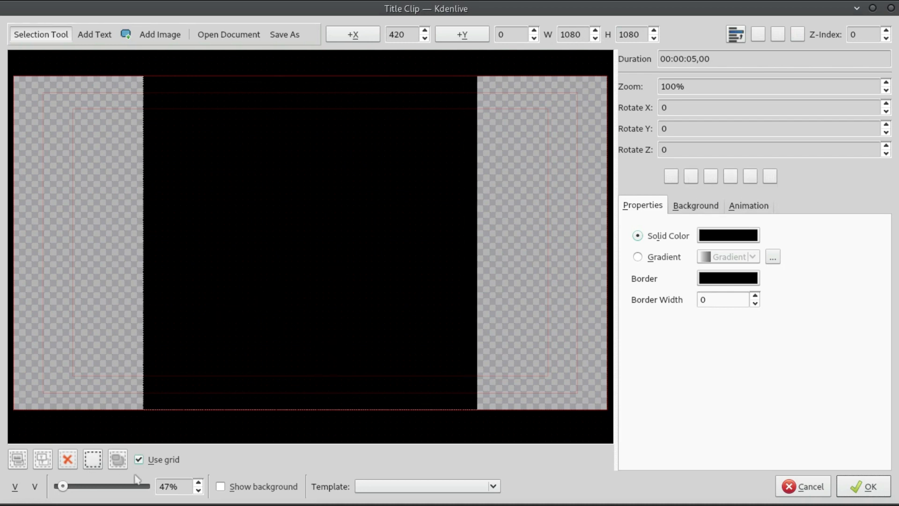
- Show the background in the title editor and examine the background, animation, template, text and image options
{"action": "left_click", "coordinate": [258, 486]}
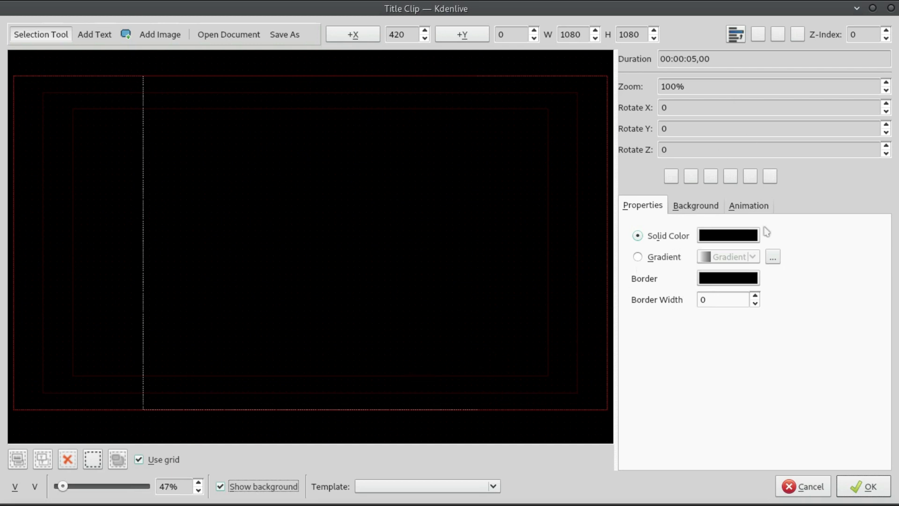
{"action": "left_click", "coordinate": [709, 211]}
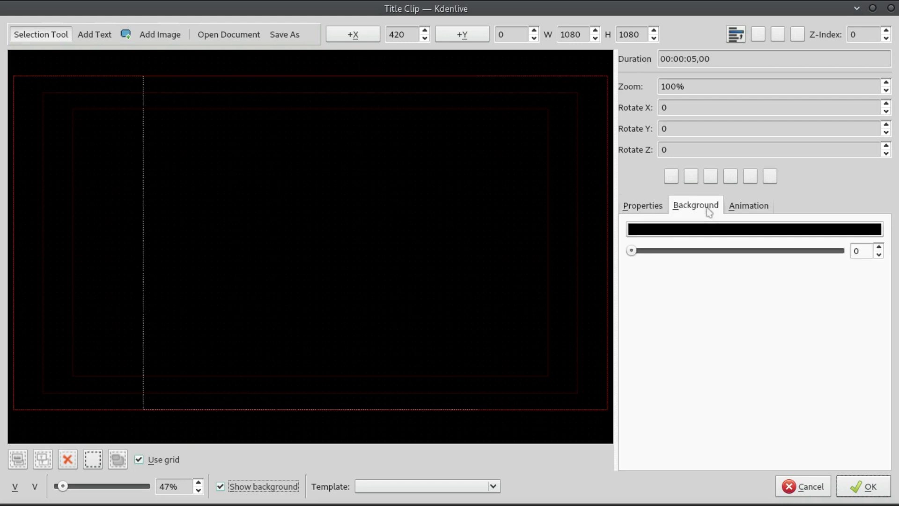
{"action": "left_click", "coordinate": [741, 209]}
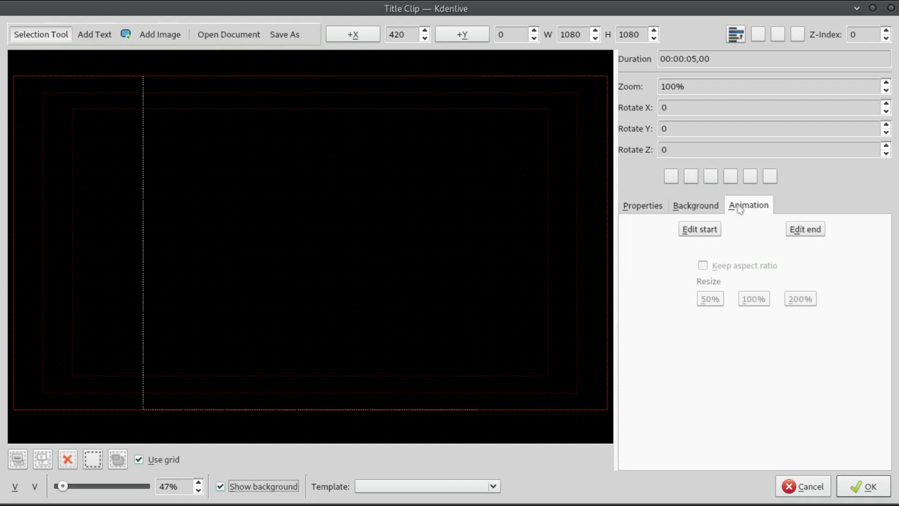
{"action": "left_click", "coordinate": [643, 212]}
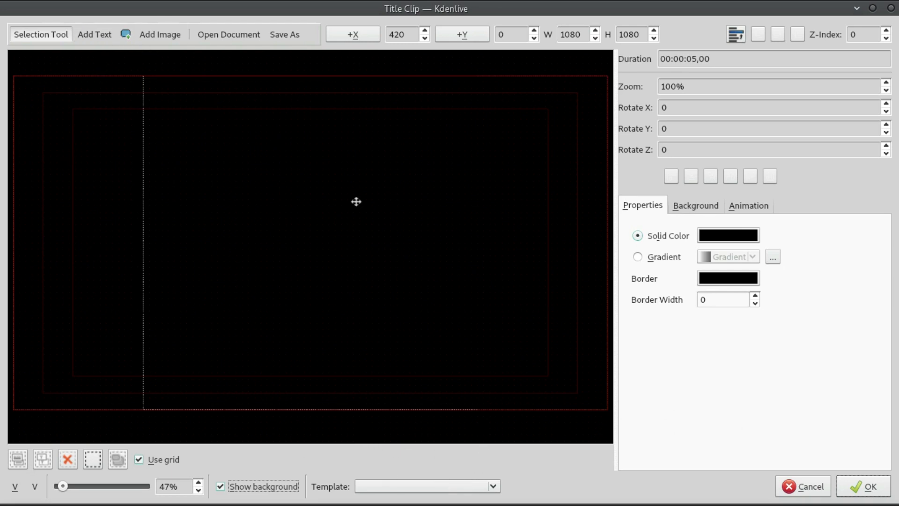
{"action": "left_click", "coordinate": [482, 489]}
{"action": "left_click", "coordinate": [526, 471]}
{"action": "left_click", "coordinate": [95, 37]}
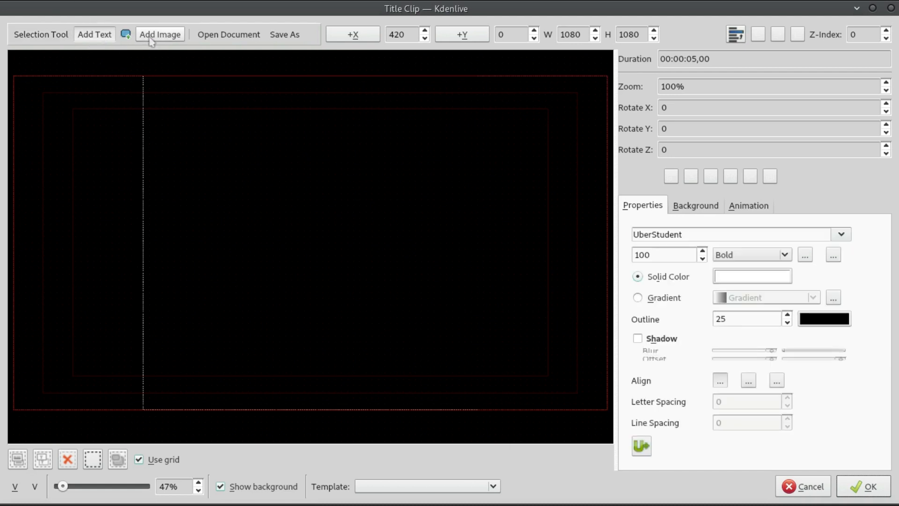
{"action": "left_click", "coordinate": [157, 35]}
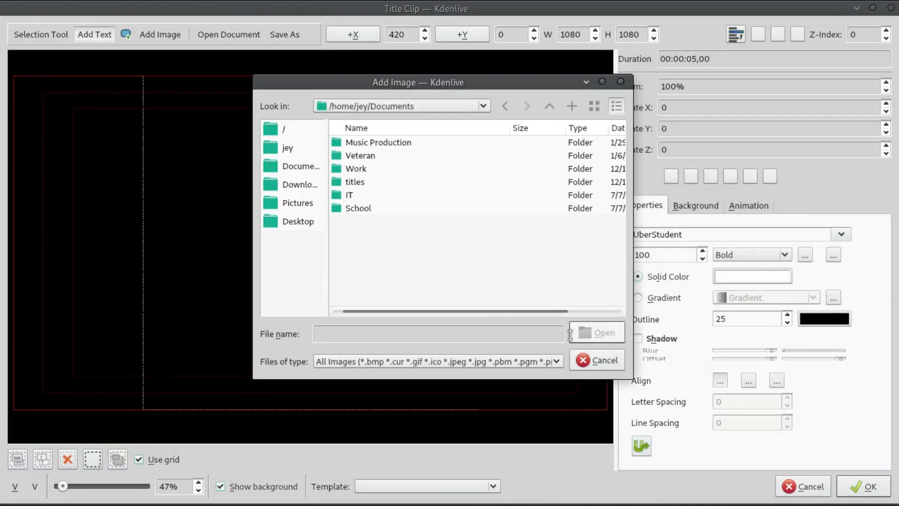
{"action": "left_click", "coordinate": [597, 360]}
- Save the rectangle title clip to the project bin and delete it from the bin
{"action": "left_click", "coordinate": [853, 487]}
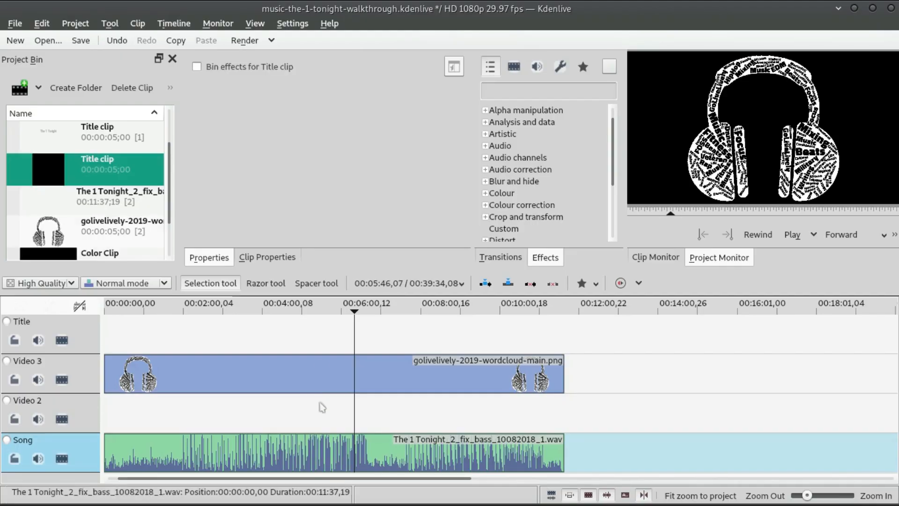
{"action": "left_click_drag", "start_coordinate": [168, 162], "coordinate": [161, 119]}
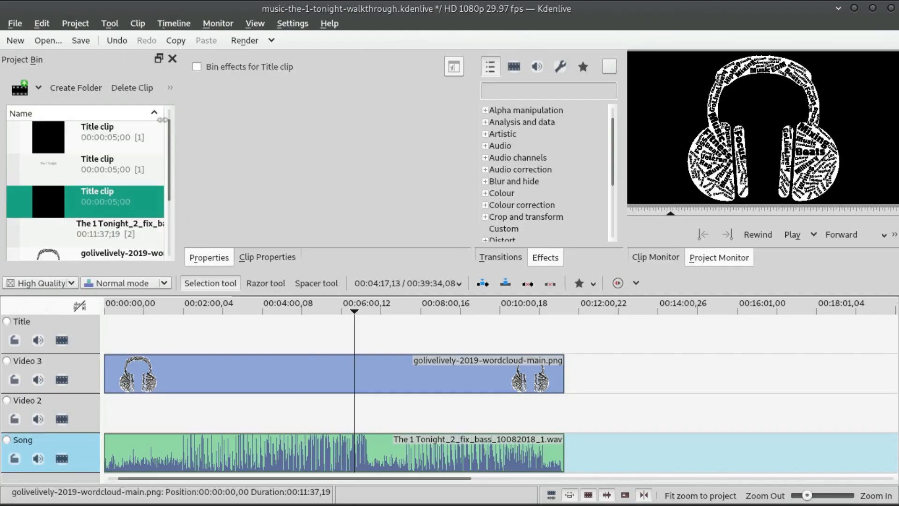
{"action": "left_click", "coordinate": [115, 135]}
{"action": "left_click", "coordinate": [111, 202]}
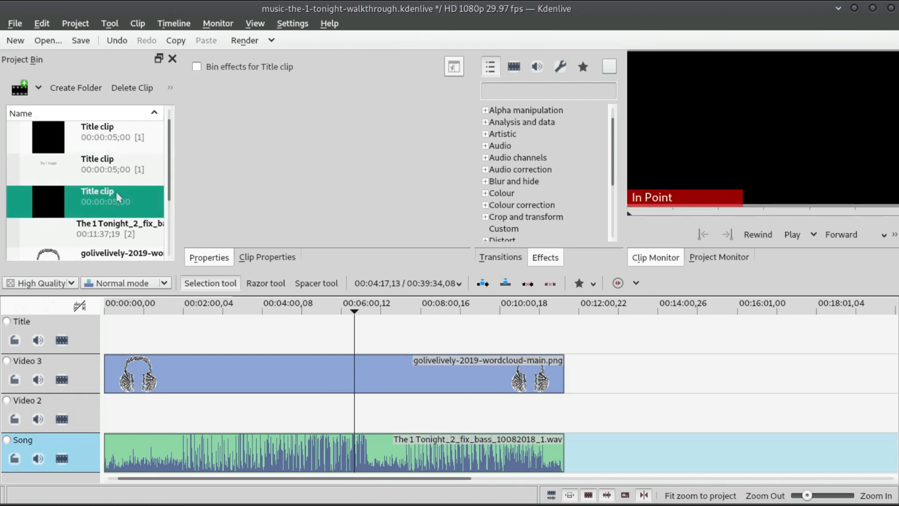
{"action": "key", "text": "Delete"}
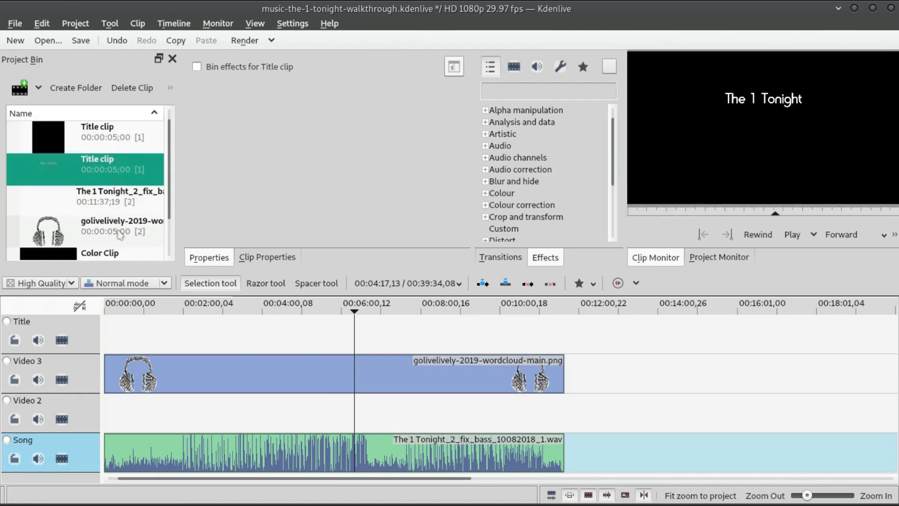
- Open the "The 1 Tonight" title clip for editing, inspect its text properties, and close it without changes
{"action": "right_click", "coordinate": [109, 164]}
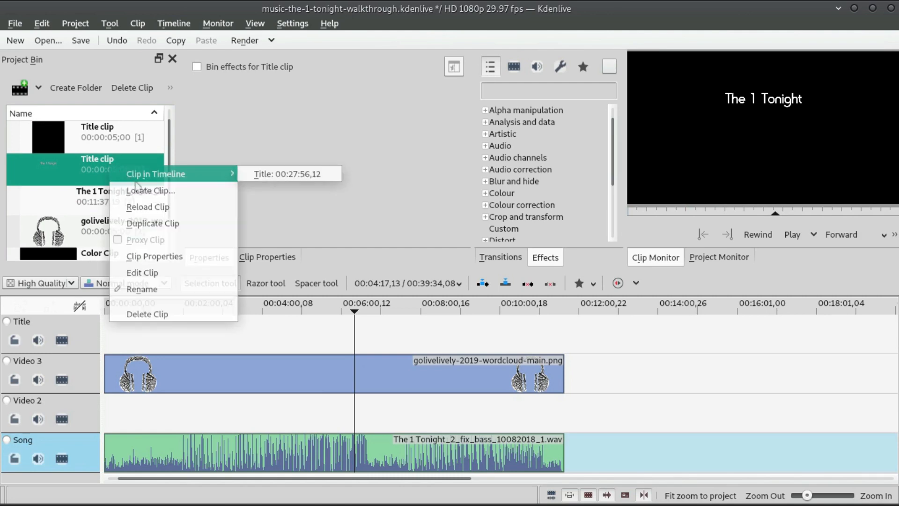
{"action": "key", "text": "Escape"}
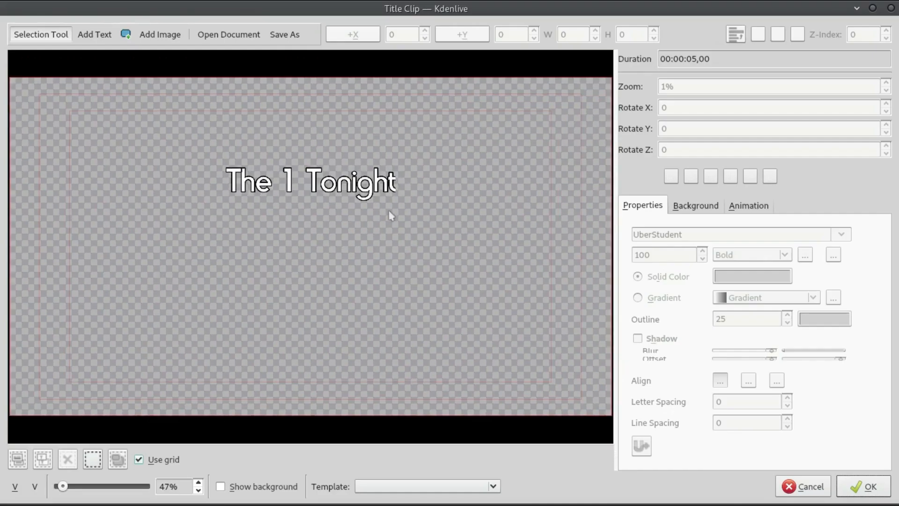
{"action": "left_click", "coordinate": [297, 181]}
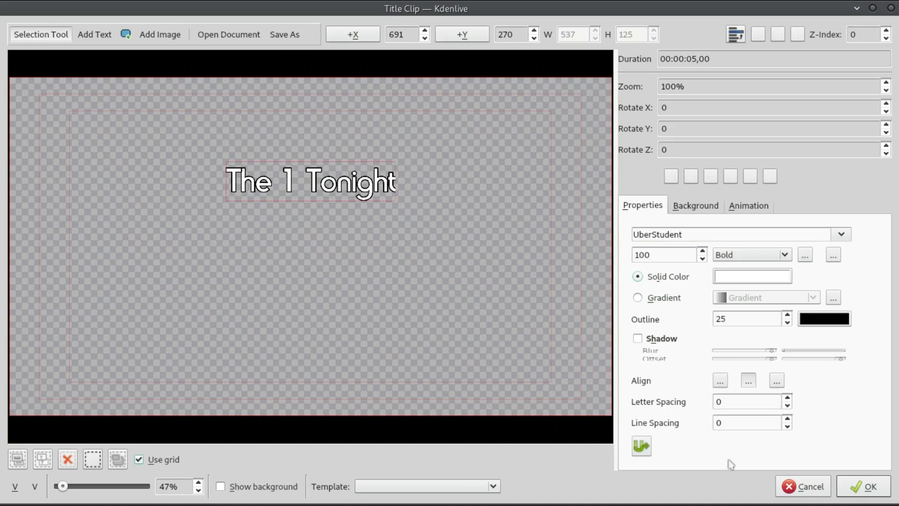
{"action": "left_click", "coordinate": [787, 488]}
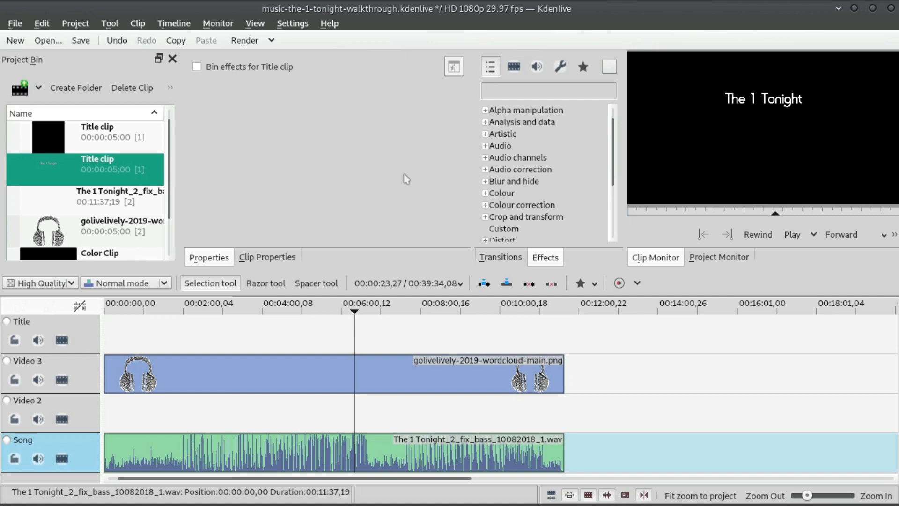
- Search the audio effects for "audio" and apply the Audio Waveform Filter to the song clip
{"action": "left_click", "coordinate": [359, 442]}
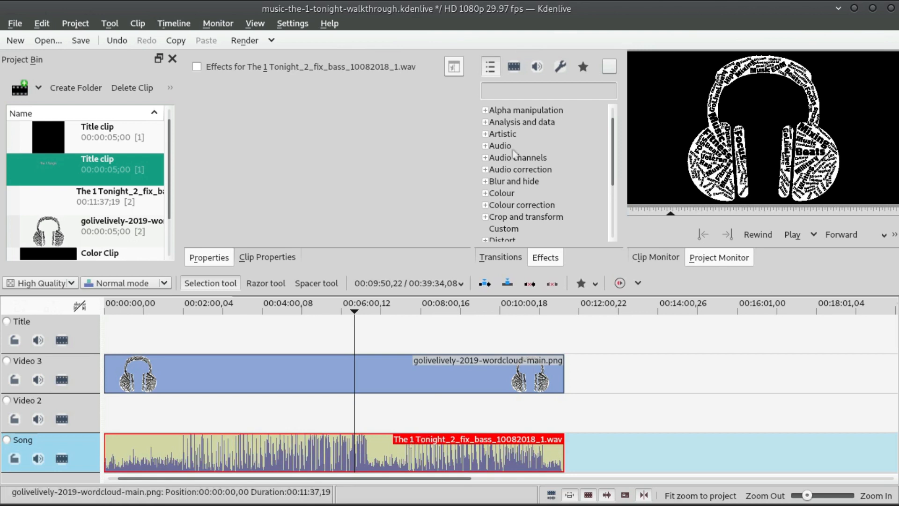
{"action": "left_click", "coordinate": [532, 71]}
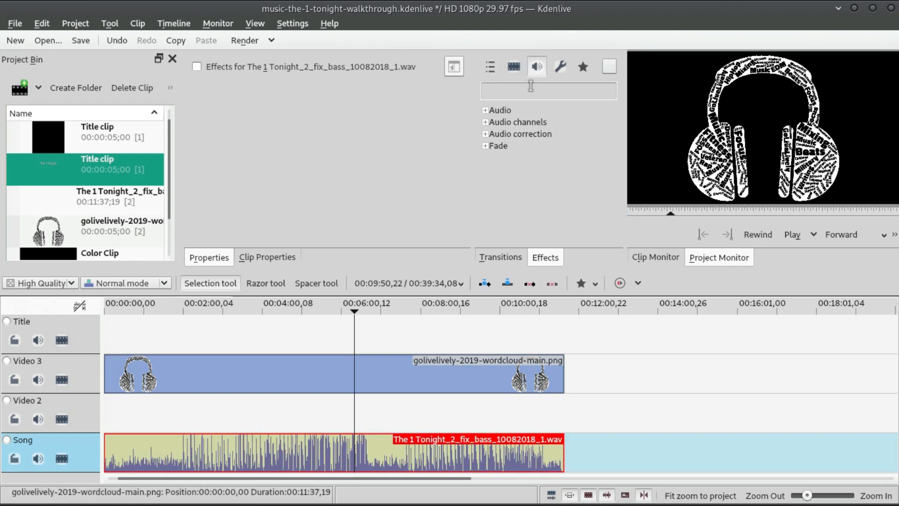
{"action": "left_click", "coordinate": [536, 88]}
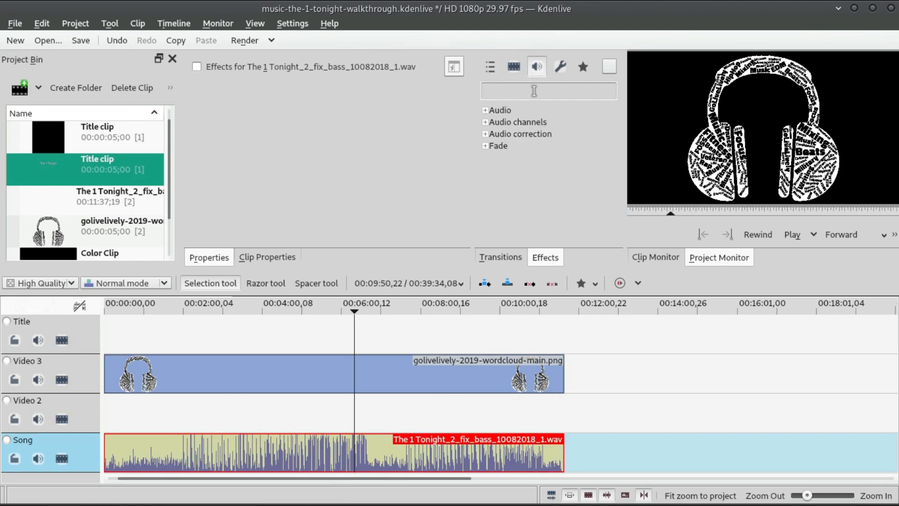
{"action": "type", "text": "spe"}
{"action": "key", "text": "BackSpace"}
{"action": "key", "text": "BackSpace"}
{"action": "key", "text": "BackSpace"}
{"action": "type", "text": "audio"}
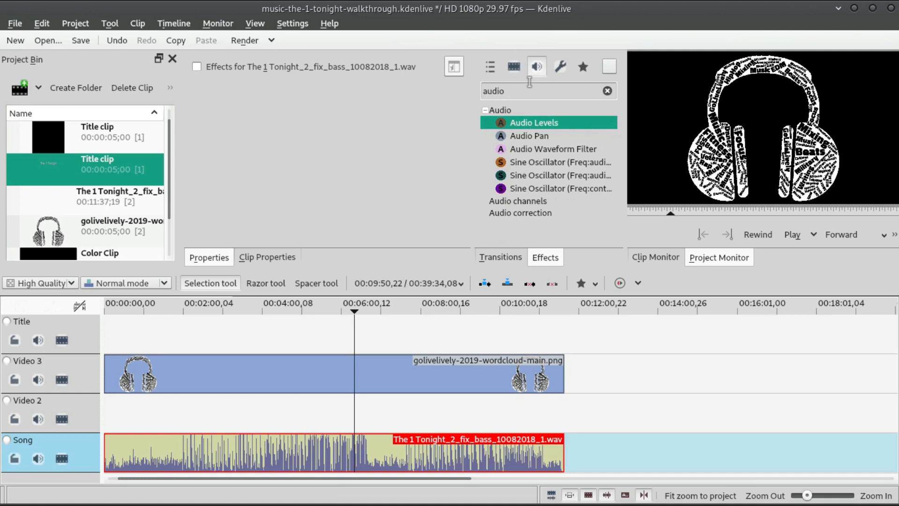
{"action": "left_click", "coordinate": [541, 150]}
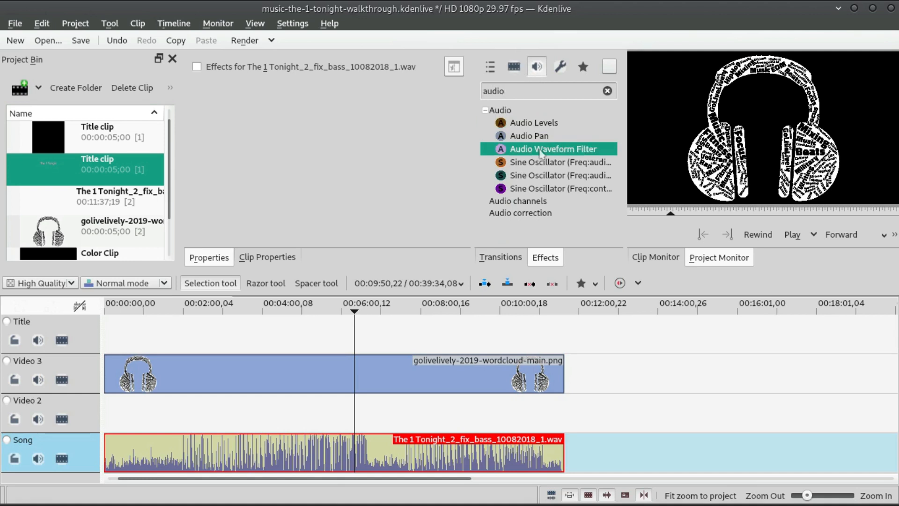
{"action": "left_click_drag", "start_coordinate": [540, 150], "coordinate": [325, 444]}
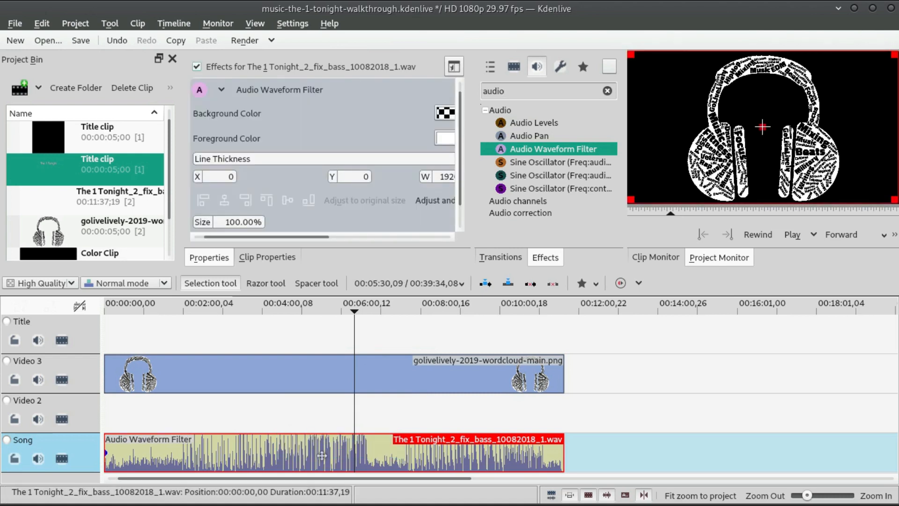
{"action": "mouse_move", "coordinate": [458, 110]}
{"action": "left_mouse_down"}
{"action": "mouse_move", "coordinate": [458, 131]}
{"action": "mouse_move", "coordinate": [457, 111]}
{"action": "left_mouse_up"}
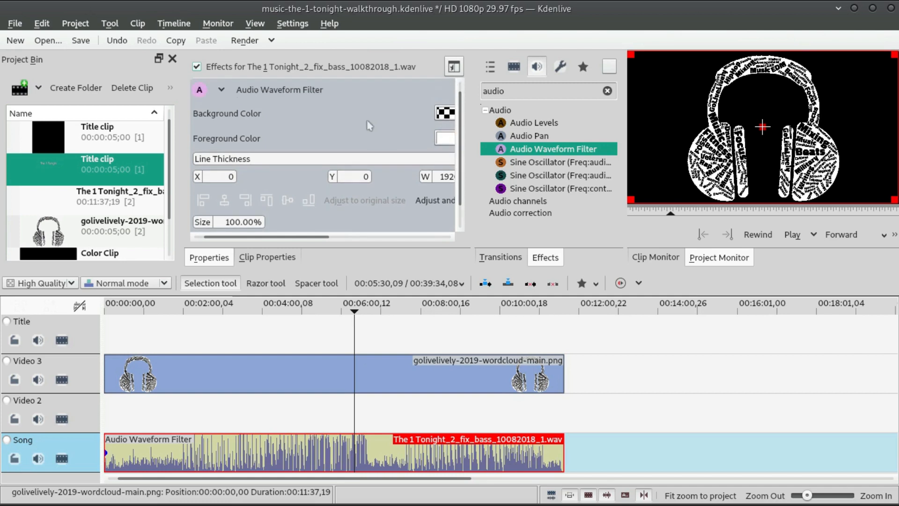
- Play the project from the start of the timeline with the volume adjusted to preview the waveform over the wordcloud
{"action": "left_click", "coordinate": [256, 336]}
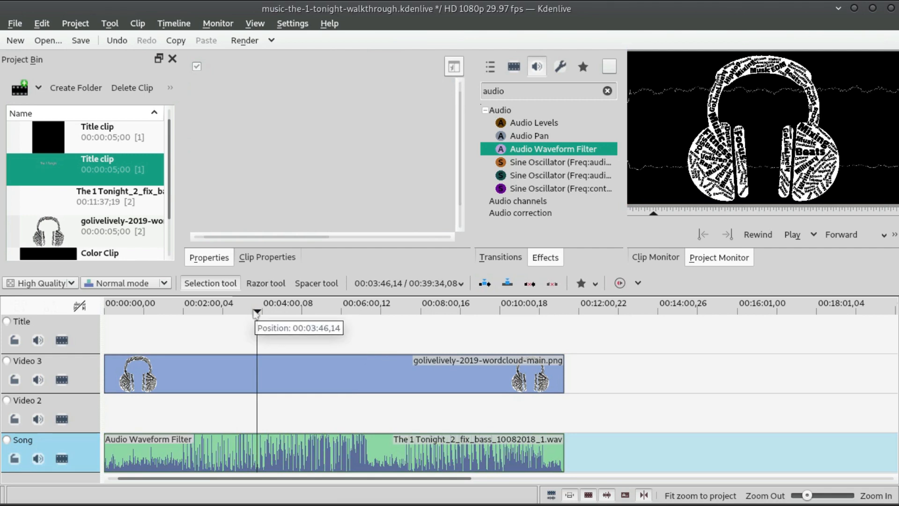
{"action": "key", "text": "XF86AudioRaiseVolume"}
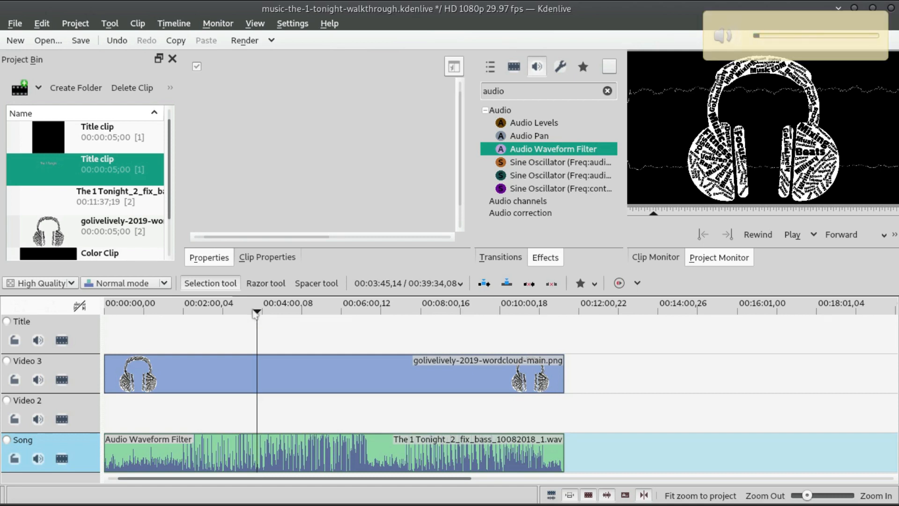
{"action": "left_click", "coordinate": [162, 311]}
{"action": "left_click_drag", "start_coordinate": [162, 309], "coordinate": [79, 310]}
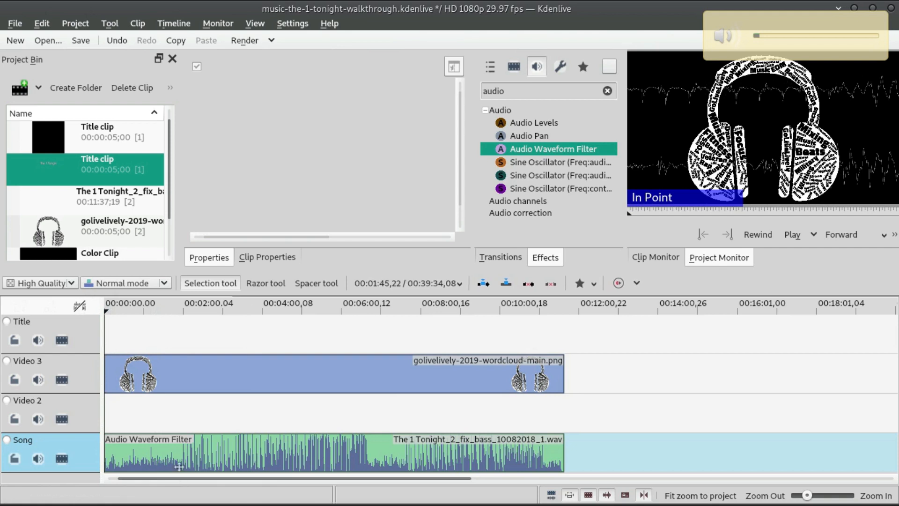
{"action": "left_click", "coordinate": [145, 448]}
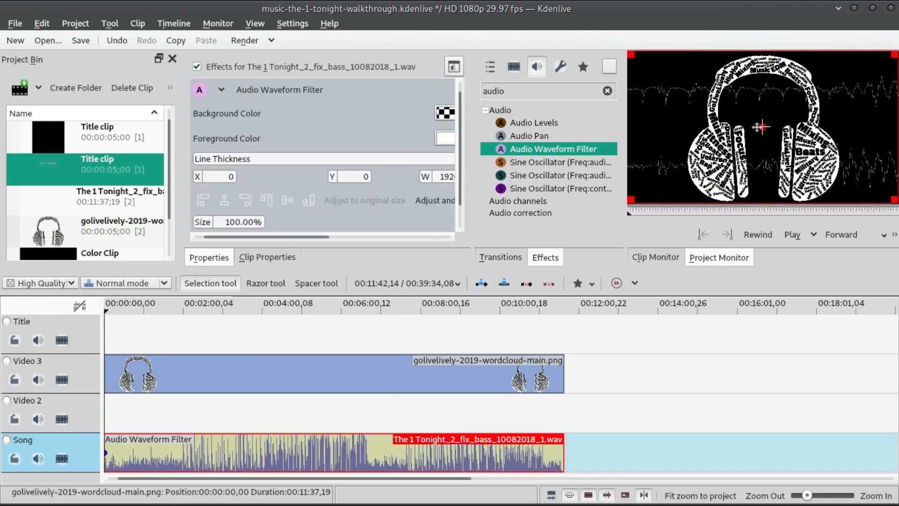
{"action": "key", "text": "space"}
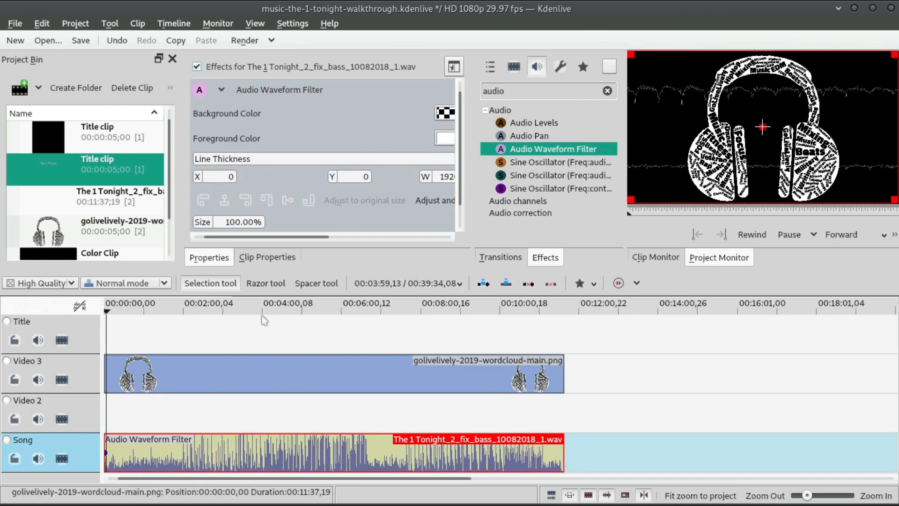
{"action": "key", "text": "XF86AudioLowerVolume"}
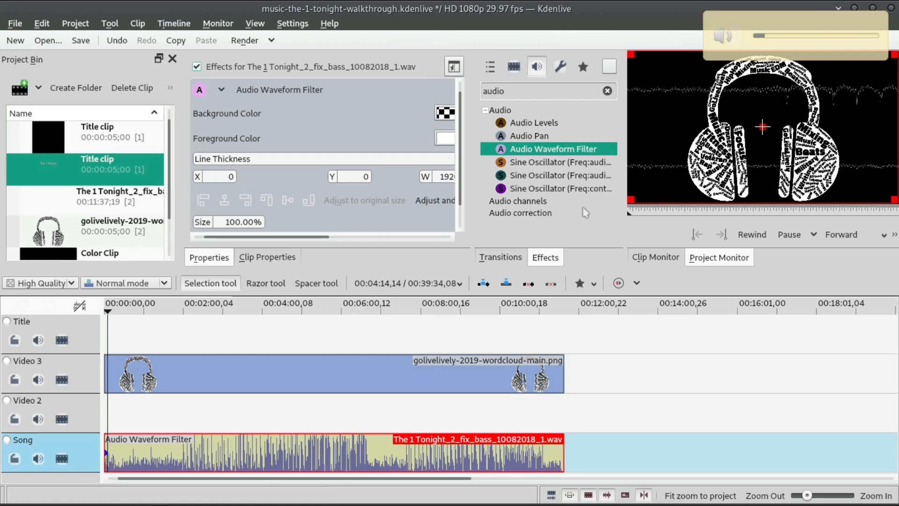
- Move the song clip up to the Title track, above the wordcloud image
{"action": "left_click", "coordinate": [145, 374]}
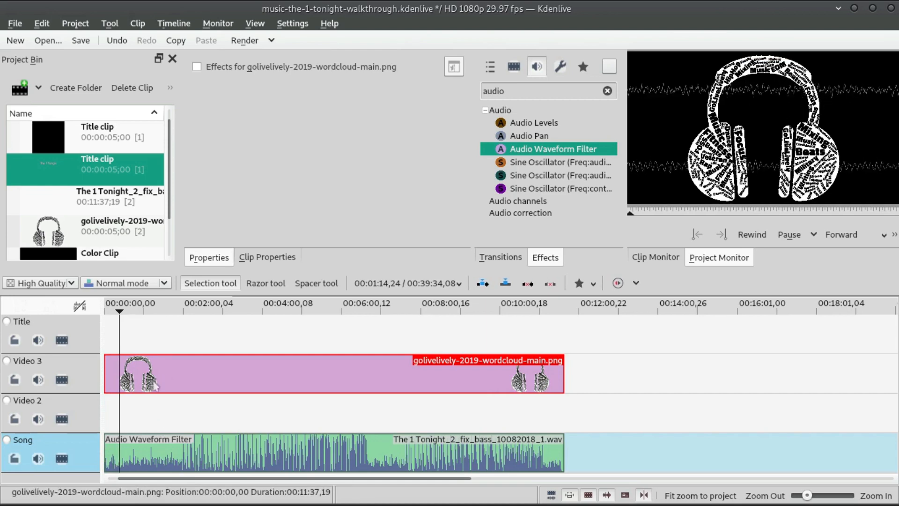
{"action": "left_click_drag", "start_coordinate": [155, 449], "coordinate": [154, 334]}
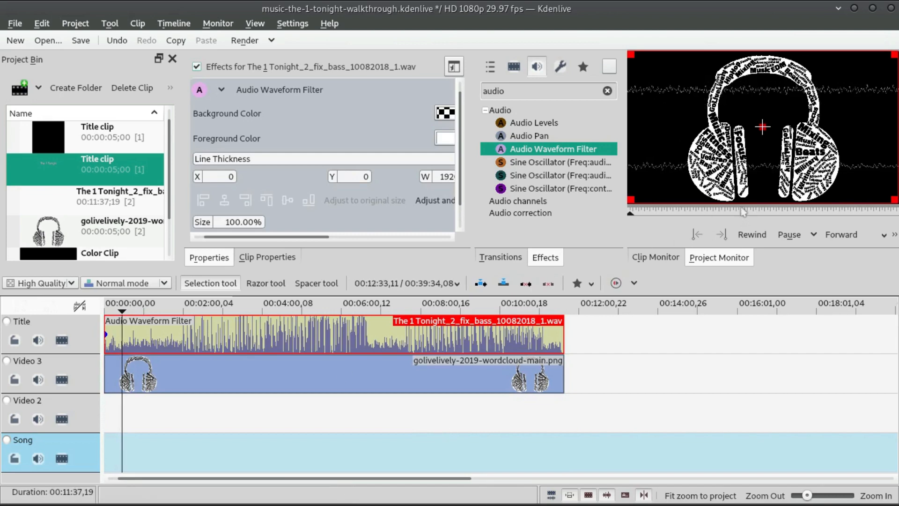
{"action": "left_click", "coordinate": [269, 375]}
- Turn on the Zoom option in the project monitor, view the playing waveform in full screen, and exit
{"action": "left_click", "coordinate": [677, 102]}
{"action": "left_click", "coordinate": [676, 99]}
{"action": "right_click", "coordinate": [676, 97]}
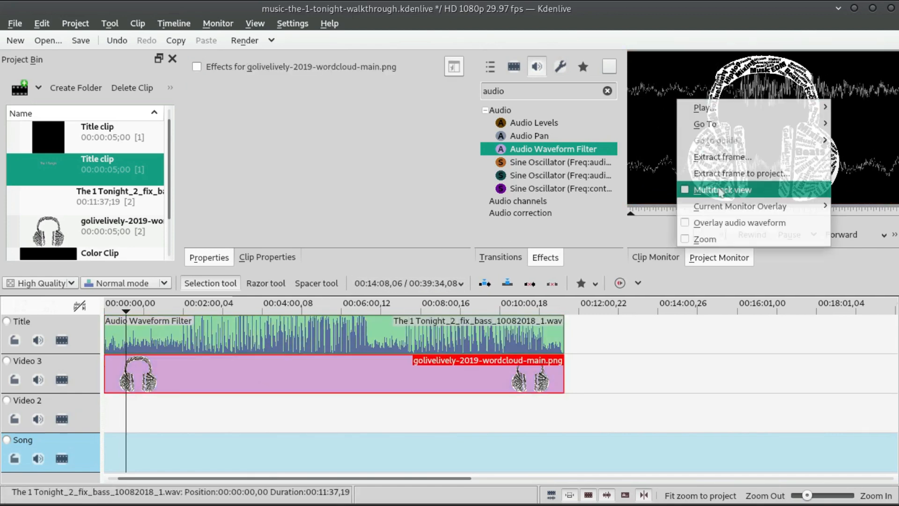
{"action": "left_click", "coordinate": [705, 239]}
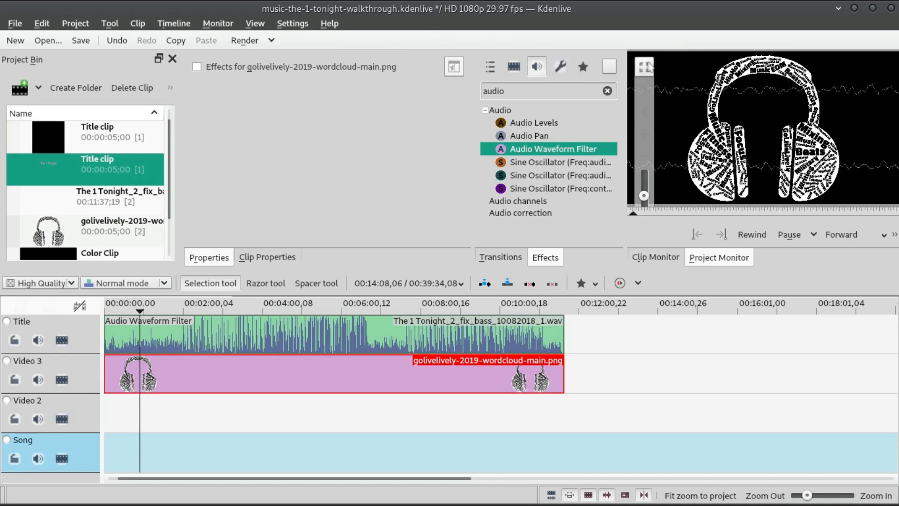
{"action": "left_click", "coordinate": [646, 67]}
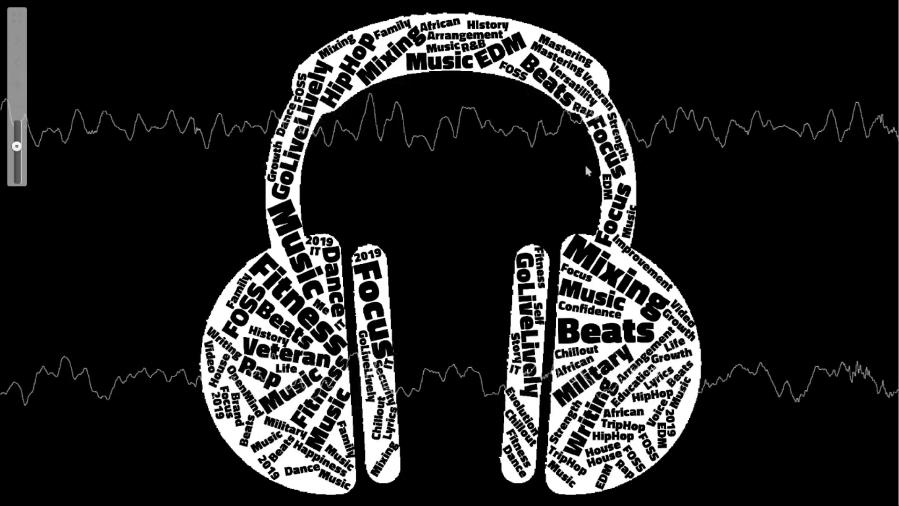
{"action": "key", "text": "Escape"}
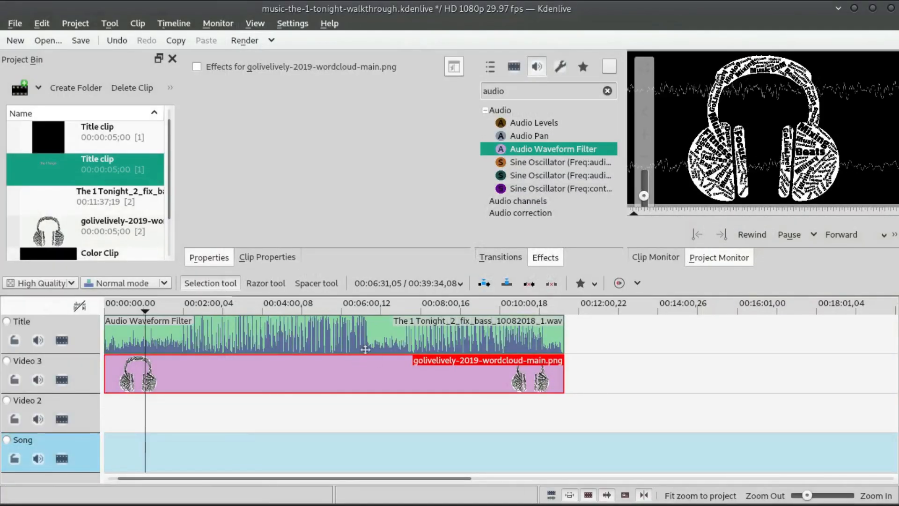
- Move the song clip back to the Song track and check the waveform in full screen
{"action": "left_click_drag", "start_coordinate": [366, 349], "coordinate": [366, 452]}
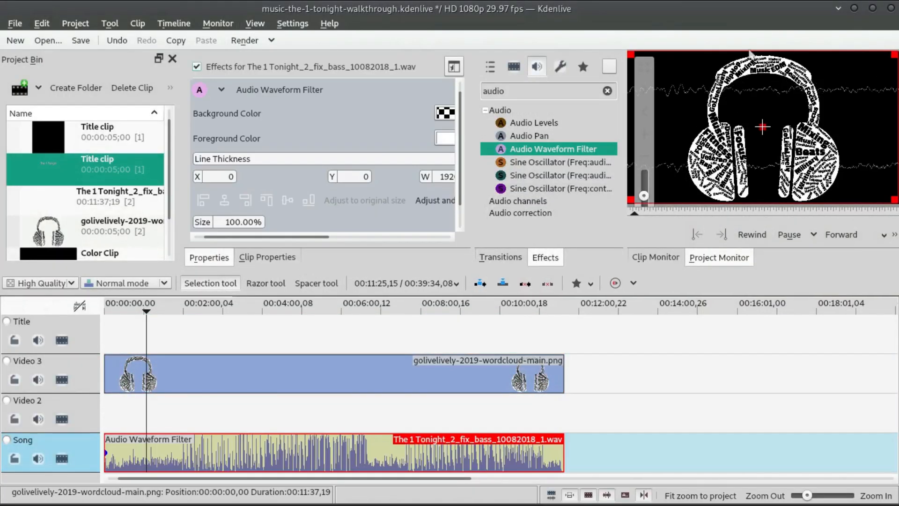
{"action": "left_click", "coordinate": [347, 370]}
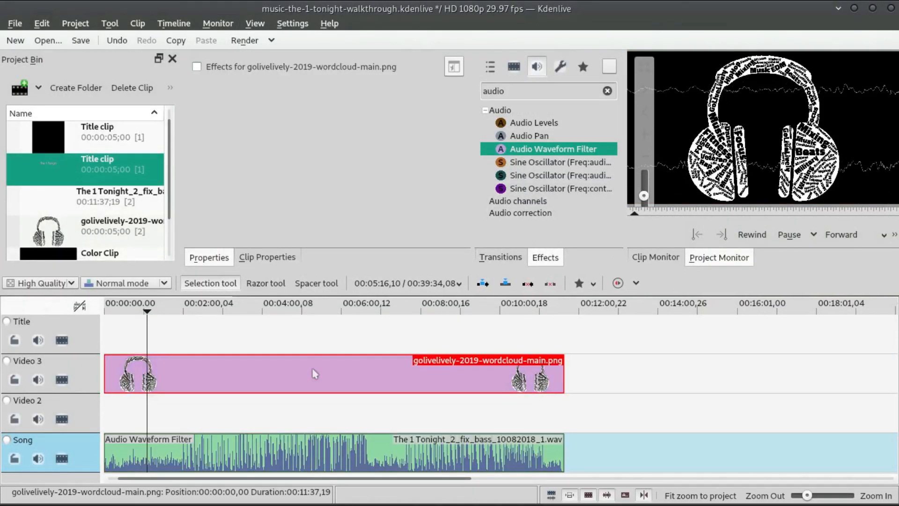
{"action": "right_click", "coordinate": [755, 123]}
{"action": "left_click", "coordinate": [645, 68]}
{"action": "left_click", "coordinate": [644, 68]}
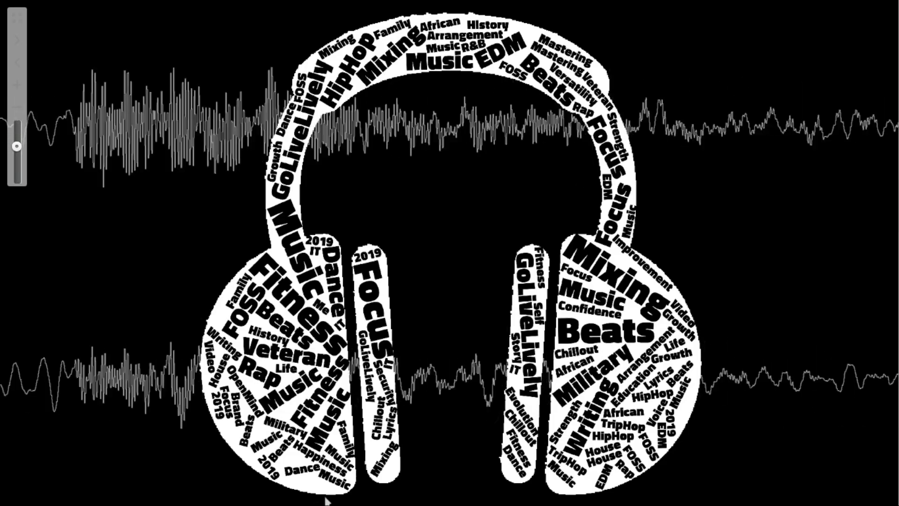
{"action": "key", "text": "Escape"}
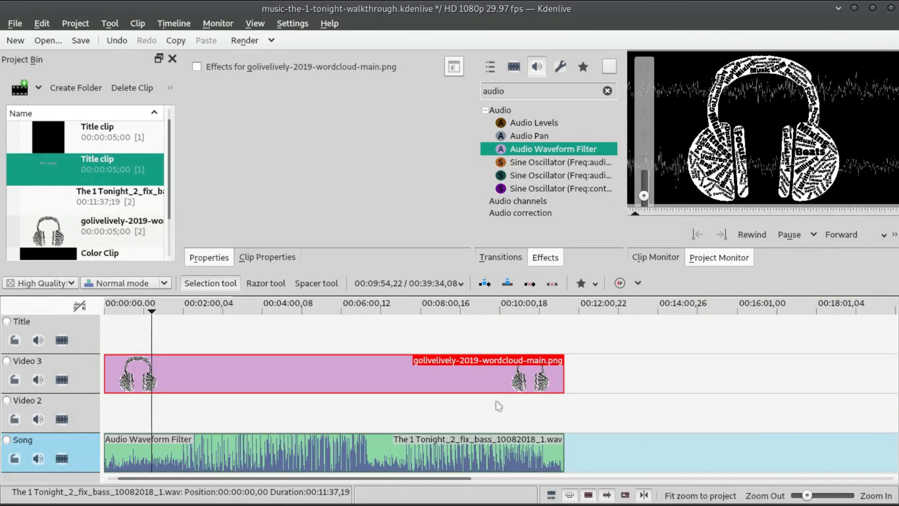
- Shrink the song's waveform area to about 53% in the frame's lower-right corner, at about X 903, Y 508
{"action": "left_click", "coordinate": [487, 450]}
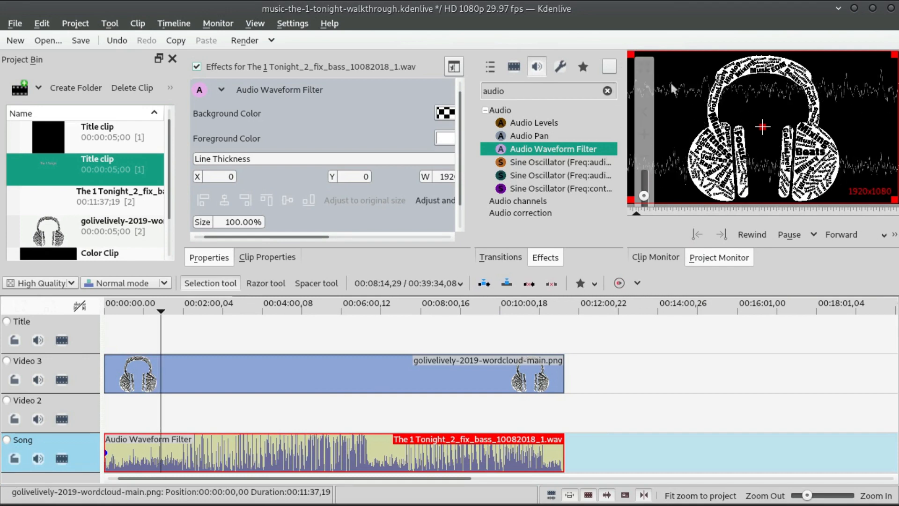
{"action": "left_click_drag", "start_coordinate": [631, 55], "coordinate": [747, 130]}
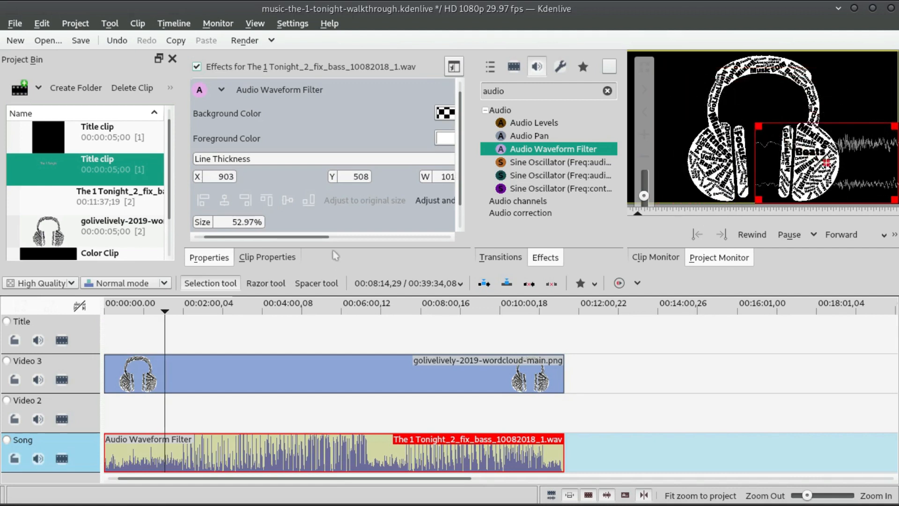
- Pause playback, set the waveform size to 100%, and align it to the frame's upper-left corner at X 0, Y 0
{"action": "left_click", "coordinate": [245, 222]}
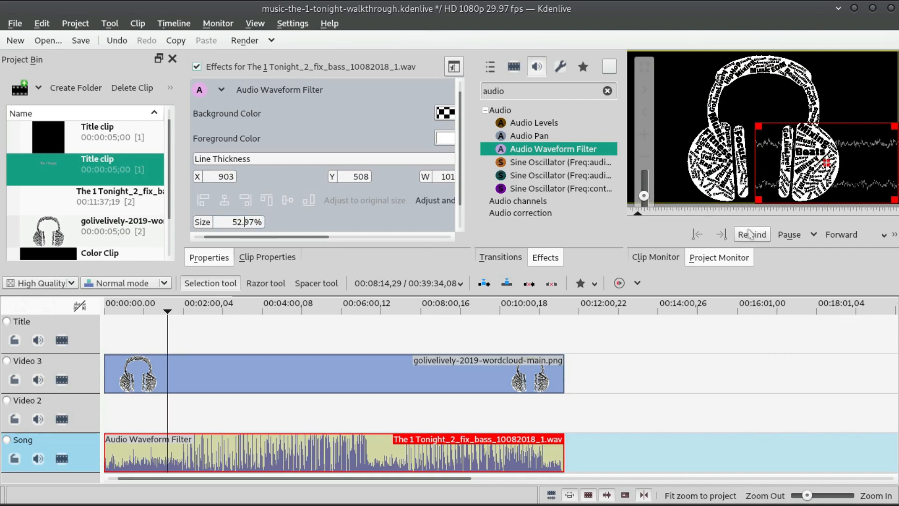
{"action": "left_click", "coordinate": [790, 235]}
{"action": "type", "text": "100"}
{"action": "key", "text": "Return"}
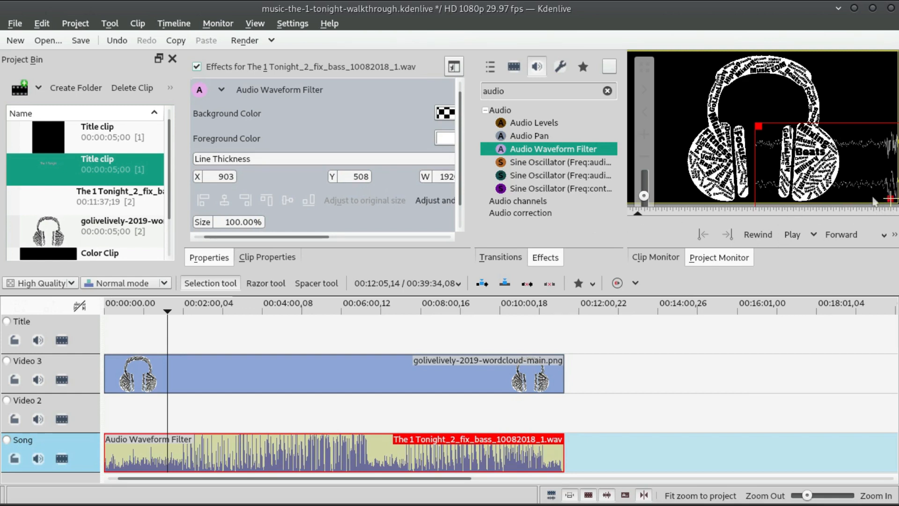
{"action": "left_click_drag", "start_coordinate": [296, 240], "coordinate": [379, 235]}
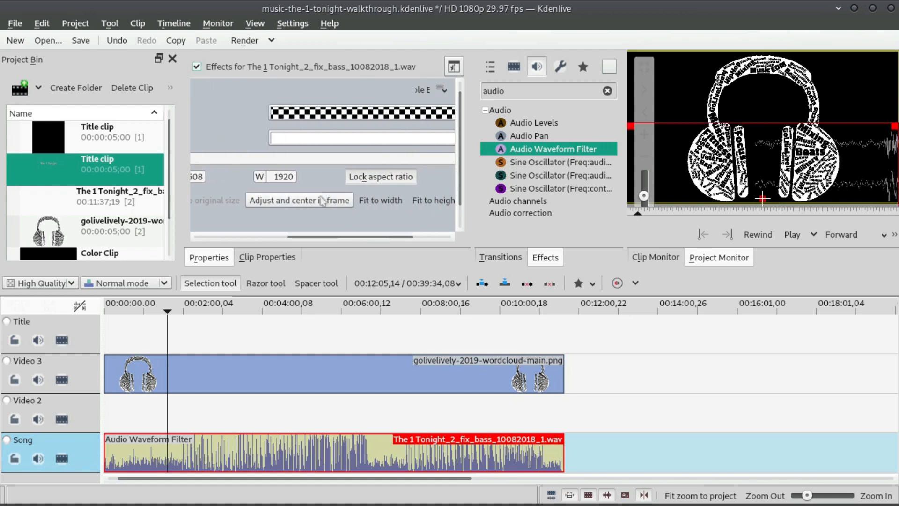
{"action": "left_click_drag", "start_coordinate": [375, 243], "coordinate": [240, 251]}
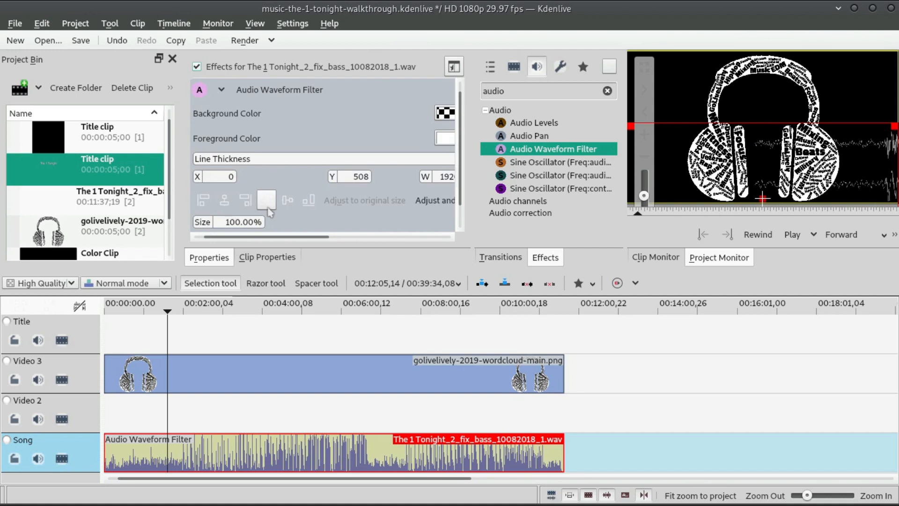
{"action": "left_click", "coordinate": [285, 205]}
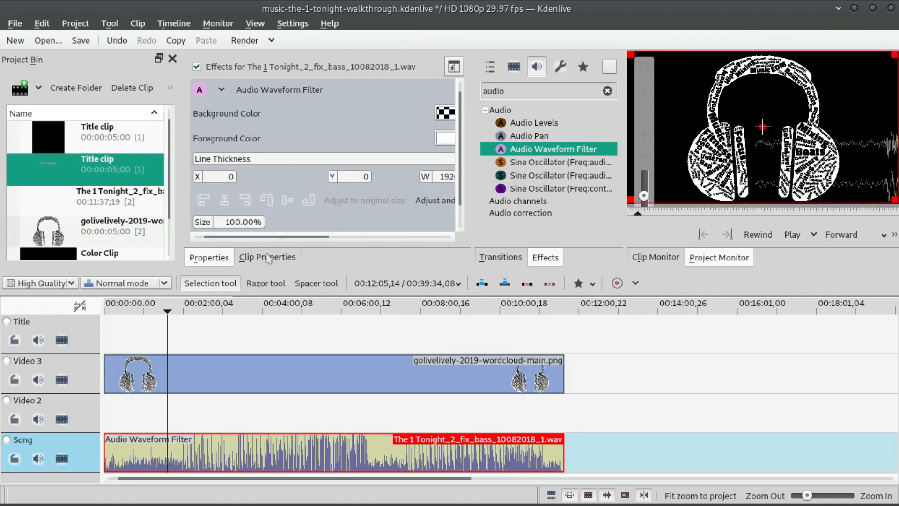
- Enable Fill for the Audio Waveform Filter and hide the video of the Video 3 track
{"action": "left_click_drag", "start_coordinate": [273, 243], "coordinate": [131, 230]}
{"action": "left_click_drag", "start_coordinate": [457, 109], "coordinate": [457, 124]}
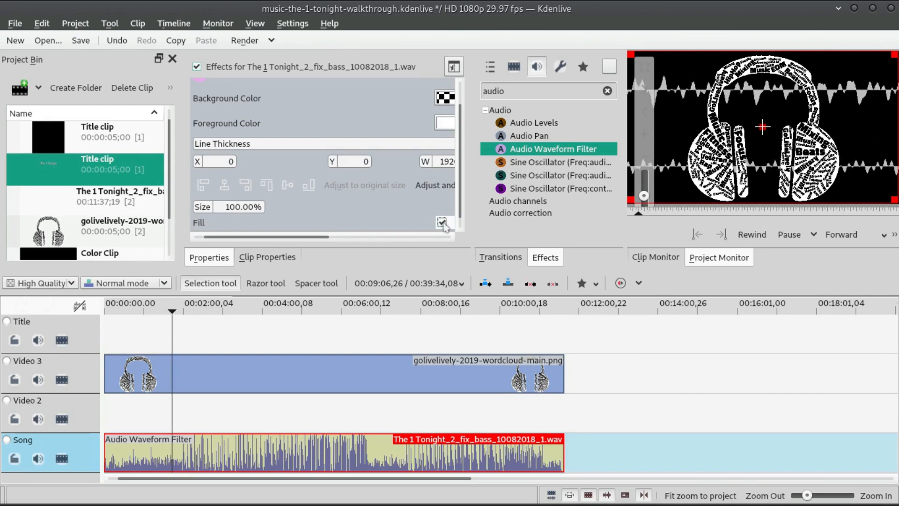
{"action": "left_click", "coordinate": [62, 380]}
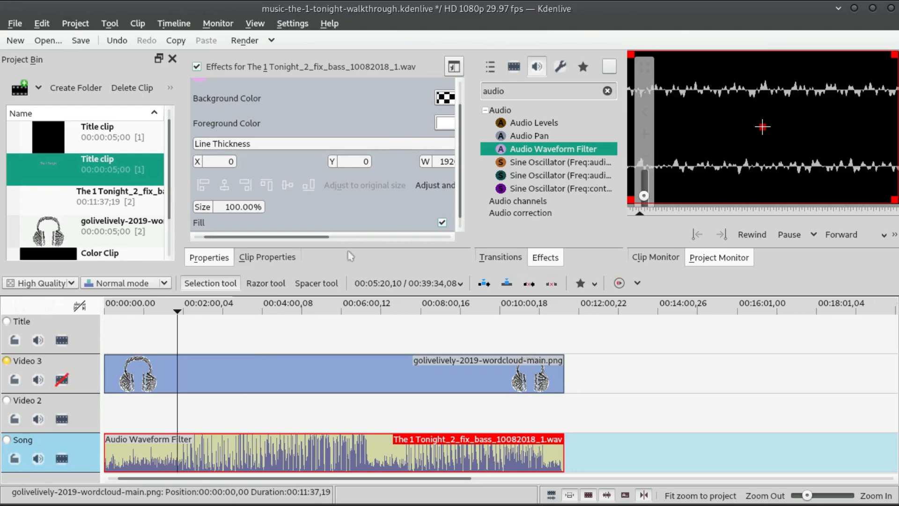
- Inspect the waveform filter's background color selection and accept #000000 with alpha channel 0
{"action": "left_click_drag", "start_coordinate": [323, 237], "coordinate": [374, 83]}
{"action": "left_click", "coordinate": [336, 103]}
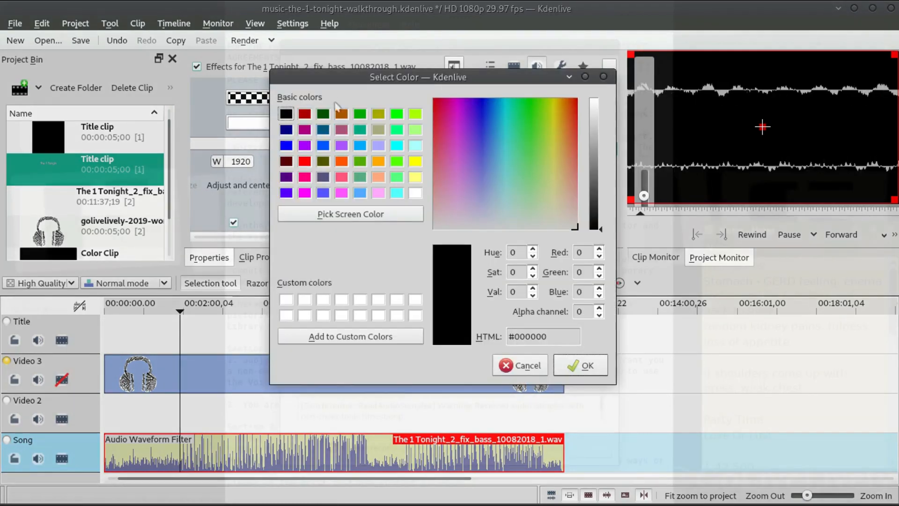
{"action": "left_click", "coordinate": [530, 357]}
{"action": "left_click", "coordinate": [383, 99]}
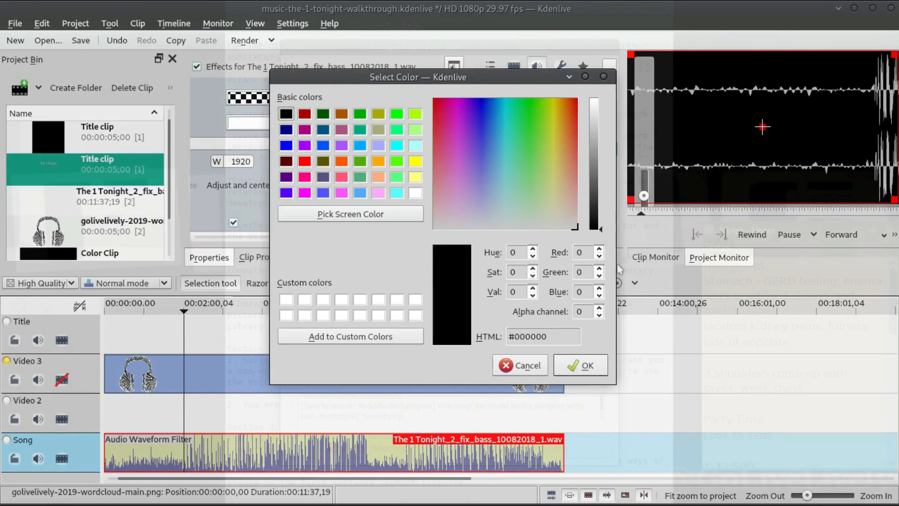
{"action": "left_click", "coordinate": [581, 366]}
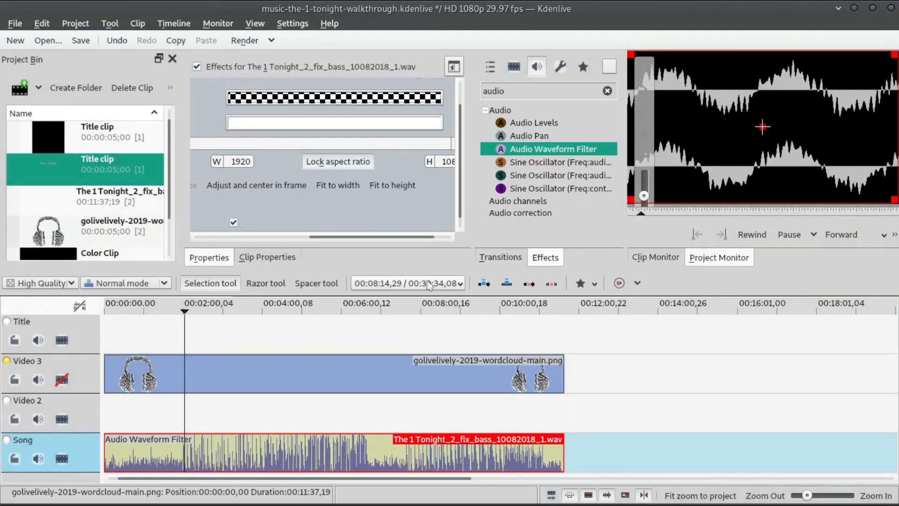
- Set the Audio Waveform Filter's foreground color to orange #ffaa00, leaving the background color as it is
{"action": "left_click", "coordinate": [392, 98]}
{"action": "left_click", "coordinate": [526, 363]}
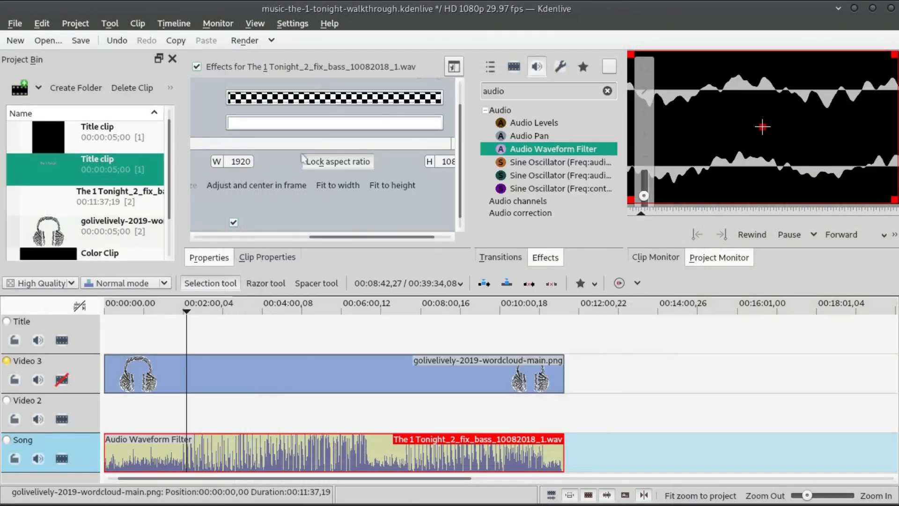
{"action": "left_click", "coordinate": [305, 126]}
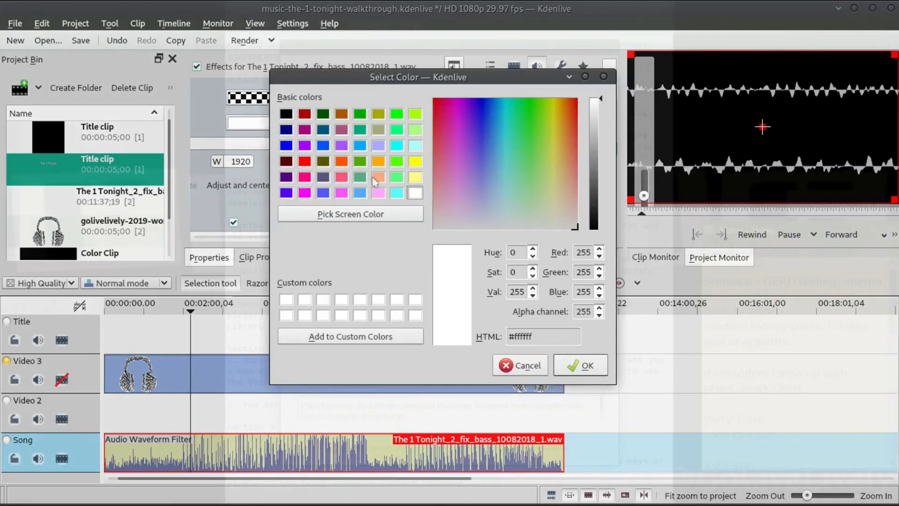
{"action": "left_click", "coordinate": [378, 162]}
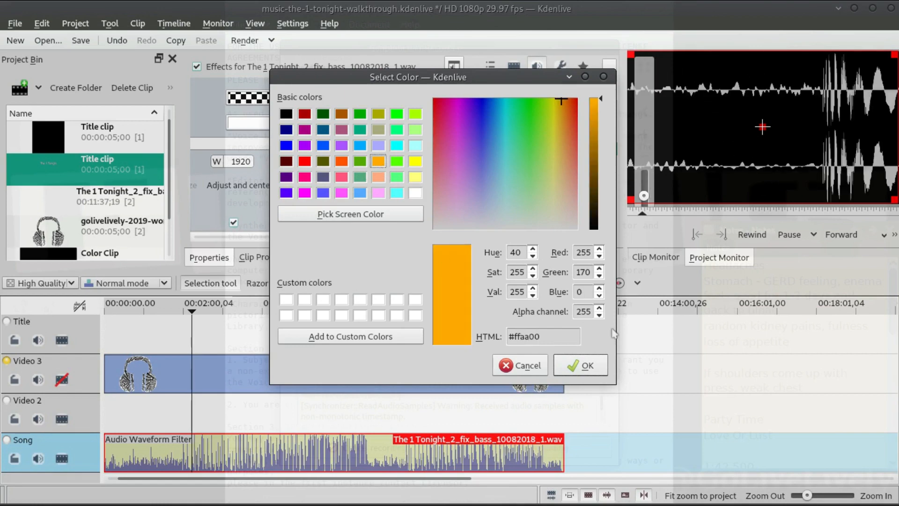
{"action": "left_click", "coordinate": [569, 364]}
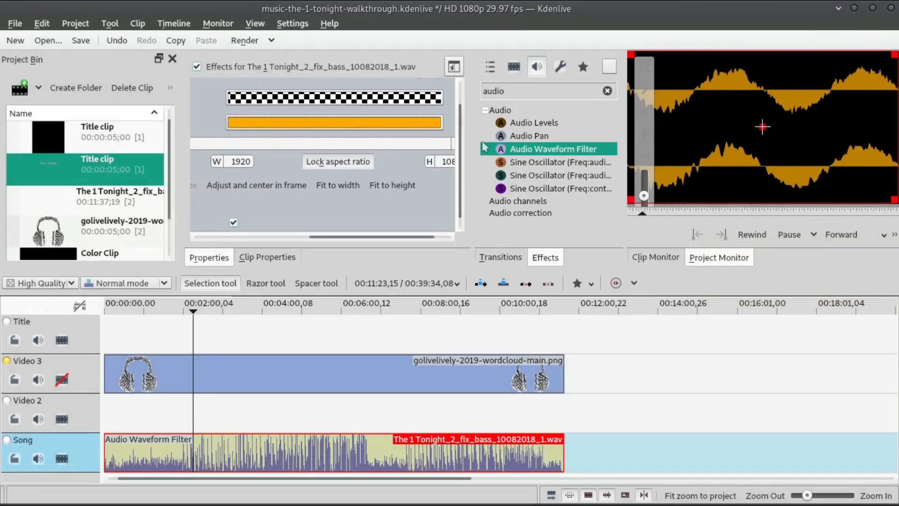
{"action": "left_click", "coordinate": [392, 137]}
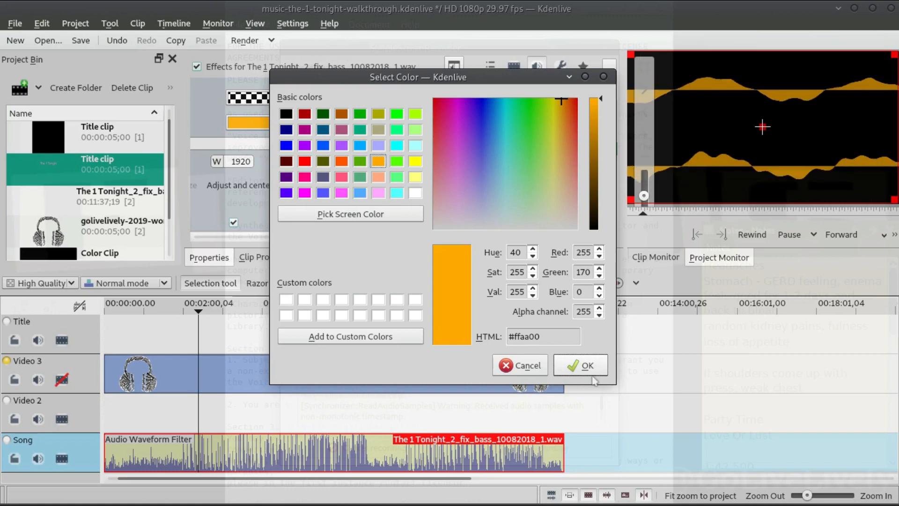
{"action": "left_click", "coordinate": [514, 371]}
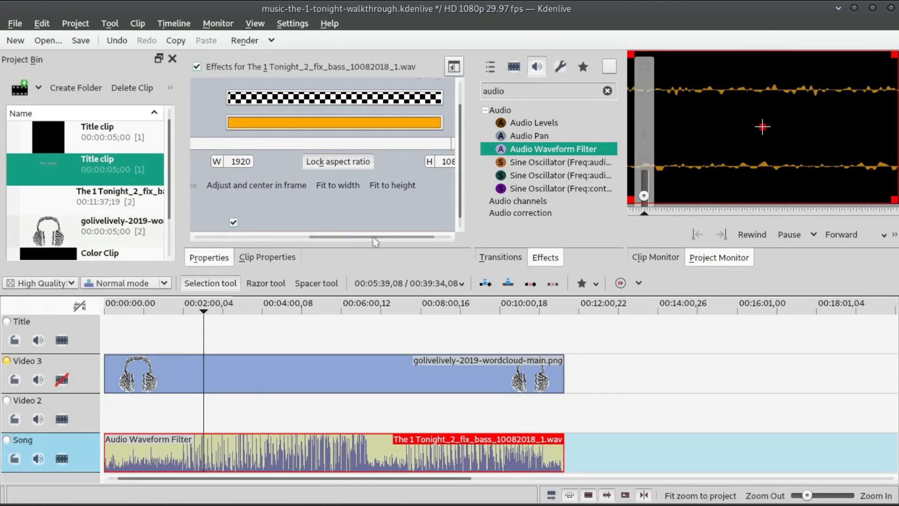
- Show the video of the Video 3 track again and preview the black title clip from the Project Bin
{"action": "left_click_drag", "start_coordinate": [375, 242], "coordinate": [275, 242]}
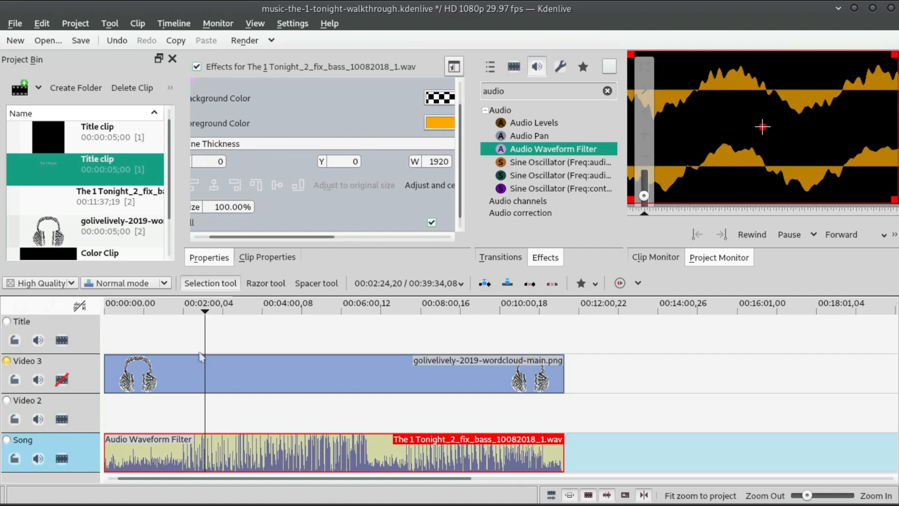
{"action": "left_click", "coordinate": [62, 380]}
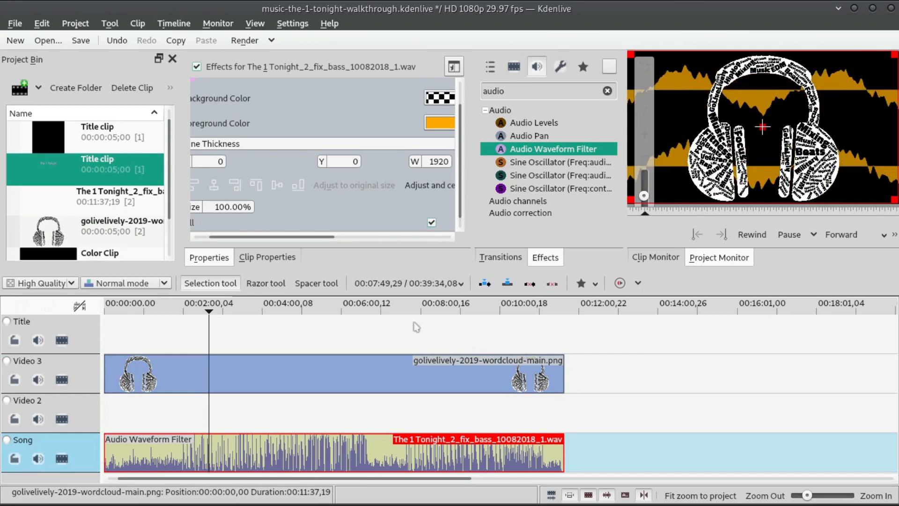
{"action": "left_click", "coordinate": [114, 149]}
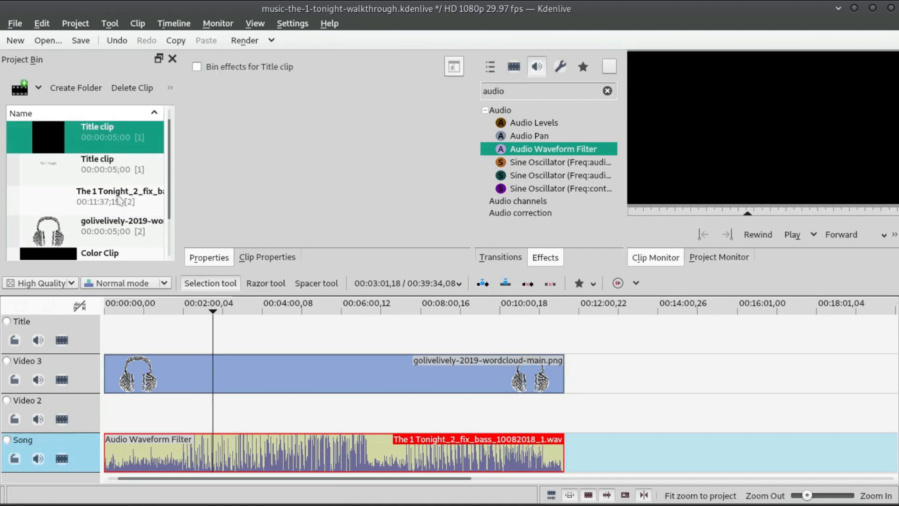
{"action": "left_click", "coordinate": [792, 234]}
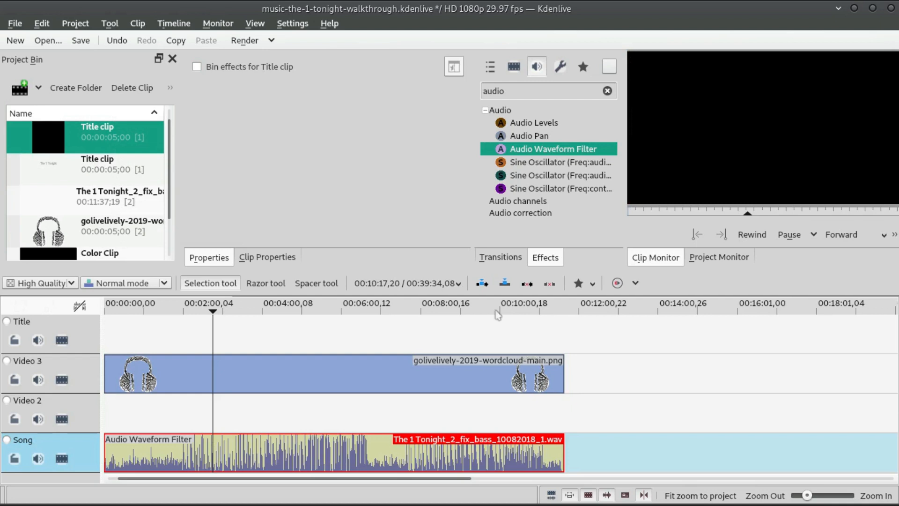
{"action": "left_click", "coordinate": [788, 236]}
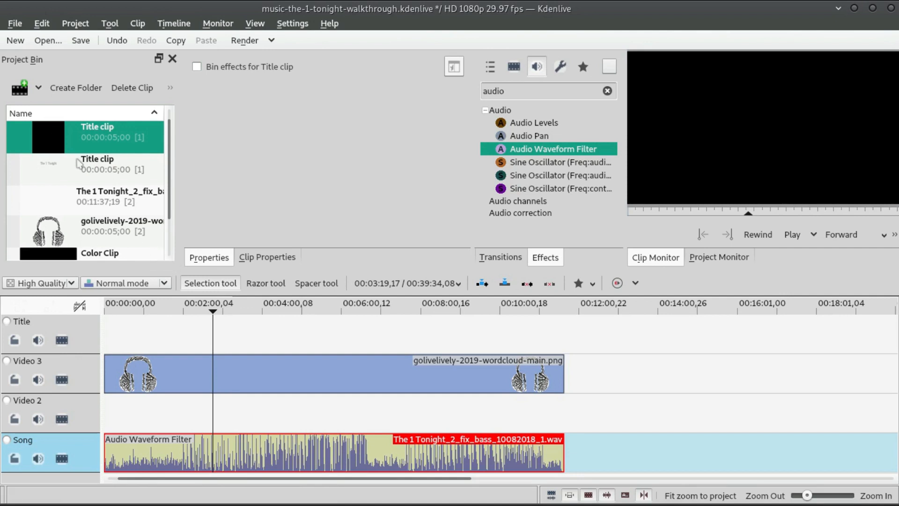
- Place the "The 1 Tonight" title clip on the Title track, stretch it over the song's full 00:11:37,19, and start playback
{"action": "left_click_drag", "start_coordinate": [86, 166], "coordinate": [110, 347]}
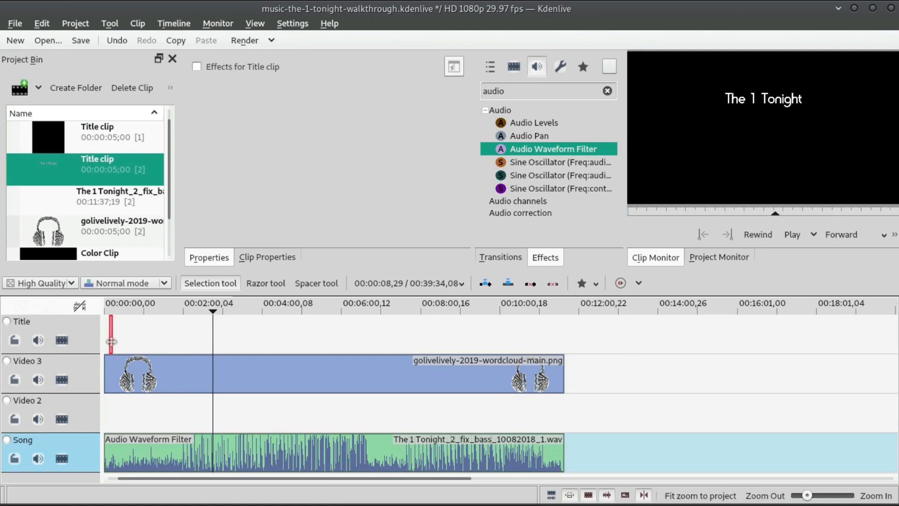
{"action": "right_click", "coordinate": [111, 333]}
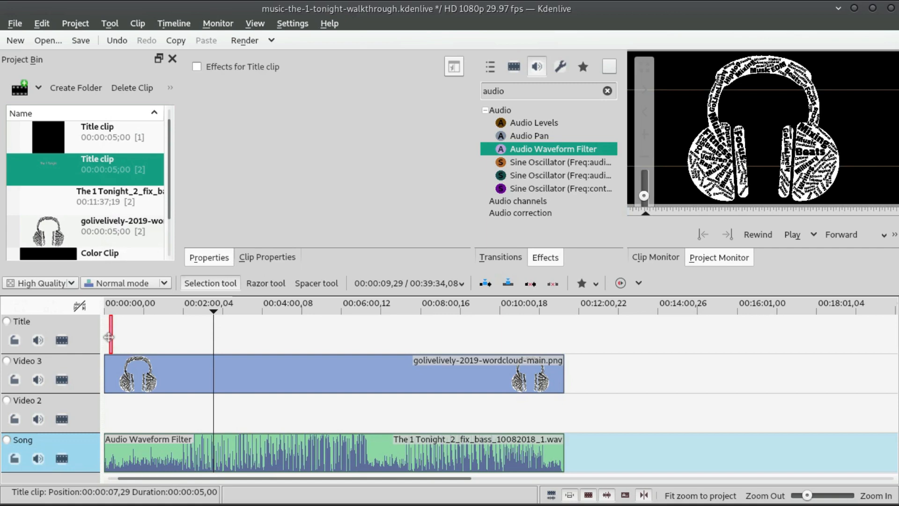
{"action": "scroll", "coordinate": [109, 336], "scroll_direction": "up", "scroll_amount": 3}
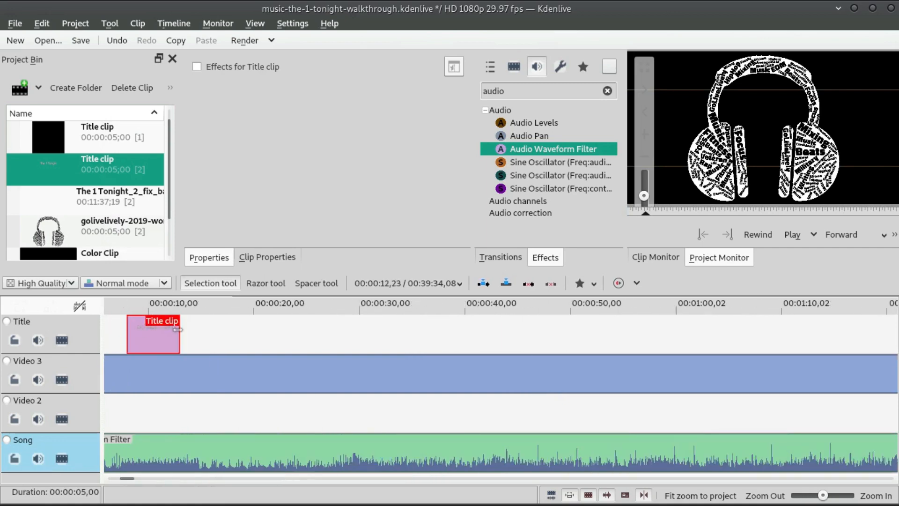
{"action": "left_click_drag", "start_coordinate": [369, 332], "coordinate": [898, 335]}
{"action": "scroll", "coordinate": [400, 356], "scroll_direction": "down", "scroll_amount": 4}
{"action": "left_click_drag", "start_coordinate": [125, 344], "coordinate": [50, 343]}
{"action": "left_click_drag", "start_coordinate": [151, 335], "coordinate": [562, 335]}
{"action": "key", "text": "space"}
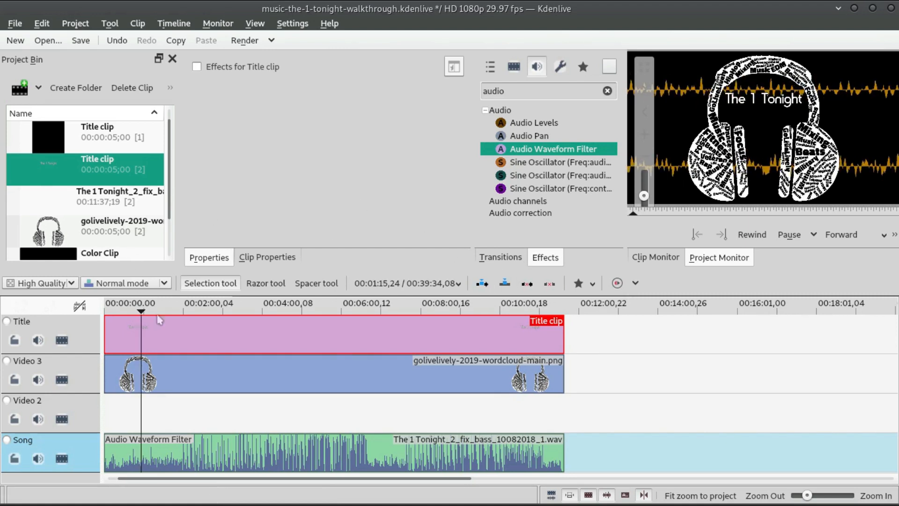
- Place the black title clip at the start of the Video 2 track and extend it to the song's end at 00:11:37,19
{"action": "left_click", "coordinate": [73, 141]}
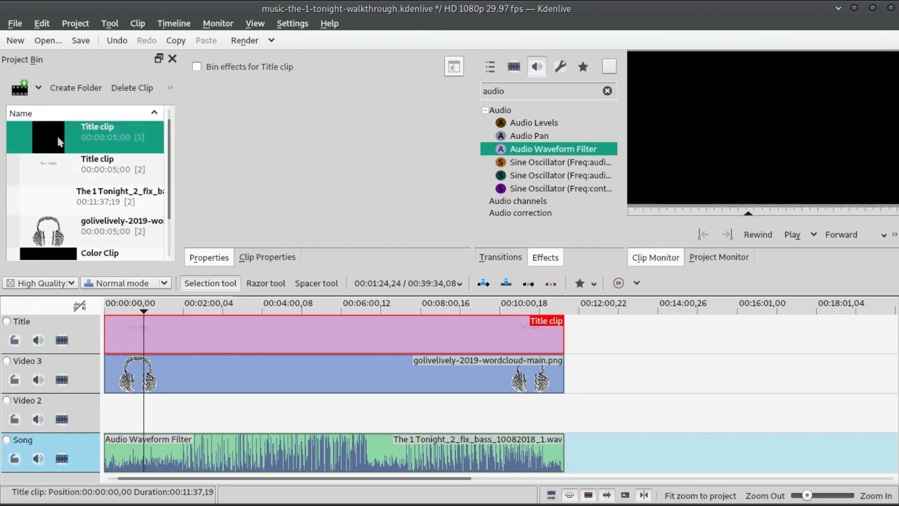
{"action": "mouse_move", "coordinate": [54, 134]}
{"action": "left_mouse_down"}
{"action": "mouse_move", "coordinate": [126, 336]}
{"action": "mouse_move", "coordinate": [96, 397]}
{"action": "mouse_move", "coordinate": [113, 397]}
{"action": "mouse_move", "coordinate": [107, 399]}
{"action": "left_mouse_up"}
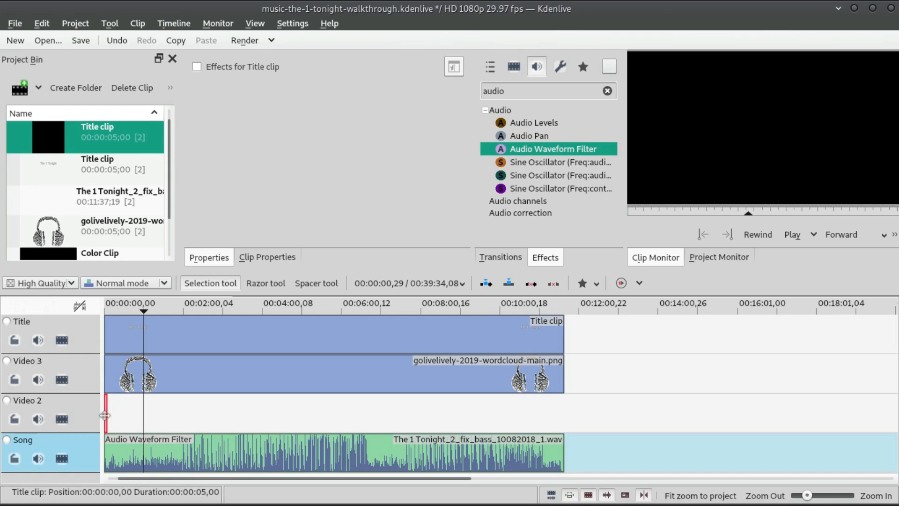
{"action": "scroll", "coordinate": [105, 416], "scroll_direction": "up", "scroll_amount": 6}
{"action": "left_click_drag", "start_coordinate": [279, 417], "coordinate": [280, 416]}
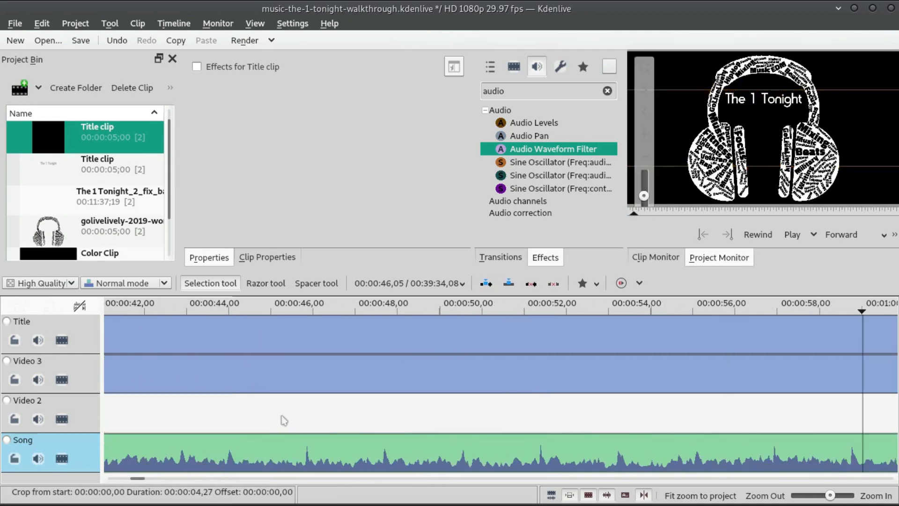
{"action": "scroll", "coordinate": [231, 417], "scroll_direction": "down", "scroll_amount": 3}
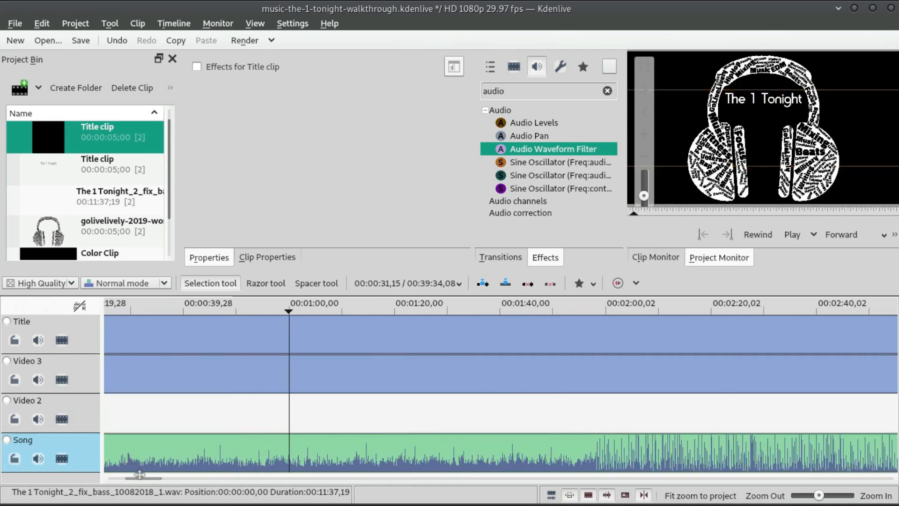
{"action": "left_click_drag", "start_coordinate": [140, 474], "coordinate": [133, 477]}
{"action": "left_click_drag", "start_coordinate": [133, 402], "coordinate": [849, 397]}
{"action": "scroll", "coordinate": [559, 389], "scroll_direction": "down", "scroll_amount": 4}
{"action": "scroll", "coordinate": [153, 418], "scroll_direction": "up", "scroll_amount": 1}
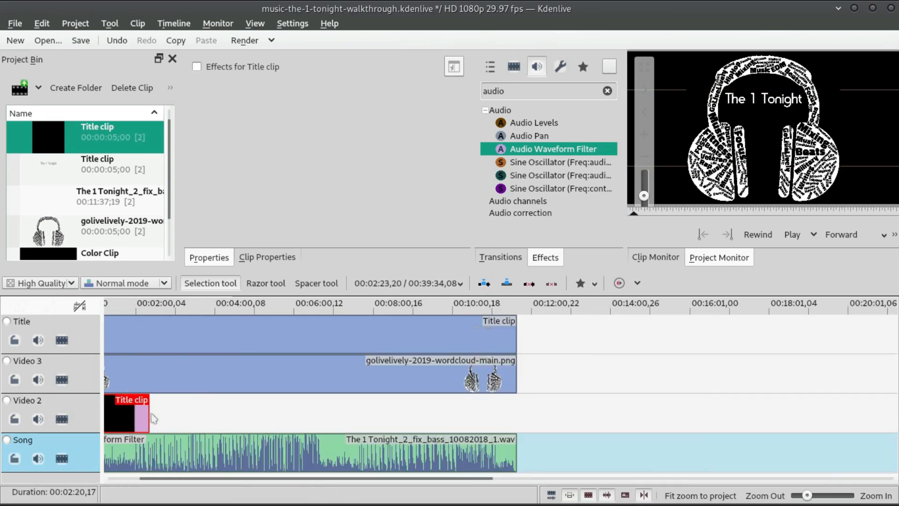
{"action": "left_click_drag", "start_coordinate": [152, 418], "coordinate": [517, 398]}
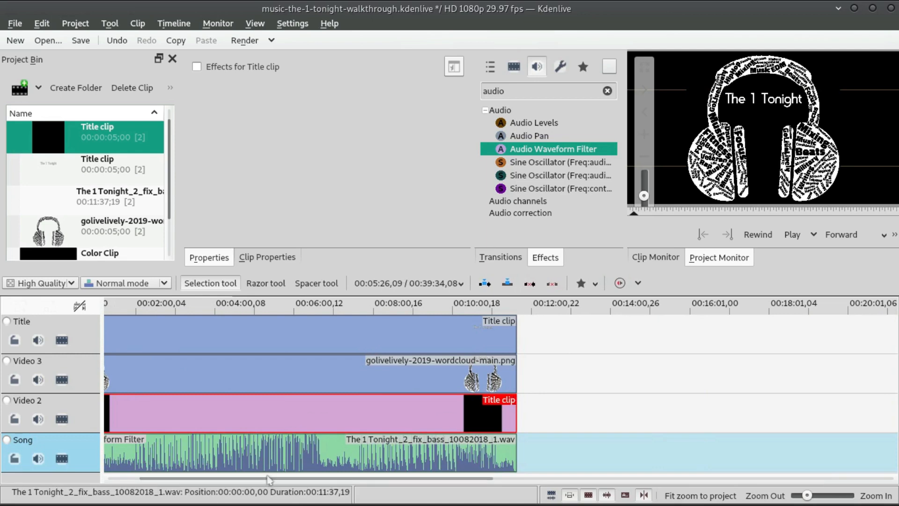
- Return the playhead to the start of the timeline and play the project to check the layered clips
{"action": "scroll", "coordinate": [162, 404], "scroll_direction": "up", "scroll_amount": 2}
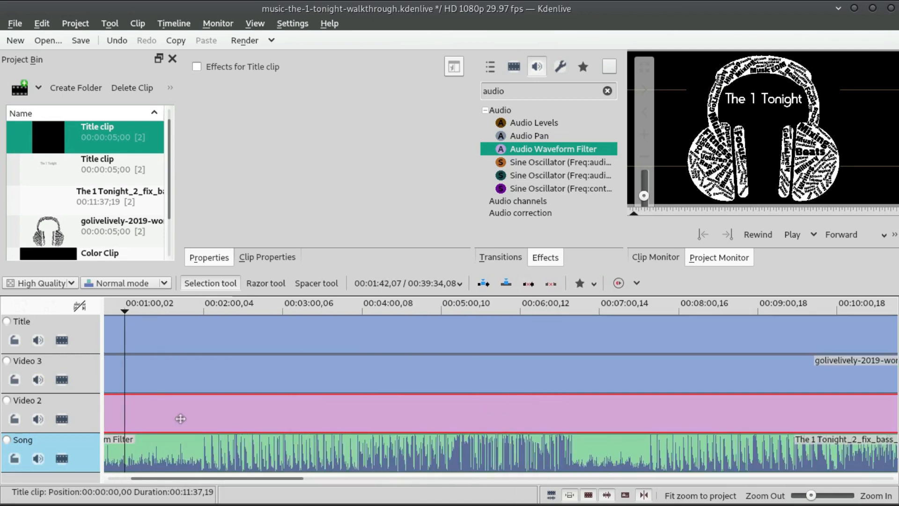
{"action": "scroll", "coordinate": [180, 418], "scroll_direction": "down", "scroll_amount": 2}
{"action": "scroll", "coordinate": [181, 420], "scroll_direction": "up", "scroll_amount": 1}
{"action": "left_click_drag", "start_coordinate": [205, 477], "coordinate": [170, 477]}
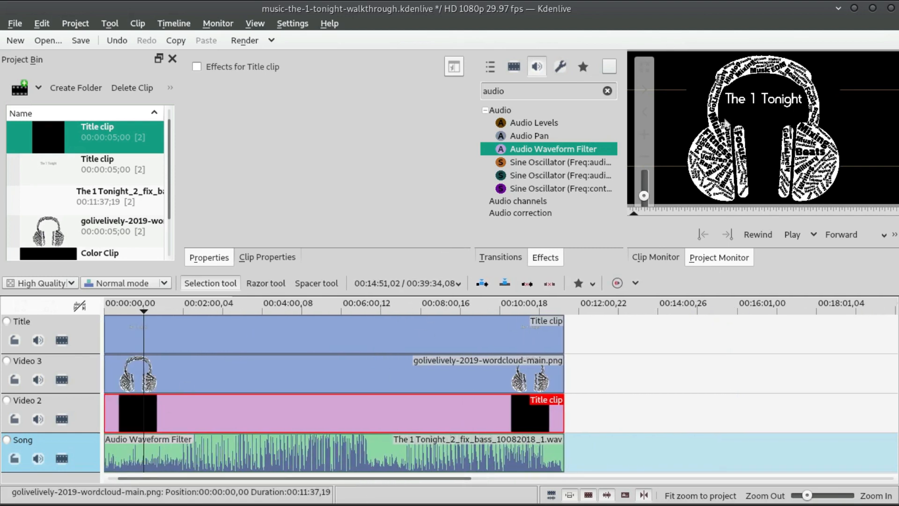
{"action": "left_click", "coordinate": [115, 316]}
{"action": "left_click_drag", "start_coordinate": [115, 313], "coordinate": [88, 321]}
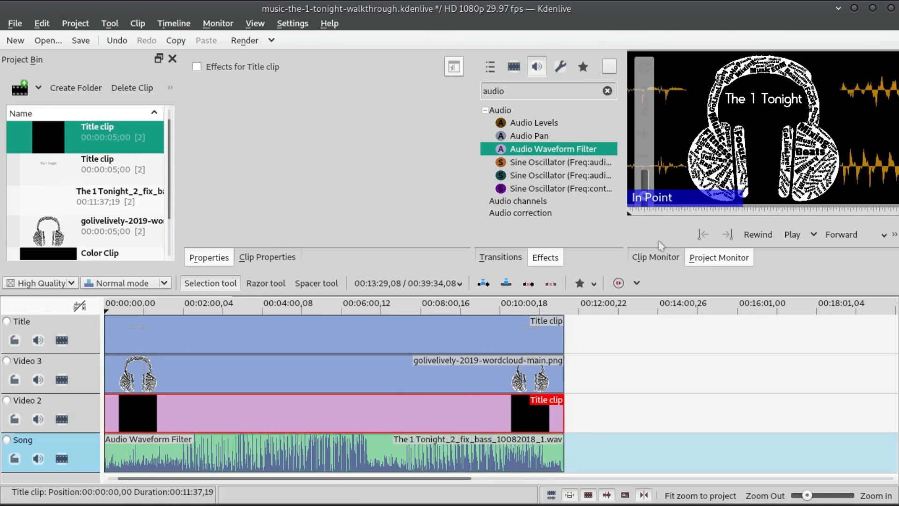
{"action": "key", "text": "space"}
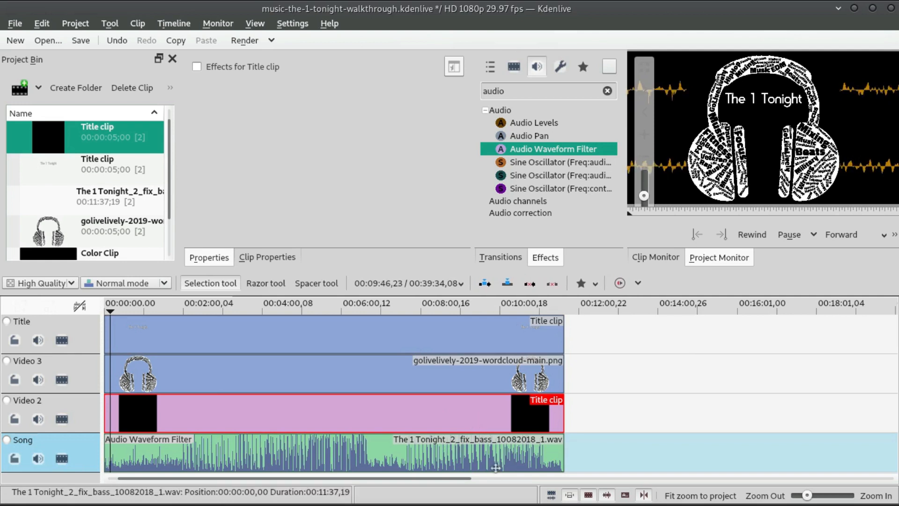
- Search the video effects for "fade"
{"action": "double_click", "coordinate": [551, 96]}
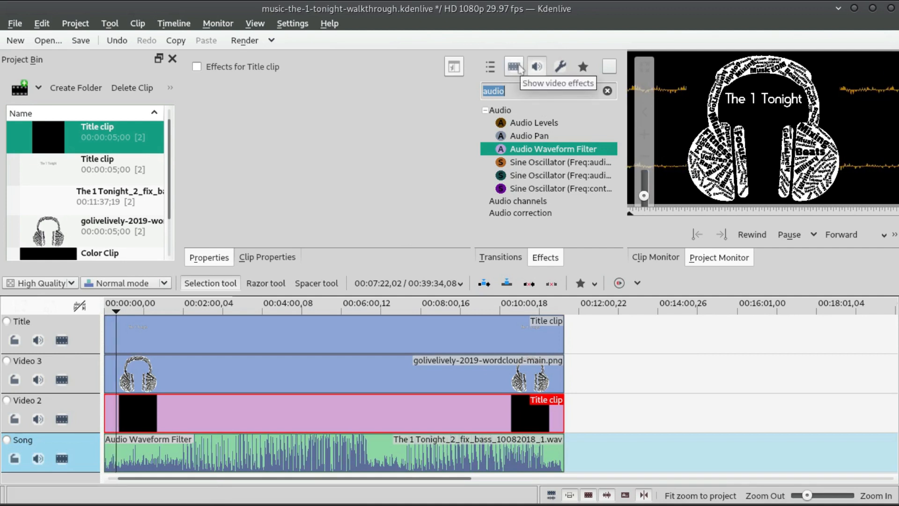
{"action": "left_click", "coordinate": [514, 67]}
{"action": "type", "text": "fade"}
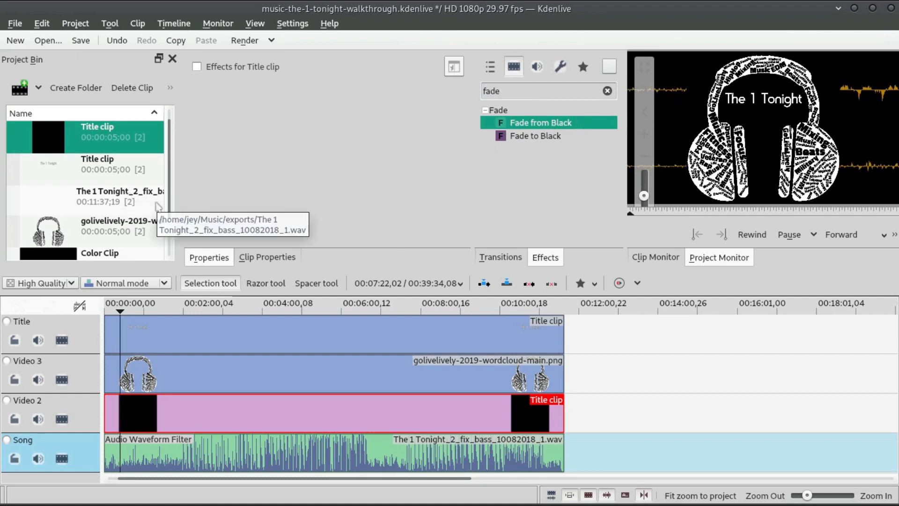
{"action": "double_click", "coordinate": [532, 92]}
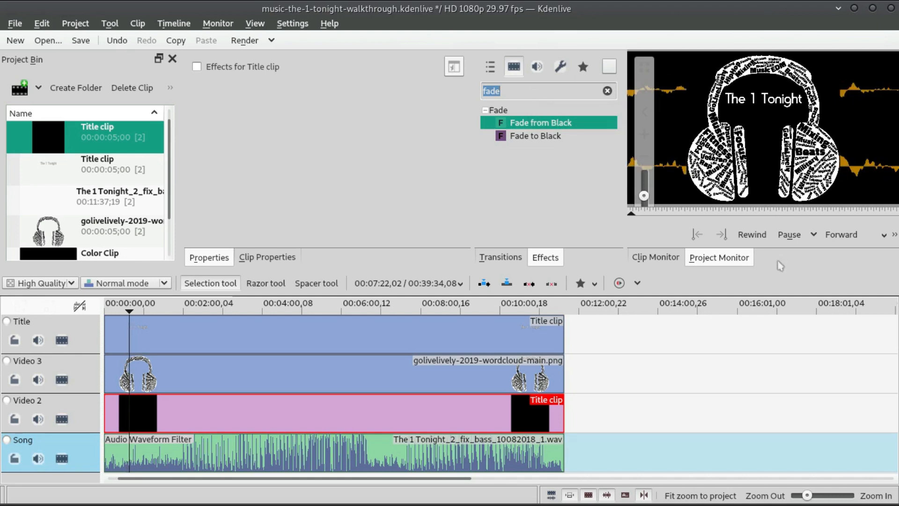
- Pause playback and move the playhead to about 00:11:22, near the end of the song
{"action": "left_click", "coordinate": [790, 234]}
{"action": "scroll", "coordinate": [577, 345], "scroll_direction": "up", "scroll_amount": 2}
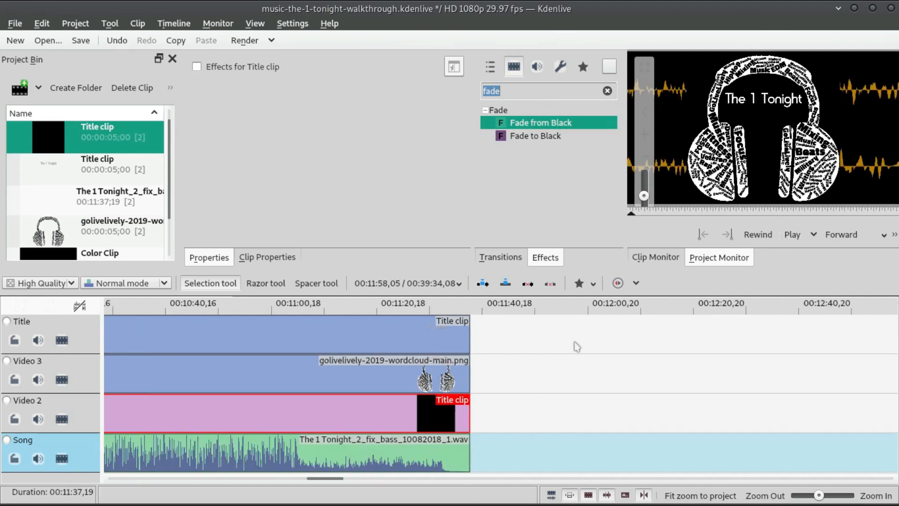
{"action": "left_click", "coordinate": [411, 310]}
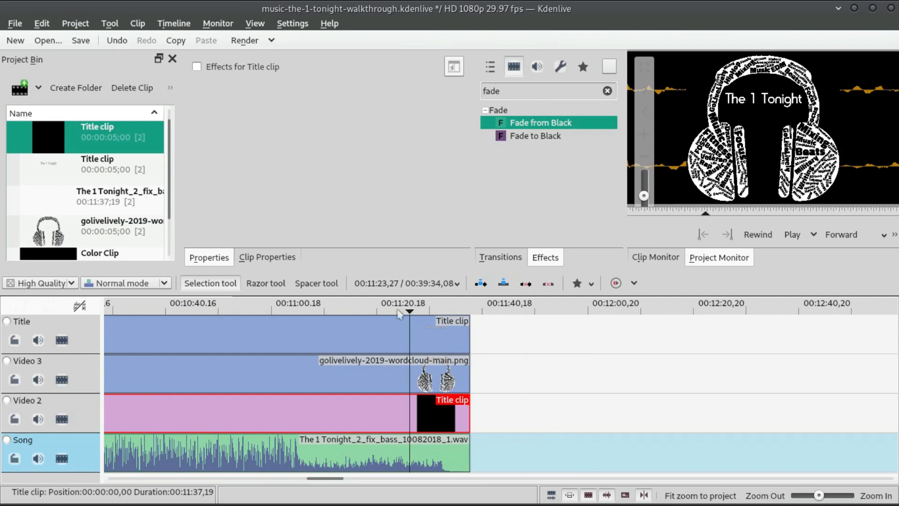
{"action": "left_click", "coordinate": [392, 312]}
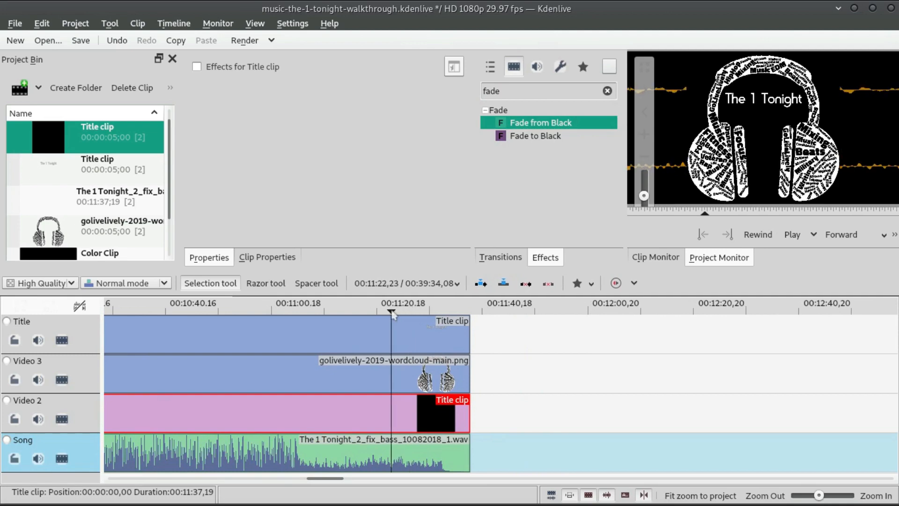
- Hide the video of the Video 2 track holding the black title clip
{"action": "scroll", "coordinate": [395, 322], "scroll_direction": "down", "scroll_amount": 2}
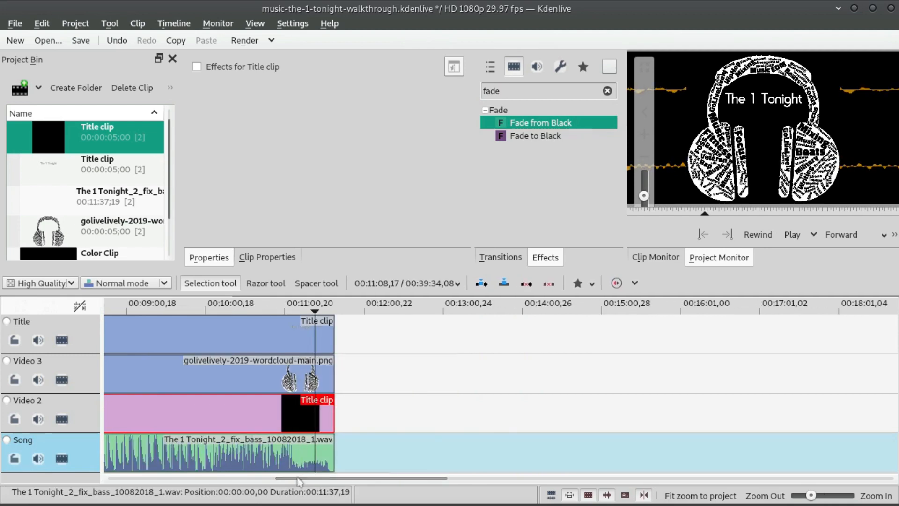
{"action": "left_click_drag", "start_coordinate": [303, 478], "coordinate": [128, 483]}
{"action": "scroll", "coordinate": [121, 381], "scroll_direction": "up", "scroll_amount": 1}
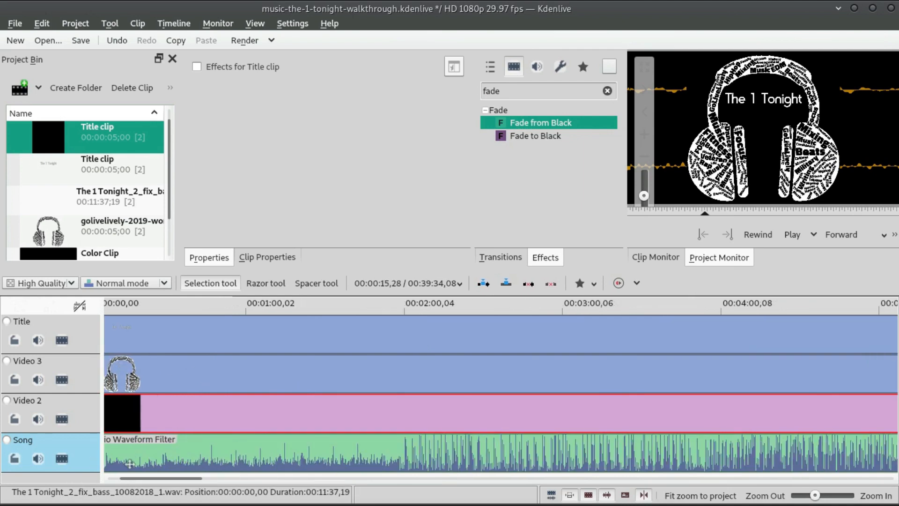
{"action": "left_click_drag", "start_coordinate": [131, 480], "coordinate": [129, 480]}
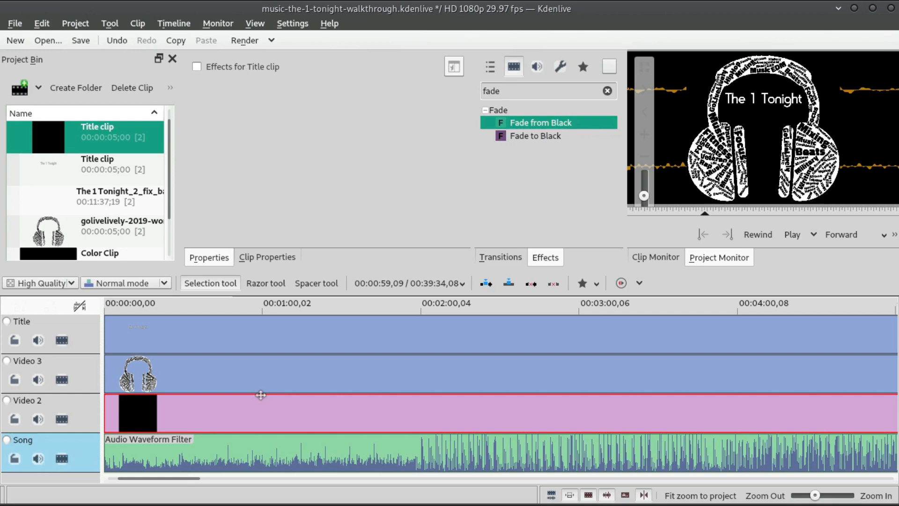
{"action": "left_click", "coordinate": [62, 418]}
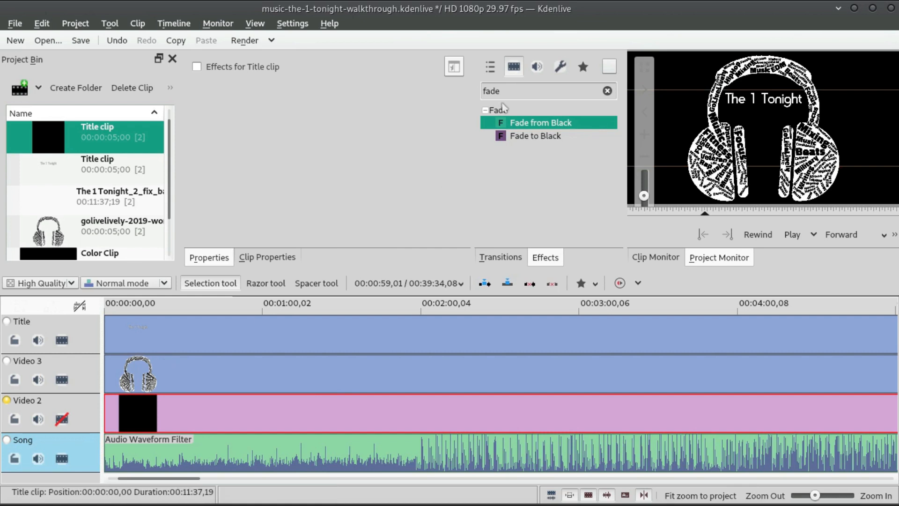
- Apply a Fade from Black lasting 00:00:29,18 to the wordcloud image clip on the Video 3 track
{"action": "left_click_drag", "start_coordinate": [526, 126], "coordinate": [110, 374]}
{"action": "left_click_drag", "start_coordinate": [243, 117], "coordinate": [247, 118]}
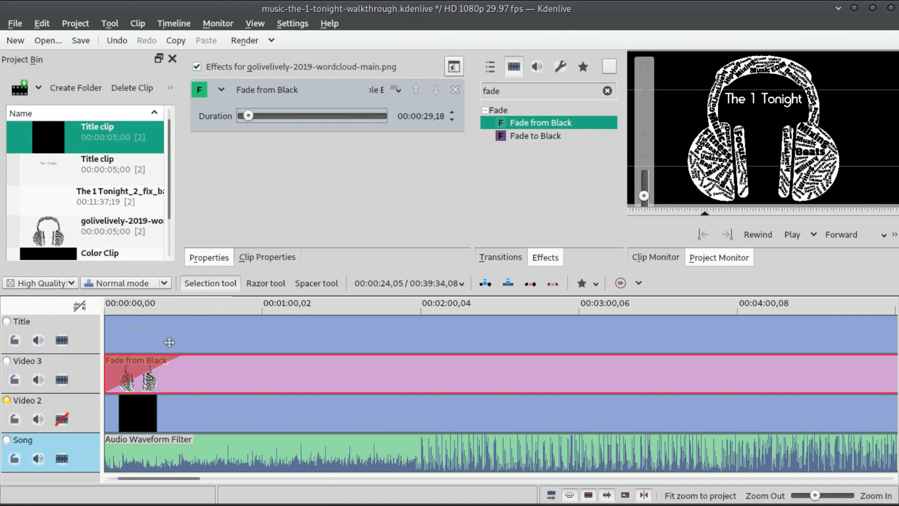
- Return the playhead to the timeline start and briefly show the Video 2 track's video before hiding it again
{"action": "left_click", "coordinate": [119, 316]}
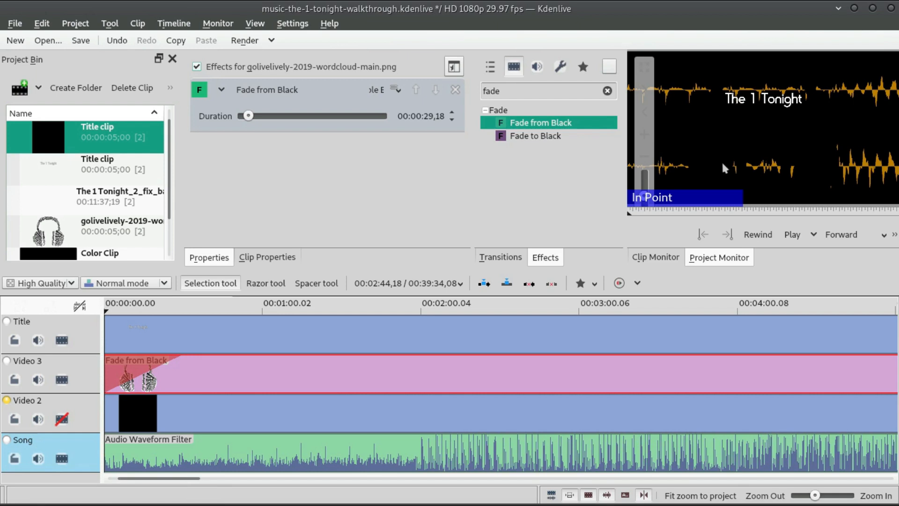
{"action": "left_click", "coordinate": [63, 420]}
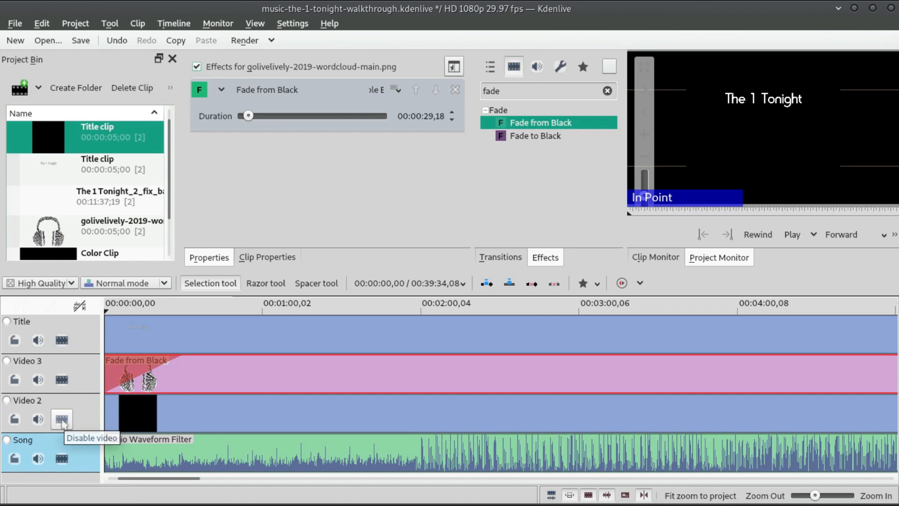
{"action": "left_click", "coordinate": [63, 421]}
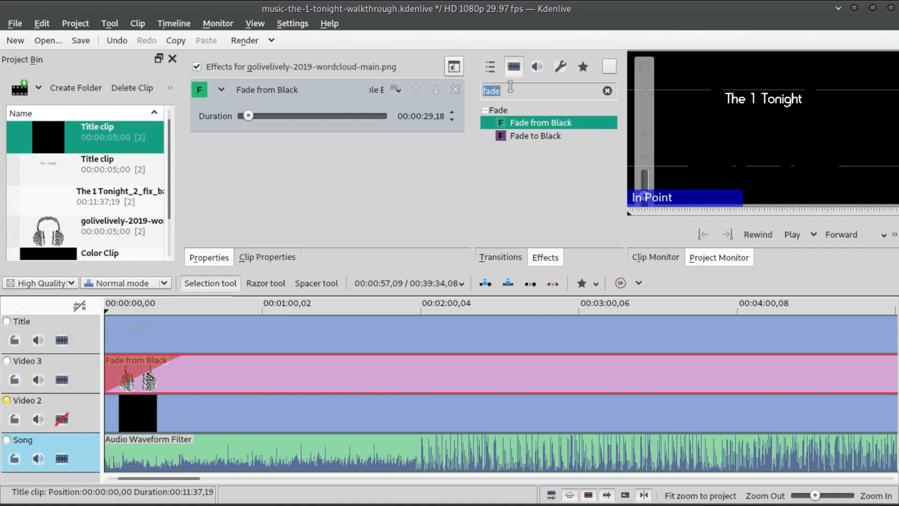
- Search the video effects for "pos" and apply Position and Zoom to the wordcloud image clip on Video 3
{"action": "type", "text": "pos"}
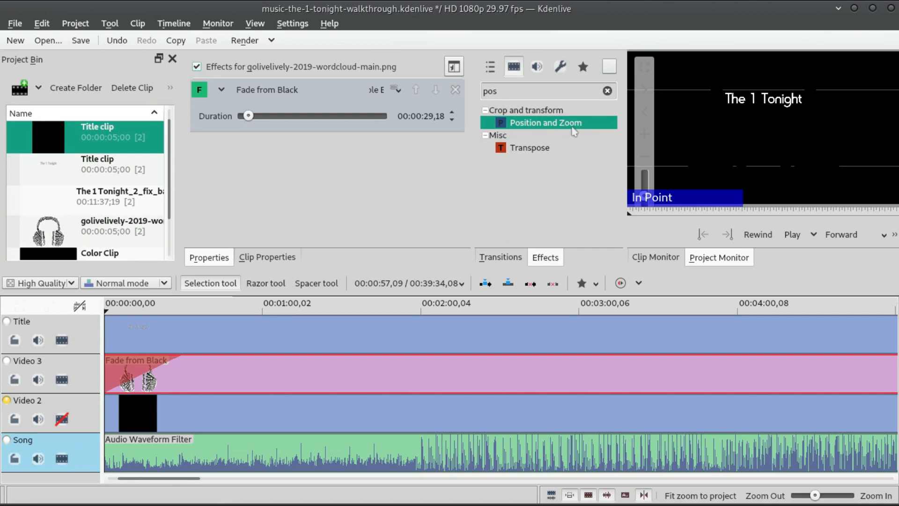
{"action": "left_click_drag", "start_coordinate": [575, 126], "coordinate": [145, 377]}
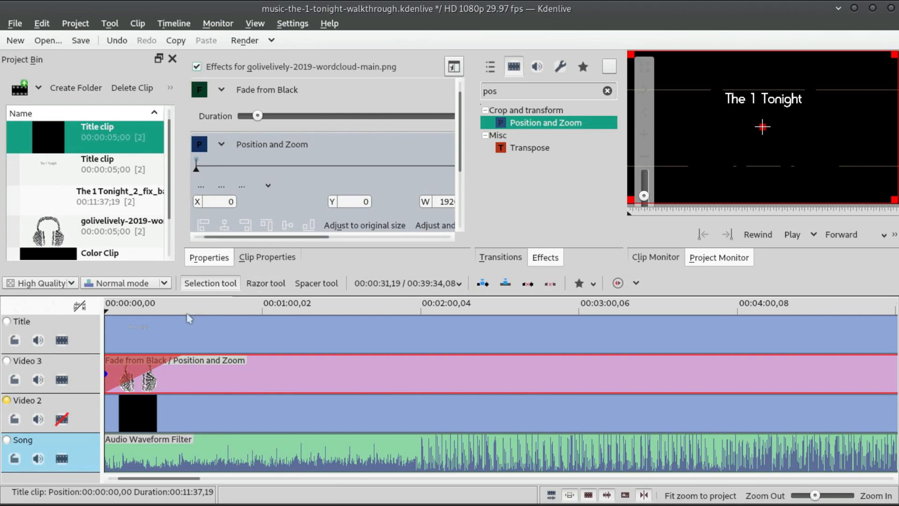
- Play the song from about 00:00:24 to locate the point where the music picks up
{"action": "left_click_drag", "start_coordinate": [184, 312], "coordinate": [167, 313]}
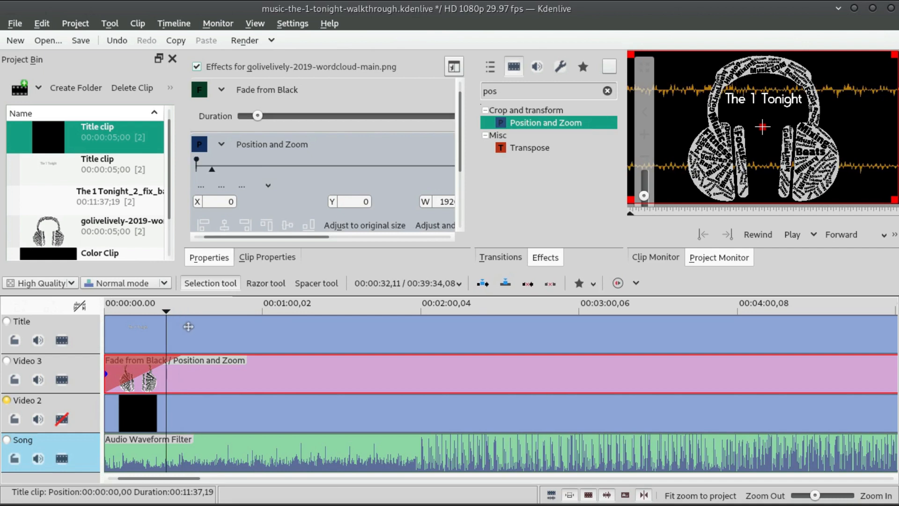
{"action": "scroll", "coordinate": [188, 327], "scroll_direction": "up", "scroll_amount": 1, "text": "ctrl"}
{"action": "key", "text": "space"}
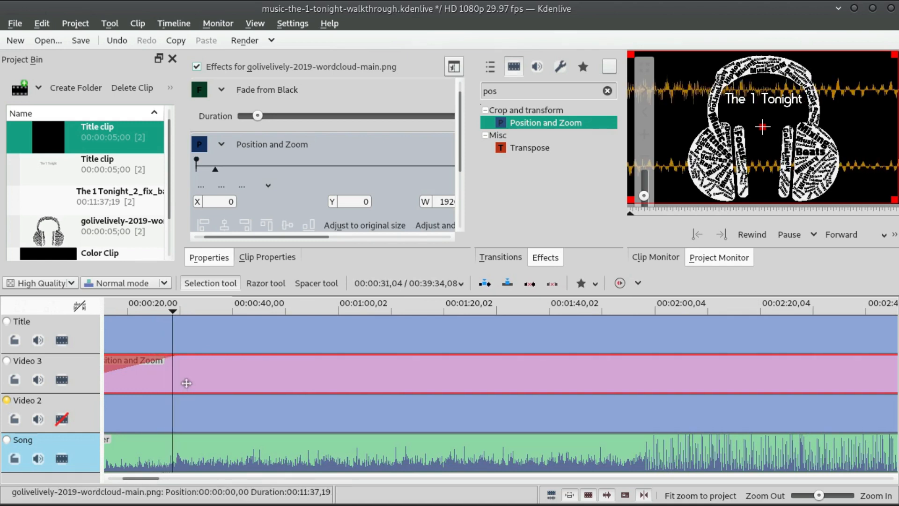
{"action": "key", "text": "space"}
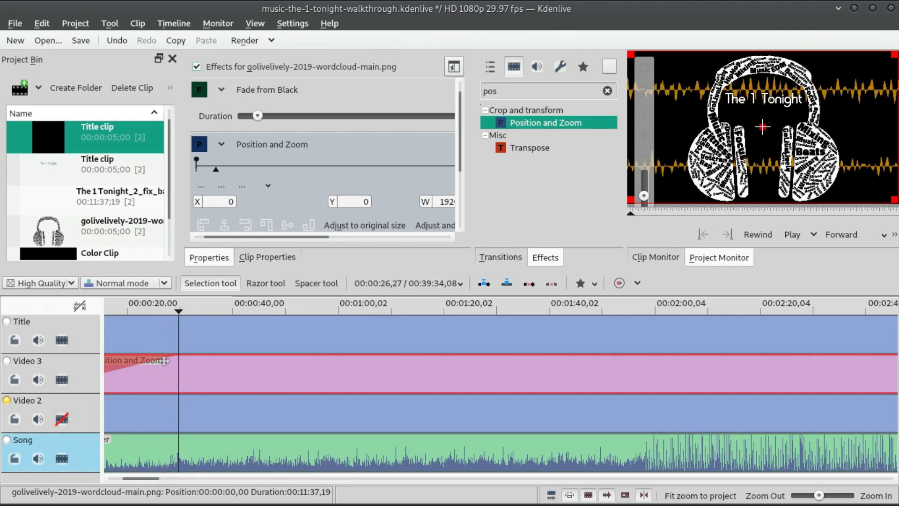
- Place the playhead where the song's waveform swells, at 00:00:29,05, and add a Position and Zoom keyframe to the image there
{"action": "scroll", "coordinate": [164, 358], "scroll_direction": "up", "scroll_amount": 2}
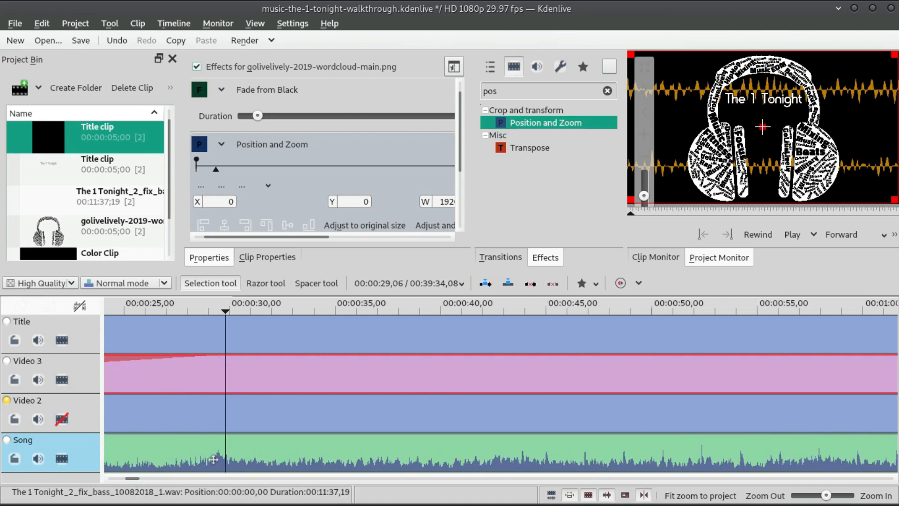
{"action": "left_click", "coordinate": [221, 312]}
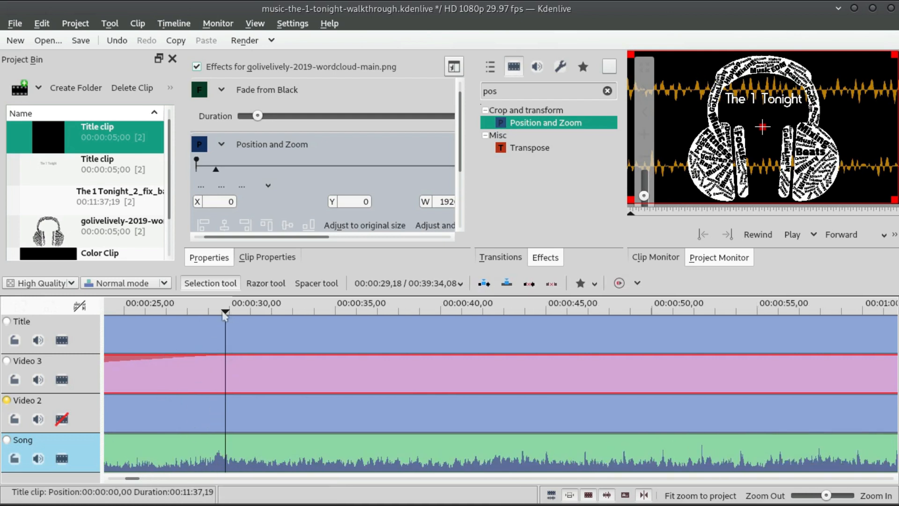
{"action": "left_click", "coordinate": [215, 315]}
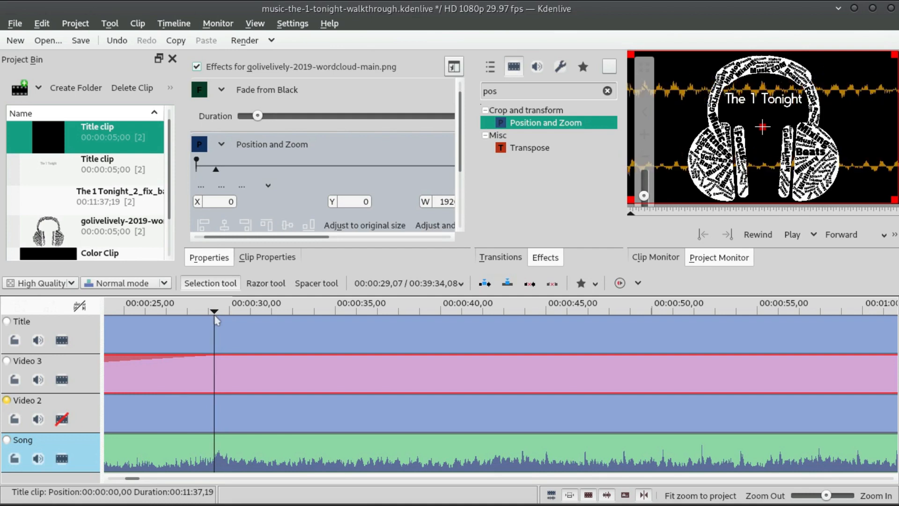
{"action": "left_click", "coordinate": [213, 316]}
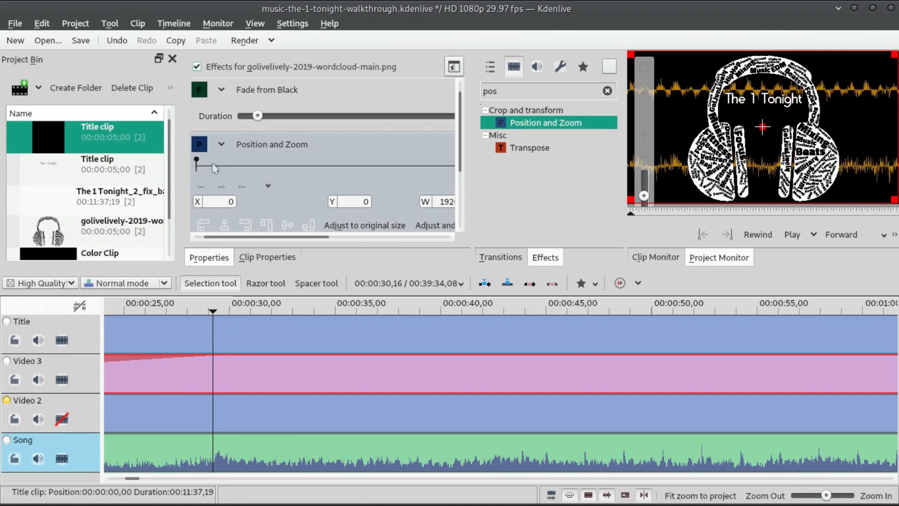
{"action": "scroll", "coordinate": [184, 358], "scroll_direction": "down", "scroll_amount": 1}
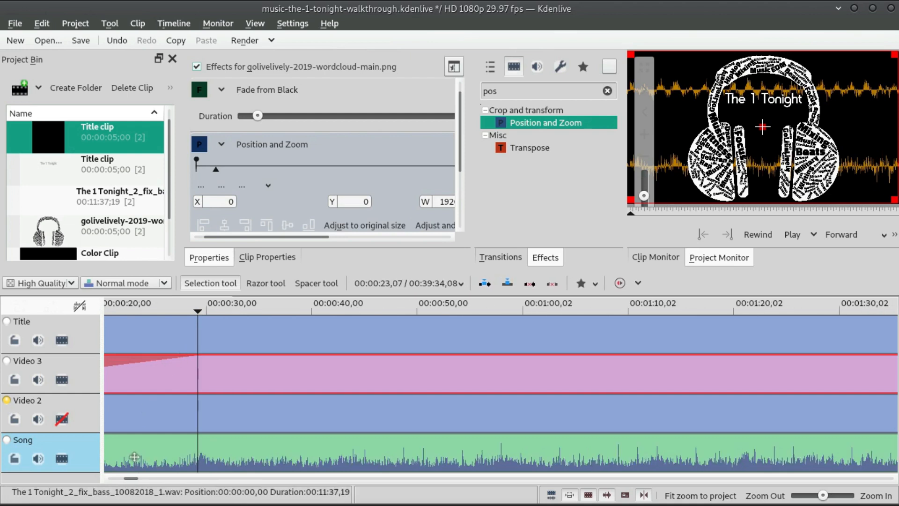
{"action": "scroll", "coordinate": [136, 459], "scroll_direction": "down", "scroll_amount": 1}
{"action": "left_click_drag", "start_coordinate": [142, 481], "coordinate": [131, 481]}
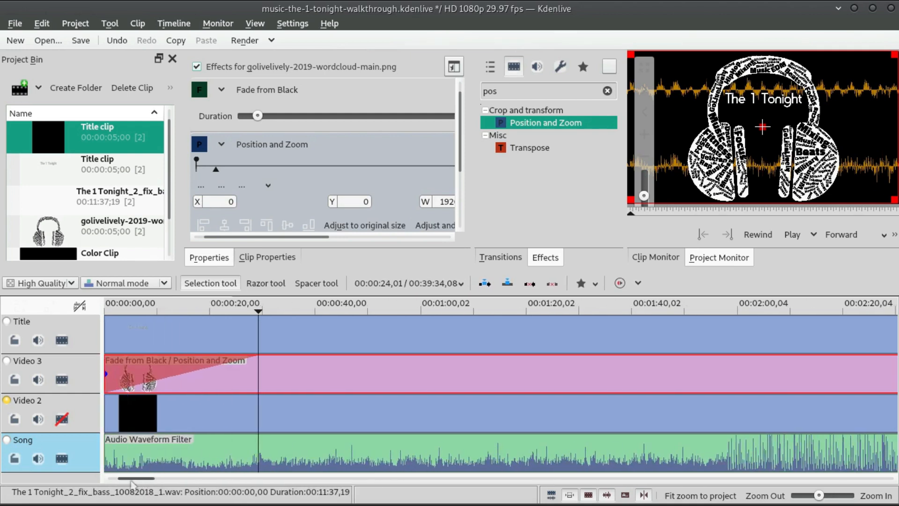
{"action": "left_click", "coordinate": [223, 187]}
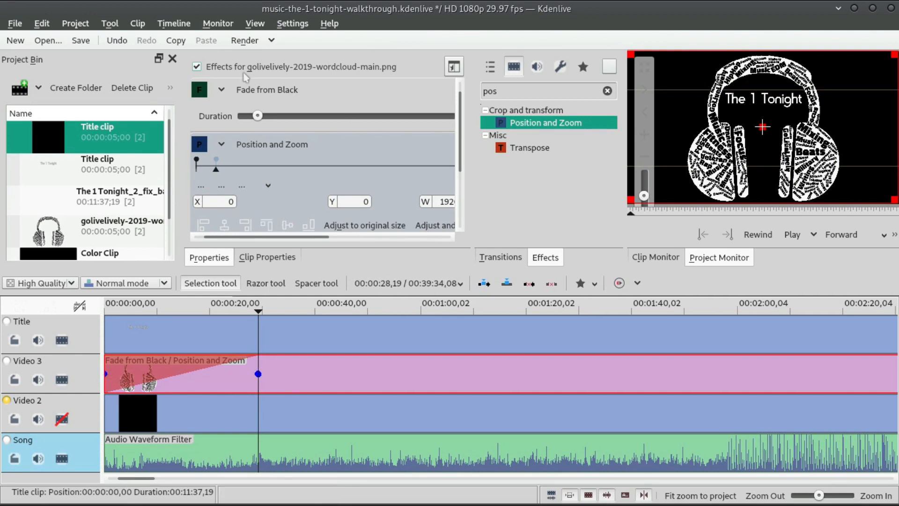
- Remove the Fade from Black effect from the wordcloud image clip
{"action": "left_click_drag", "start_coordinate": [281, 237], "coordinate": [480, 241]}
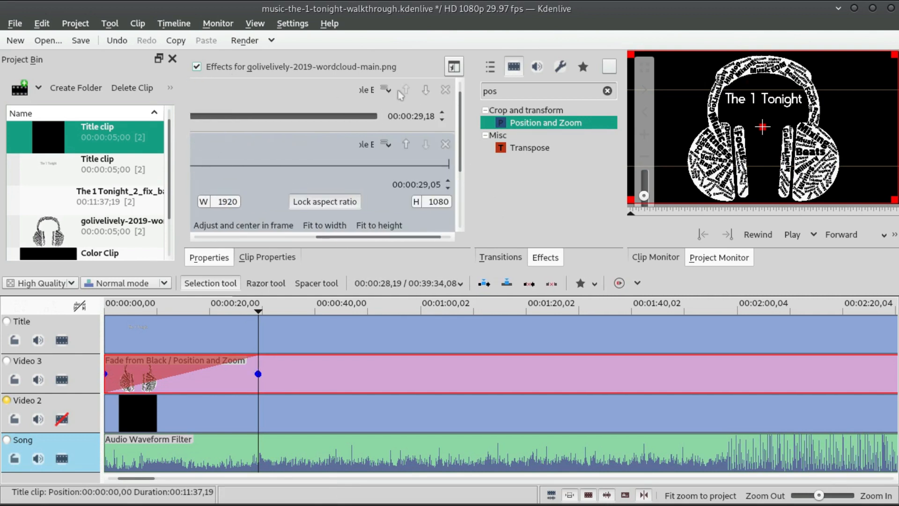
{"action": "left_click", "coordinate": [367, 89]}
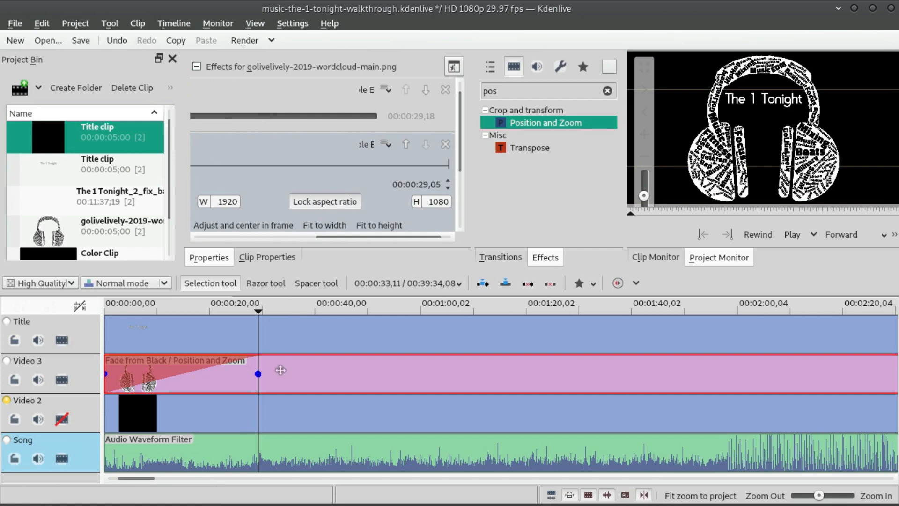
{"action": "mouse_move", "coordinate": [389, 239]}
{"action": "left_mouse_down"}
{"action": "mouse_move", "coordinate": [254, 235]}
{"action": "mouse_move", "coordinate": [372, 237]}
{"action": "left_mouse_up"}
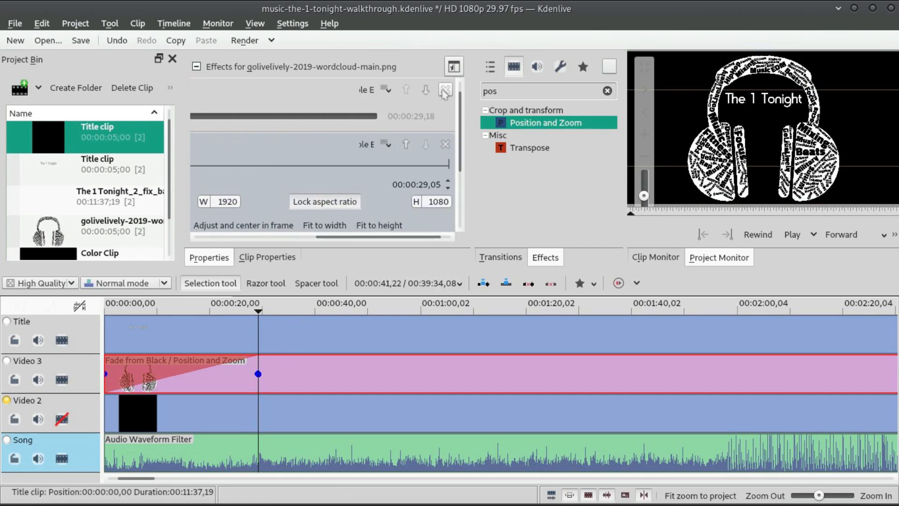
{"action": "mouse_move", "coordinate": [373, 240]}
{"action": "left_mouse_down"}
{"action": "mouse_move", "coordinate": [274, 237]}
{"action": "mouse_move", "coordinate": [374, 232]}
{"action": "left_mouse_up"}
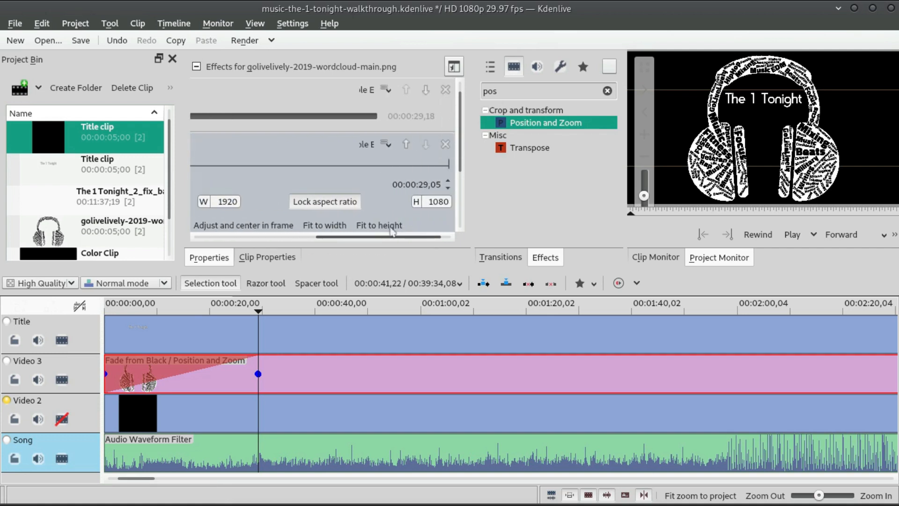
{"action": "left_click", "coordinate": [443, 91]}
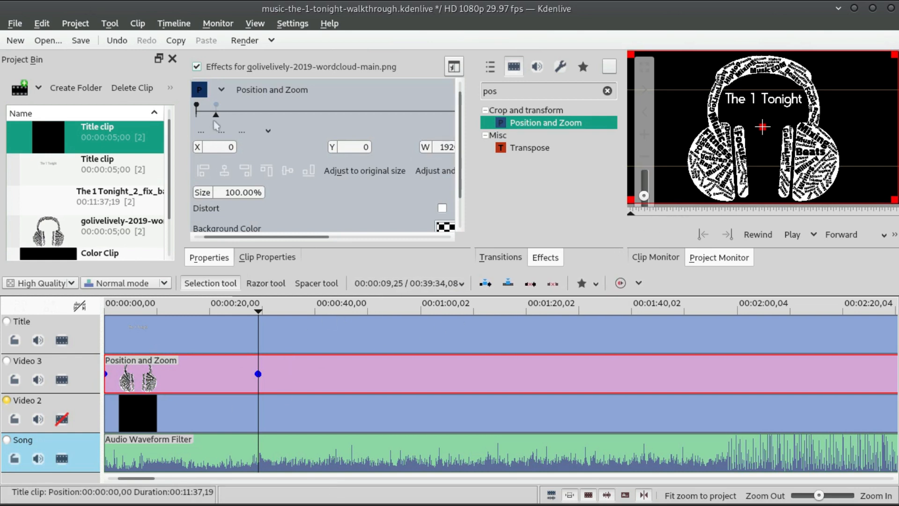
- At the first Position and Zoom keyframe, set the image size to 1% and center it horizontally and vertically
{"action": "left_click", "coordinate": [197, 111]}
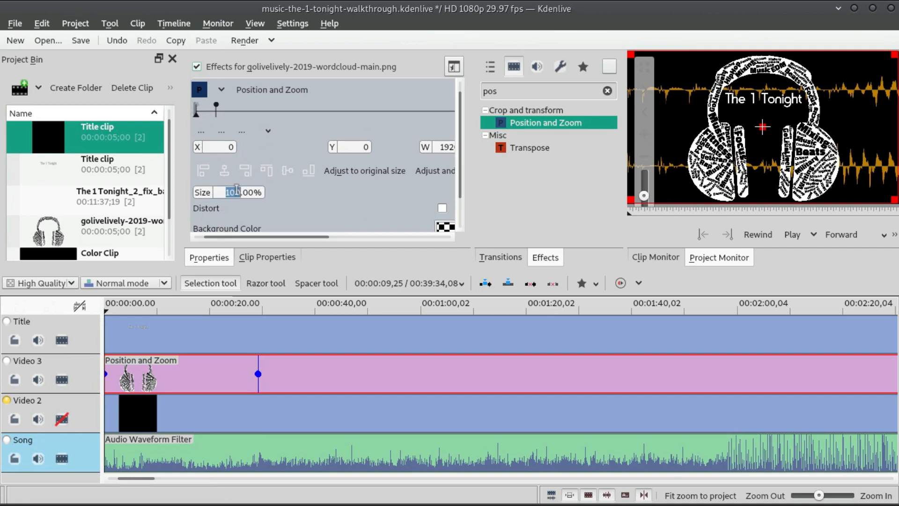
{"action": "type", "text": "1"}
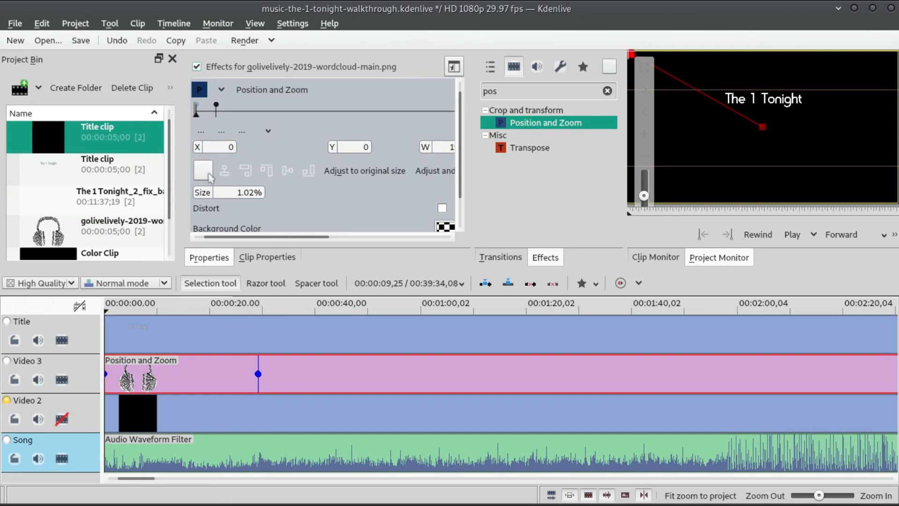
{"action": "left_click", "coordinate": [225, 171]}
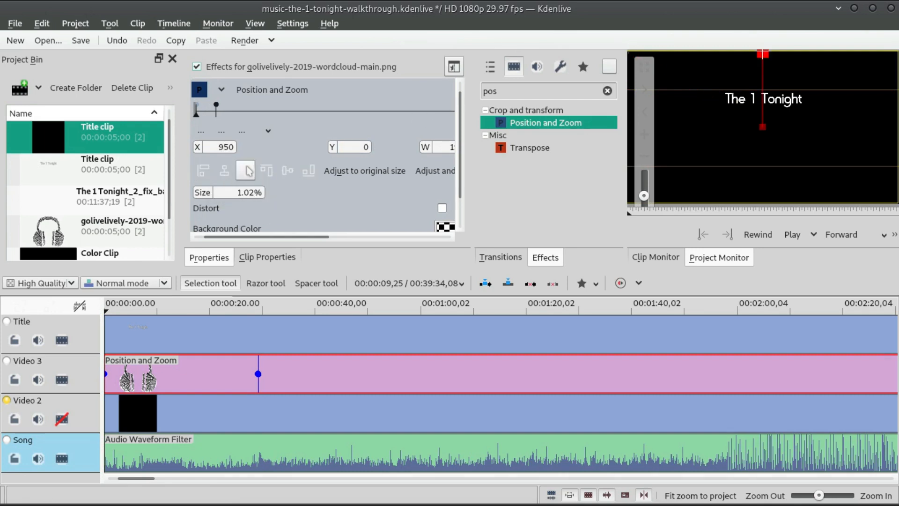
{"action": "left_click", "coordinate": [292, 174]}
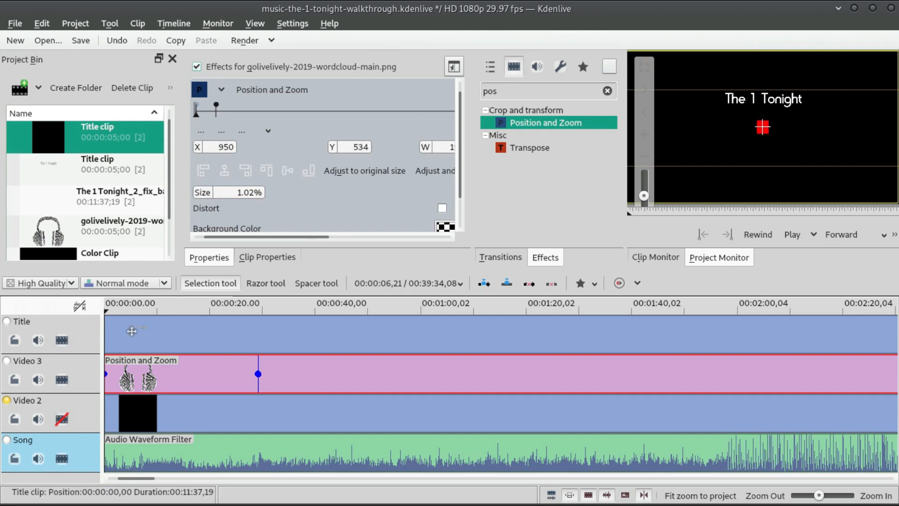
- Play the project from near the start to check the wordcloud's zoom-in, with its clip selected, until just past the second keyframe
{"action": "left_click", "coordinate": [114, 310]}
{"action": "key", "text": "space"}
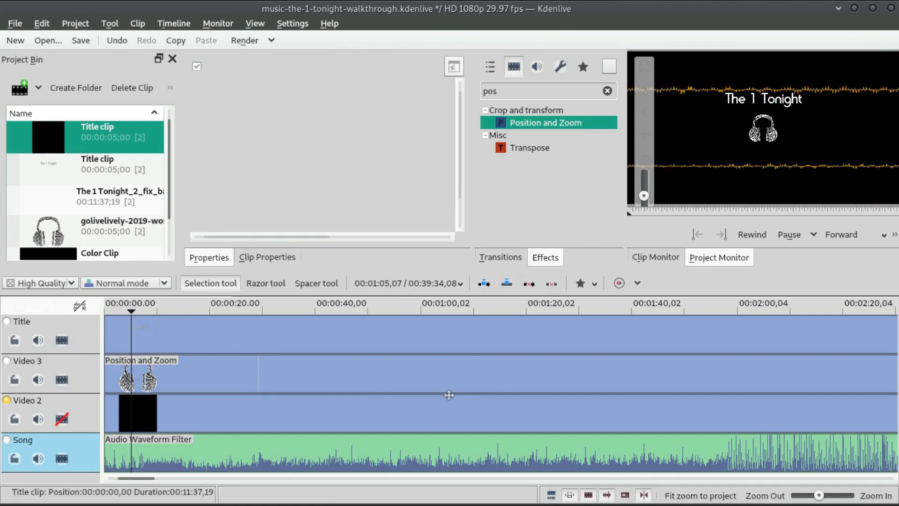
{"action": "left_click", "coordinate": [452, 378]}
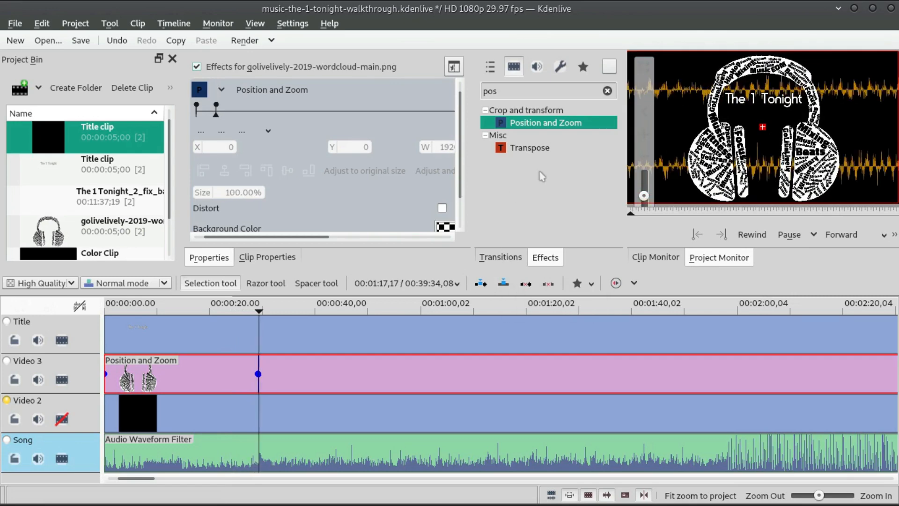
{"action": "key", "text": "space"}
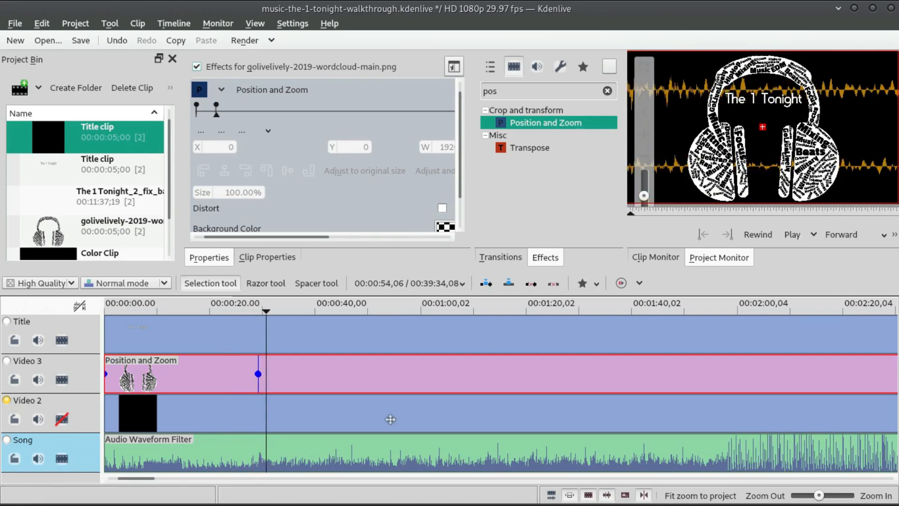
- Add a Position and Zoom keyframe to the wordcloud image at 00:11:04,21, where the song's quieter ending begins
{"action": "left_click_drag", "start_coordinate": [133, 480], "coordinate": [319, 456]}
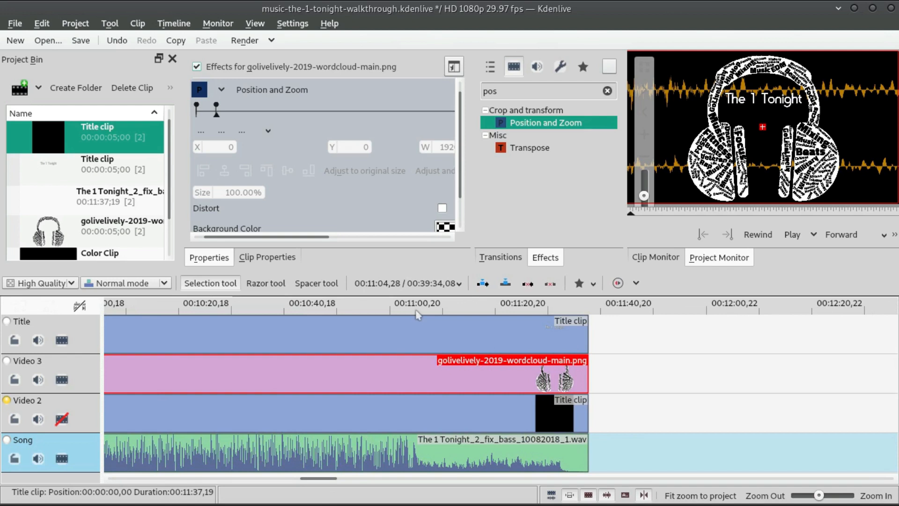
{"action": "left_click_drag", "start_coordinate": [414, 312], "coordinate": [414, 316]}
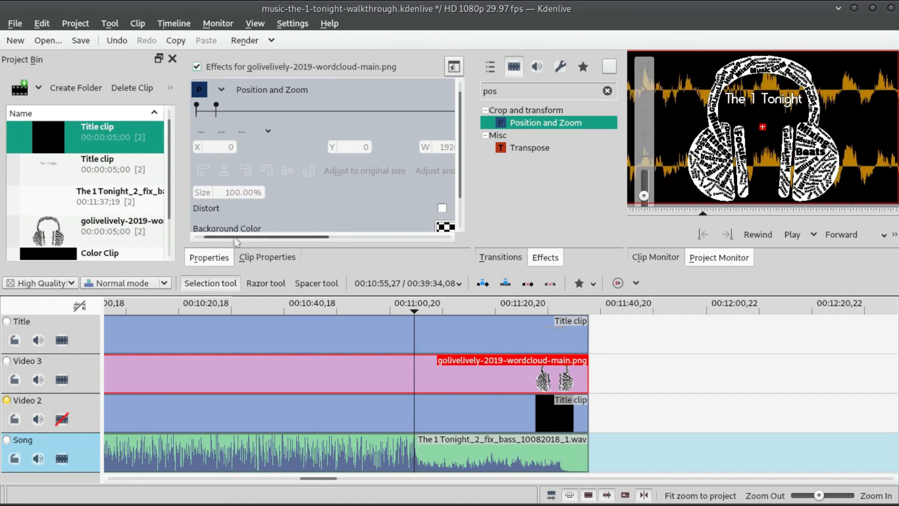
{"action": "left_click_drag", "start_coordinate": [231, 237], "coordinate": [344, 237]}
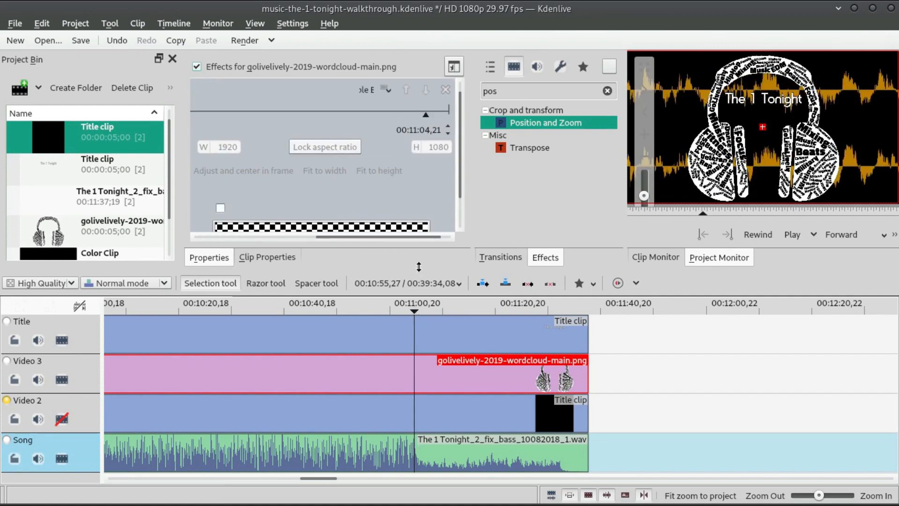
{"action": "left_click_drag", "start_coordinate": [419, 238], "coordinate": [307, 237]}
{"action": "left_click", "coordinate": [221, 130]}
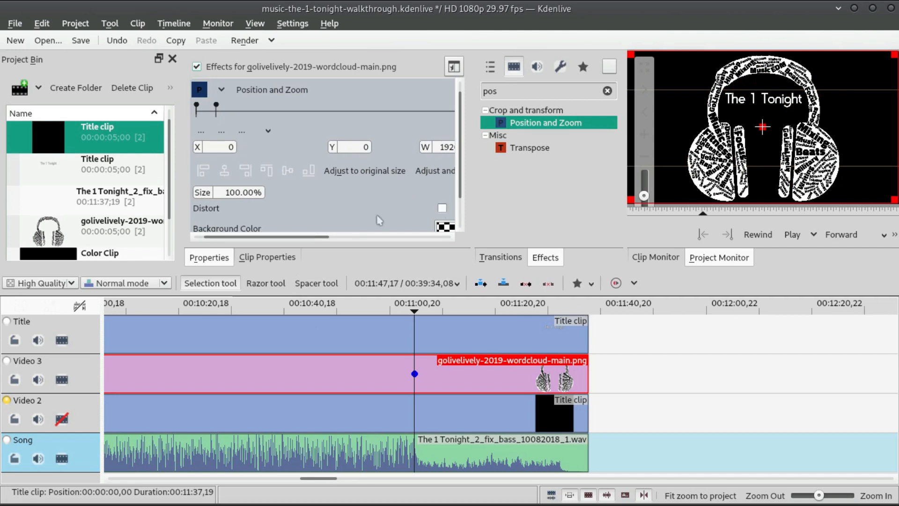
- Add a Position and Zoom keyframe at 00:11:37,18 to the wordcloud image, set its size to 1%, and center it horizontally and vertically
{"action": "left_click_drag", "start_coordinate": [323, 237], "coordinate": [434, 237]}
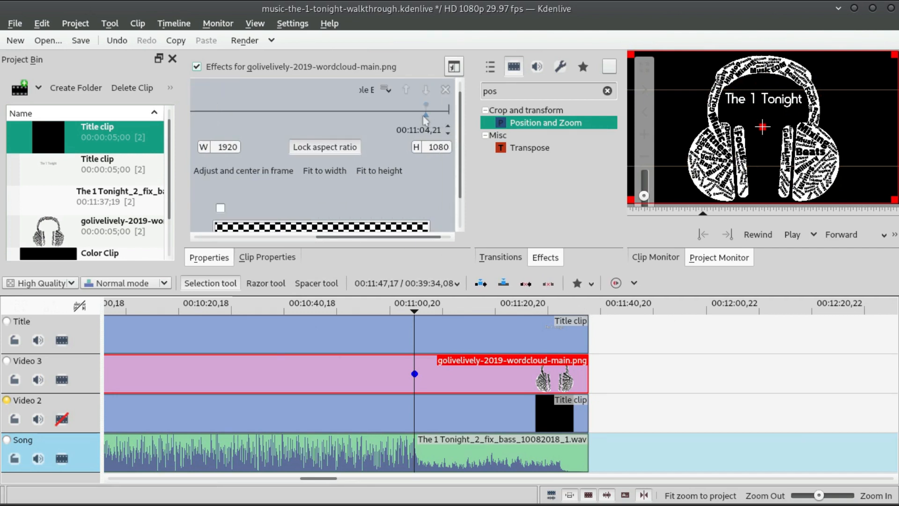
{"action": "left_click_drag", "start_coordinate": [425, 118], "coordinate": [454, 120]}
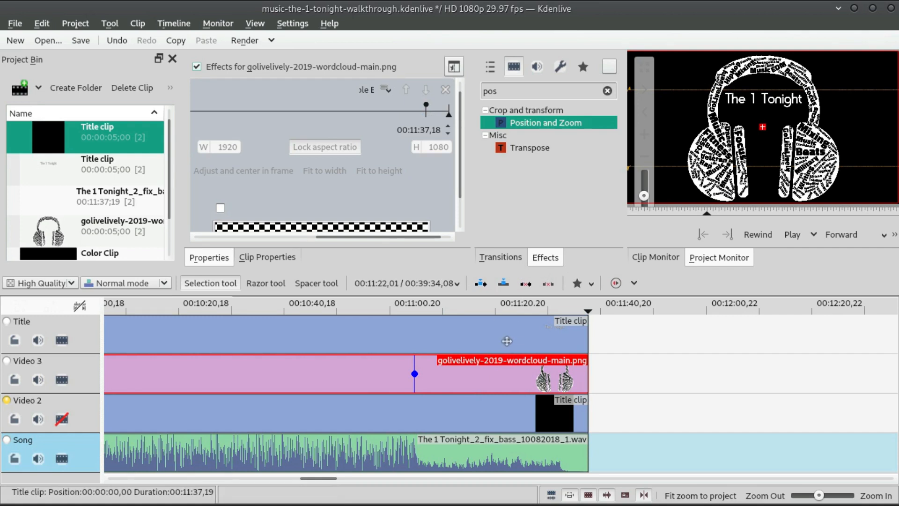
{"action": "left_click_drag", "start_coordinate": [385, 237], "coordinate": [255, 241]}
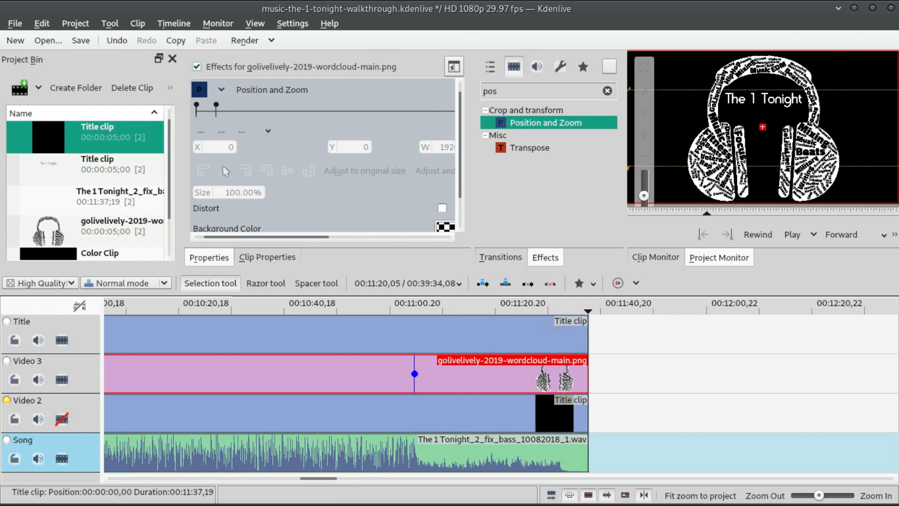
{"action": "left_click", "coordinate": [220, 132]}
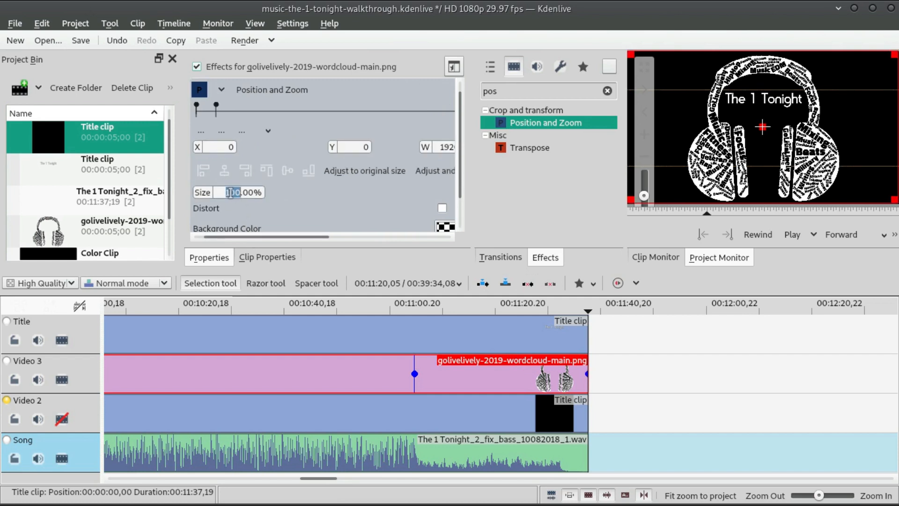
{"action": "type", "text": "1"}
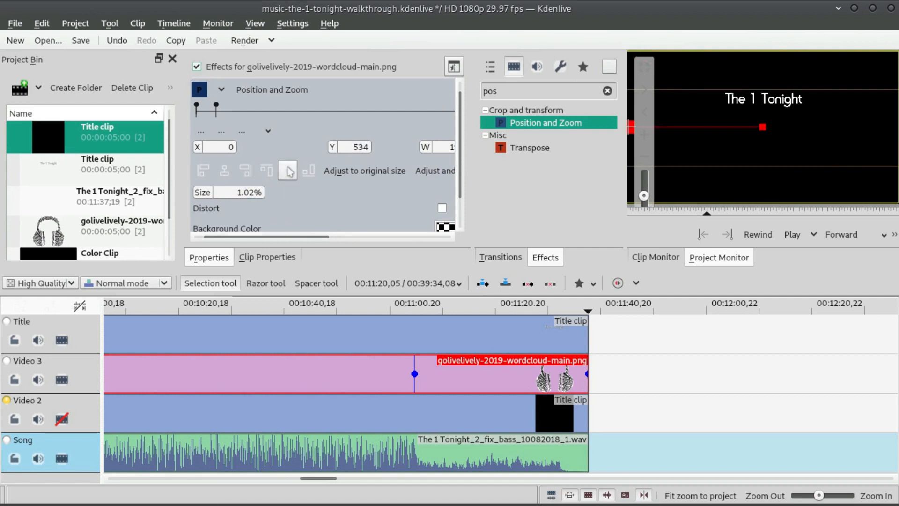
{"action": "left_click", "coordinate": [224, 171]}
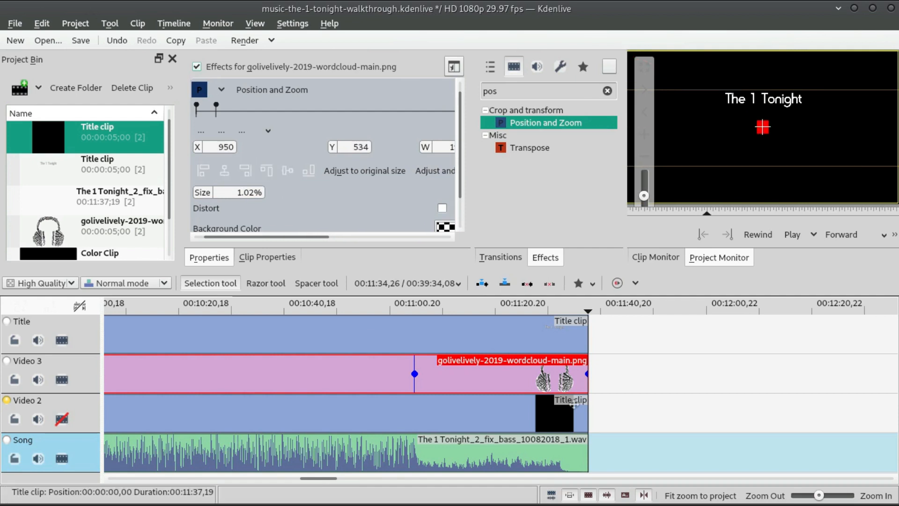
- Play the wordcloud's zoom-out from just before the 00:11:04,21 keyframe, and add the Fade to Black effect to the wordcloud image clip
{"action": "left_click", "coordinate": [413, 311]}
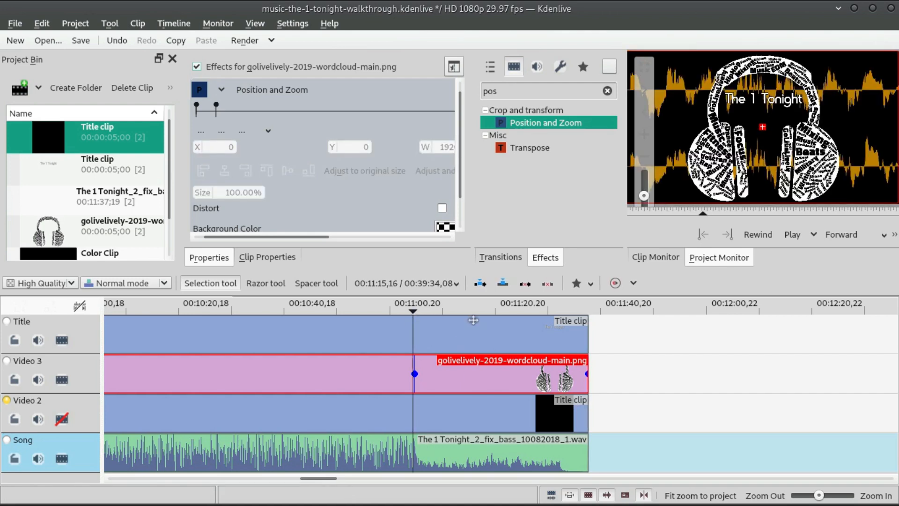
{"action": "key", "text": "space"}
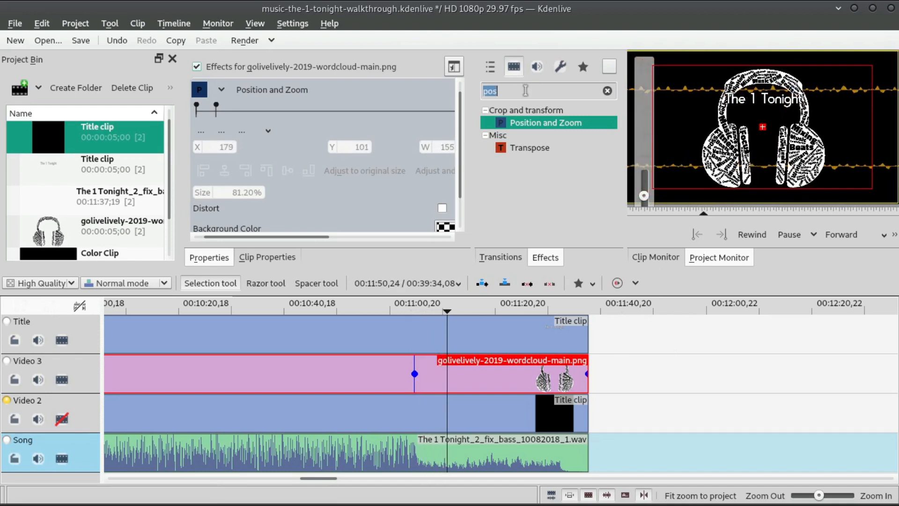
{"action": "type", "text": "fade"}
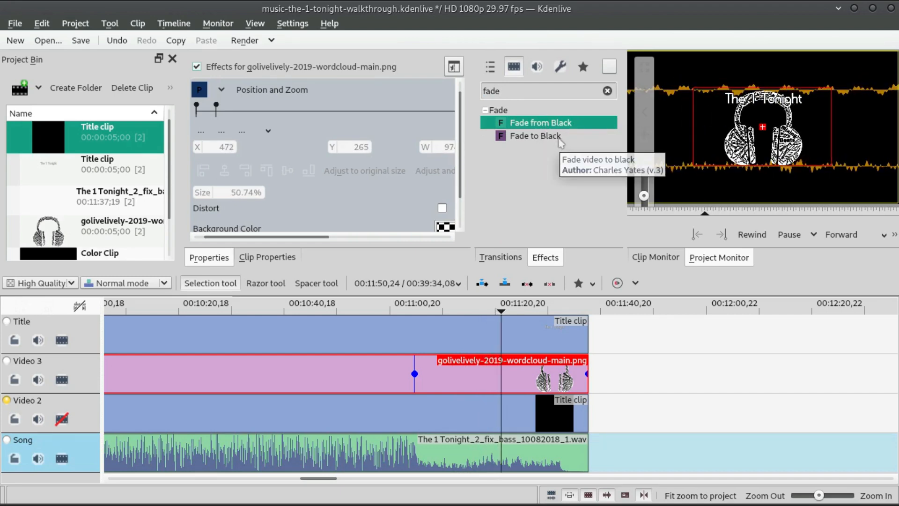
{"action": "left_click_drag", "start_coordinate": [560, 141], "coordinate": [370, 377]}
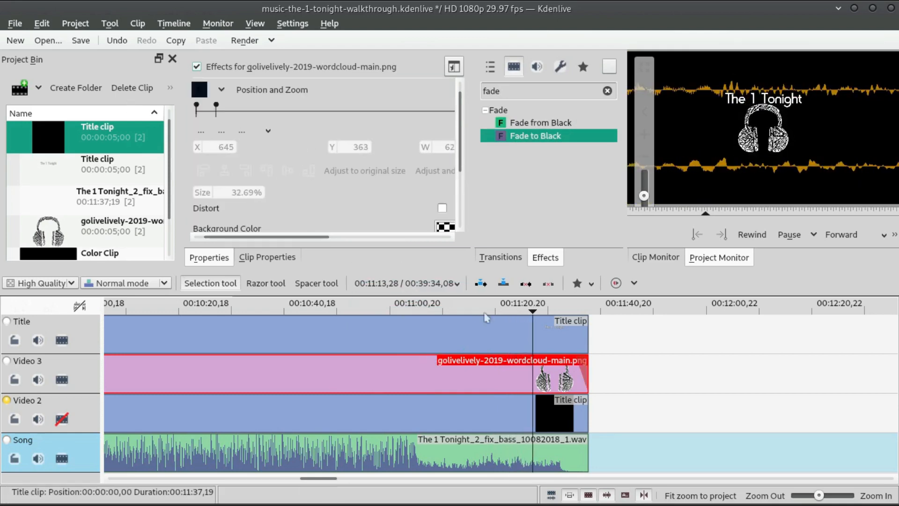
{"action": "key", "text": "space"}
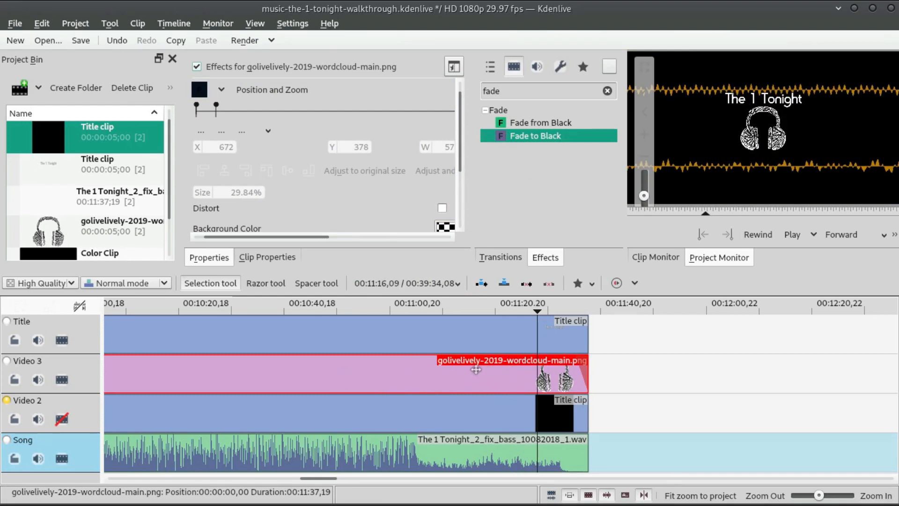
- Lengthen the wordcloud's Fade to Black so the fade begins at about the 00:11:04,21 Position and Zoom keyframe
{"action": "left_click", "coordinate": [364, 89]}
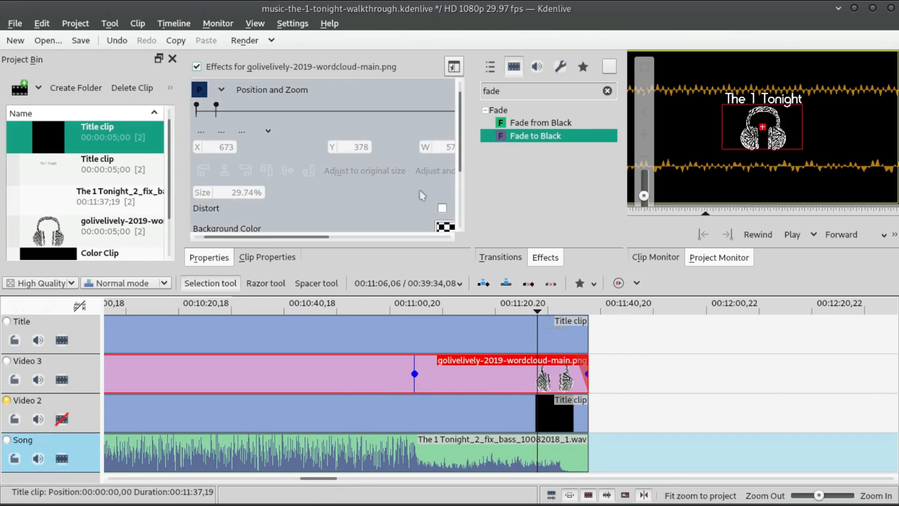
{"action": "left_click", "coordinate": [384, 236]}
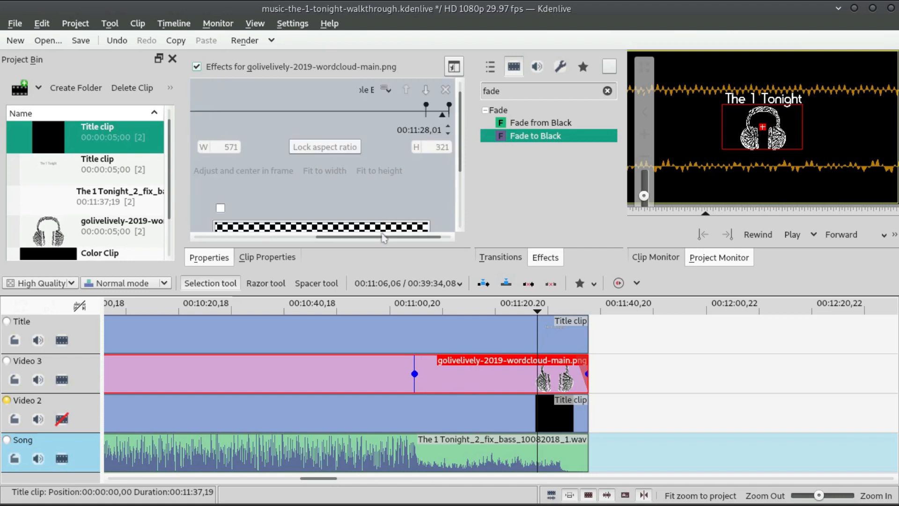
{"action": "left_click", "coordinate": [425, 107]}
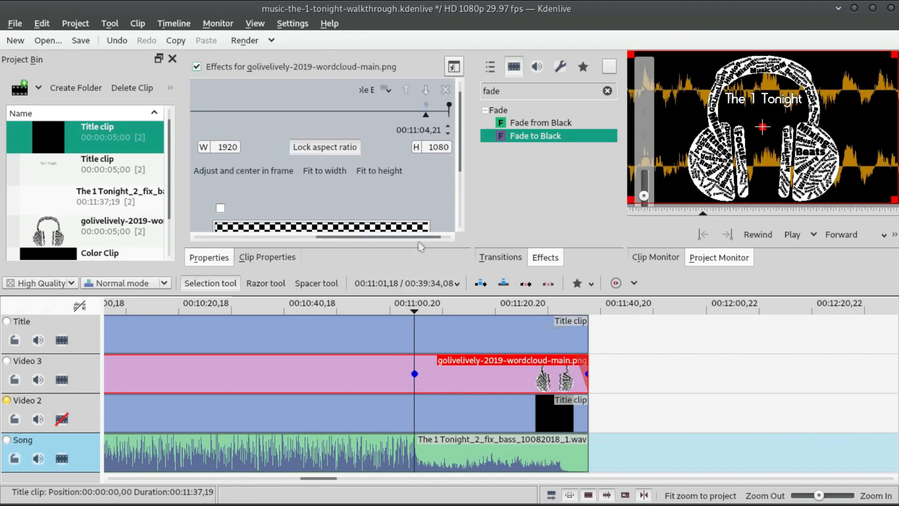
{"action": "left_click_drag", "start_coordinate": [424, 240], "coordinate": [279, 233]}
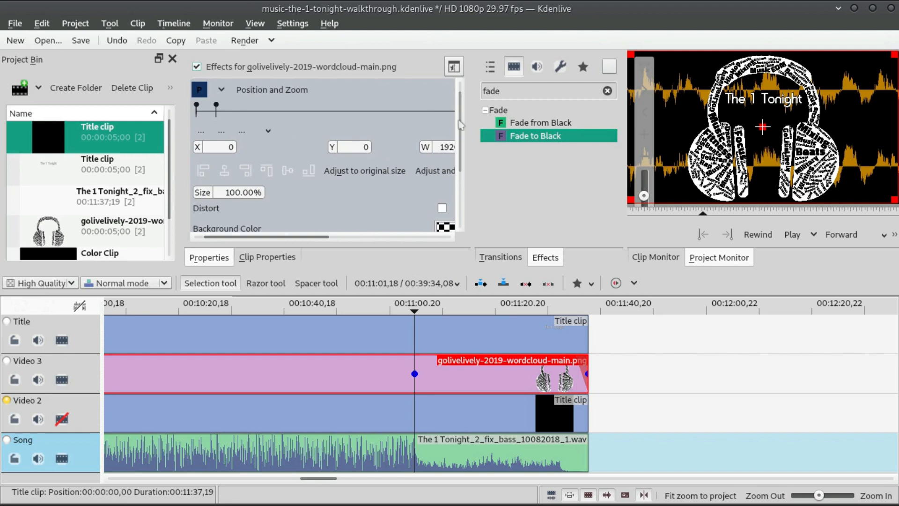
{"action": "left_click_drag", "start_coordinate": [460, 124], "coordinate": [456, 194]}
{"action": "left_click", "coordinate": [403, 199]}
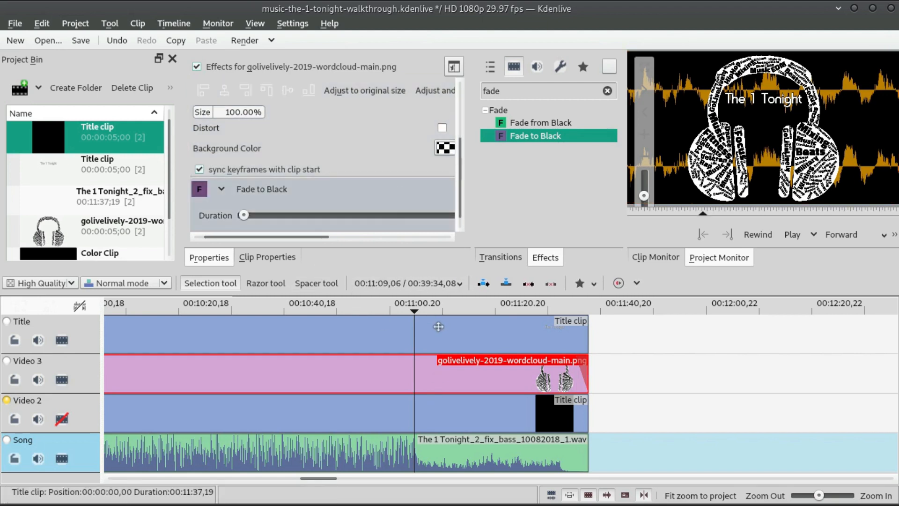
{"action": "scroll", "coordinate": [477, 378], "scroll_direction": "up", "scroll_amount": 2}
{"action": "scroll", "coordinate": [461, 367], "scroll_direction": "down", "scroll_amount": 1}
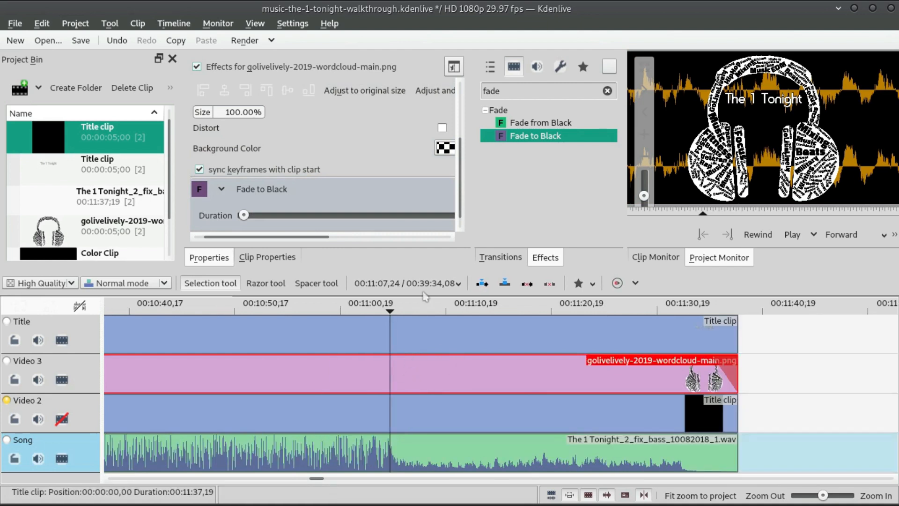
{"action": "left_click_drag", "start_coordinate": [245, 216], "coordinate": [261, 217]}
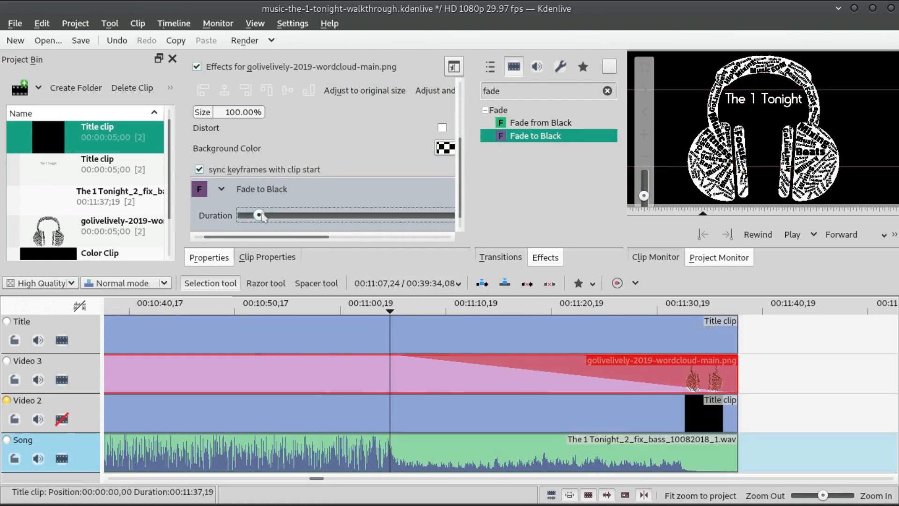
{"action": "scroll", "coordinate": [391, 374], "scroll_direction": "up", "scroll_amount": 2}
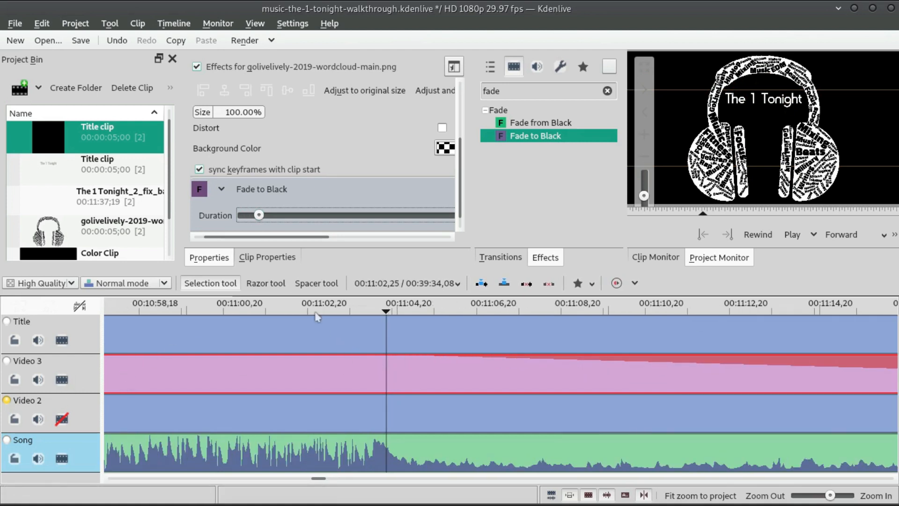
{"action": "scroll", "coordinate": [292, 445], "scroll_direction": "down", "scroll_amount": 2}
{"action": "scroll", "coordinate": [292, 446], "scroll_direction": "down", "scroll_amount": 1}
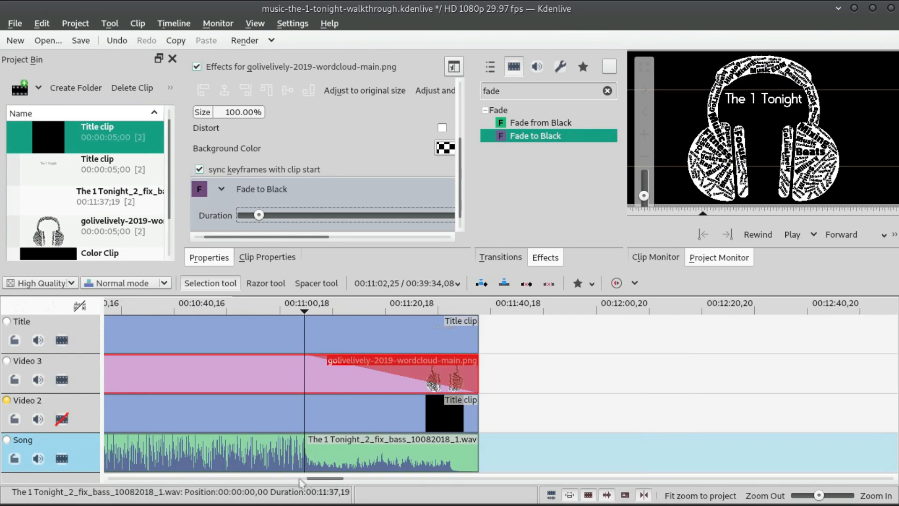
- Copy the wordcloud image's Position and Zoom and Fade to Black effects onto the clip on the Title track
{"action": "left_click_drag", "start_coordinate": [315, 478], "coordinate": [108, 478]}
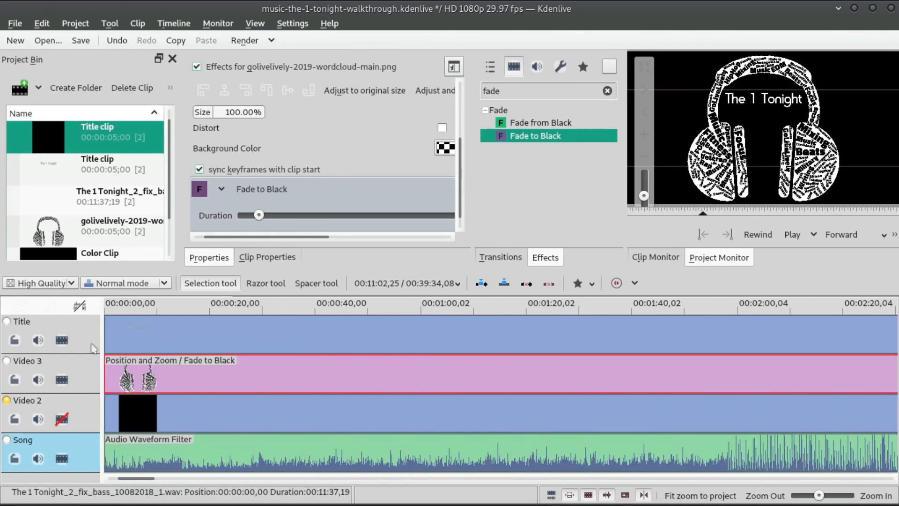
{"action": "scroll", "coordinate": [131, 345], "scroll_direction": "down", "scroll_amount": 3}
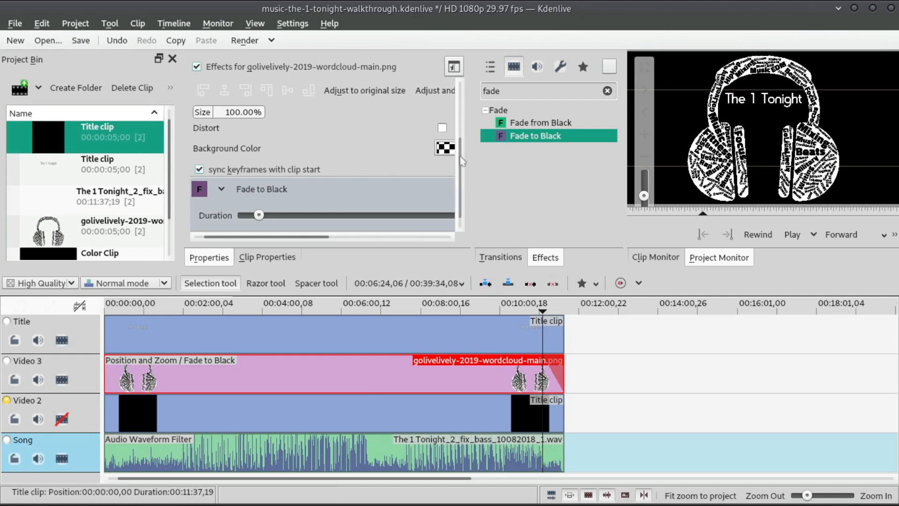
{"action": "left_click_drag", "start_coordinate": [462, 161], "coordinate": [462, 85]}
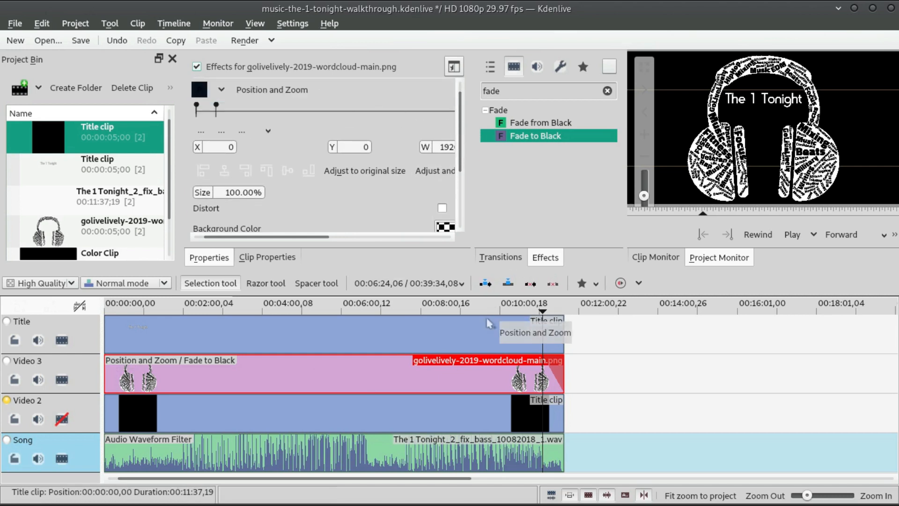
{"action": "left_click", "coordinate": [344, 335]}
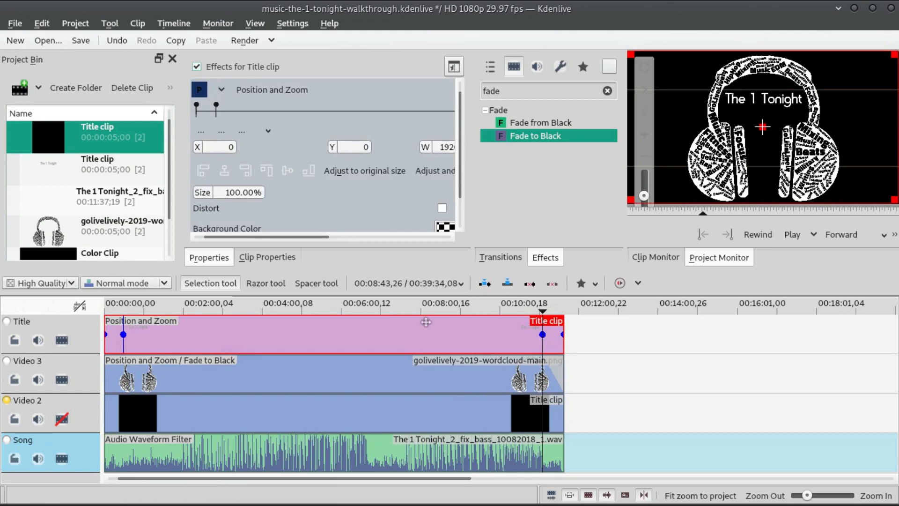
{"action": "left_click", "coordinate": [367, 375]}
{"action": "left_click_drag", "start_coordinate": [460, 109], "coordinate": [466, 187]}
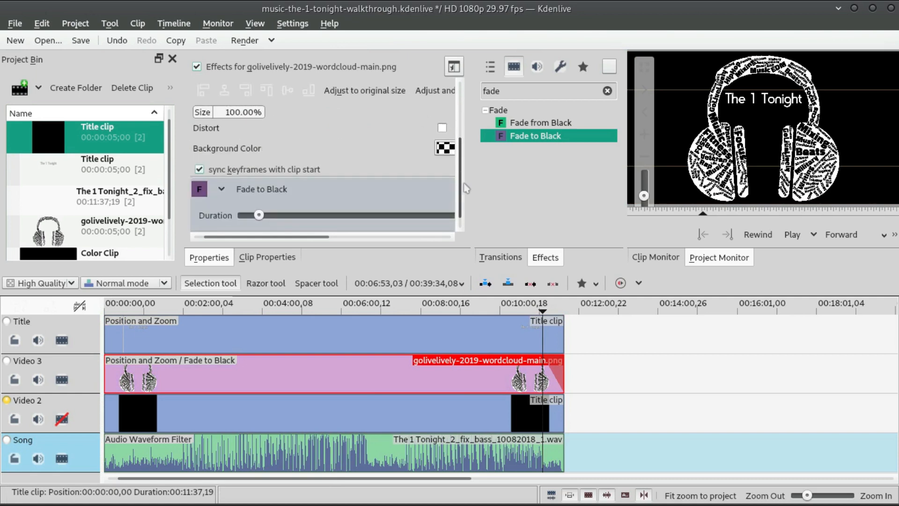
{"action": "left_click_drag", "start_coordinate": [385, 198], "coordinate": [424, 333]}
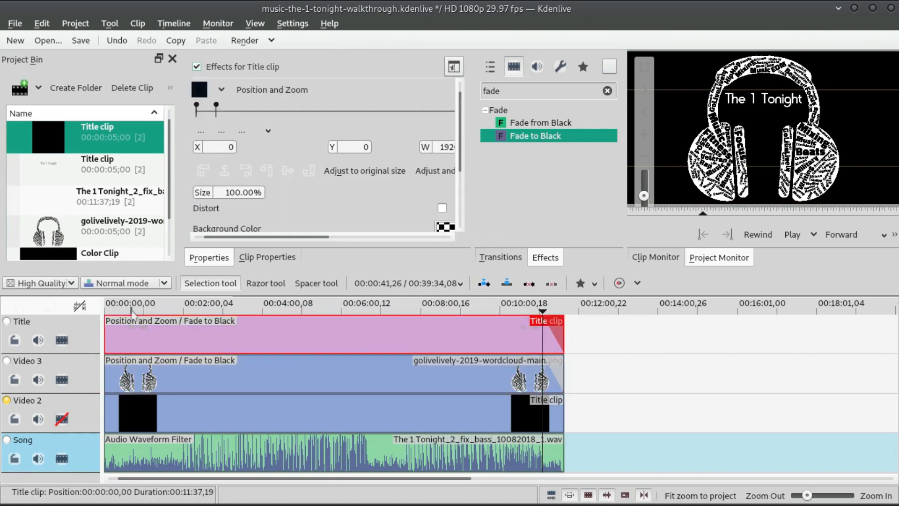
- Play the project from near the start to check the title and wordcloud zooming in together
{"action": "left_click", "coordinate": [114, 309]}
{"action": "key", "text": "space"}
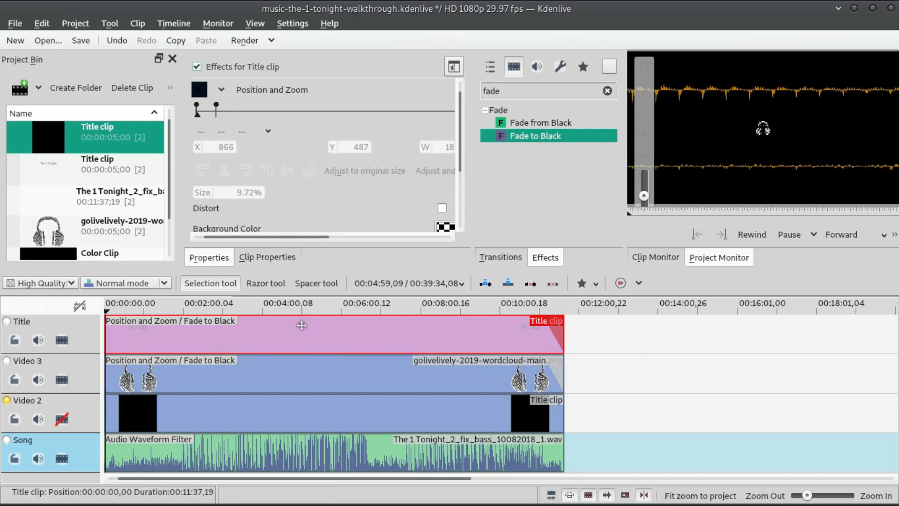
{"action": "left_click", "coordinate": [545, 352]}
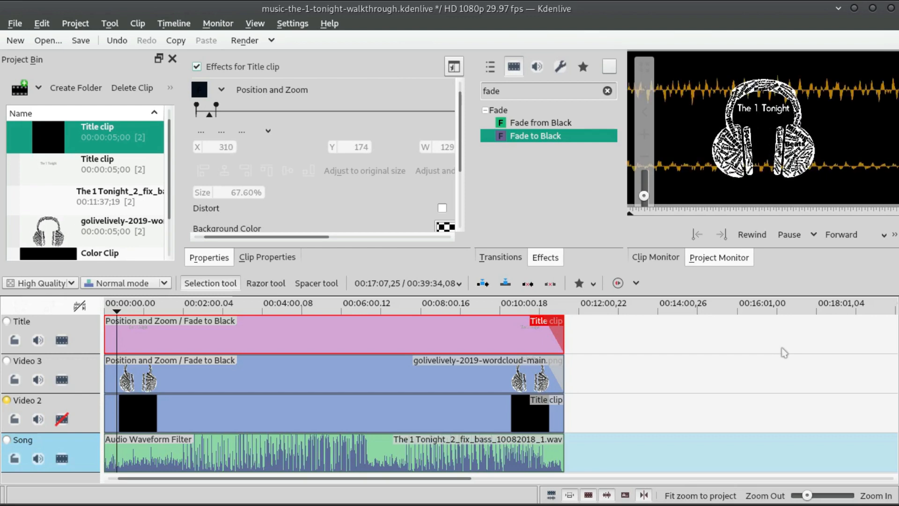
- Show the video of the Video 2 track and copy the wordcloud's Position and Zoom effect onto its black title clip
{"action": "left_click", "coordinate": [54, 427]}
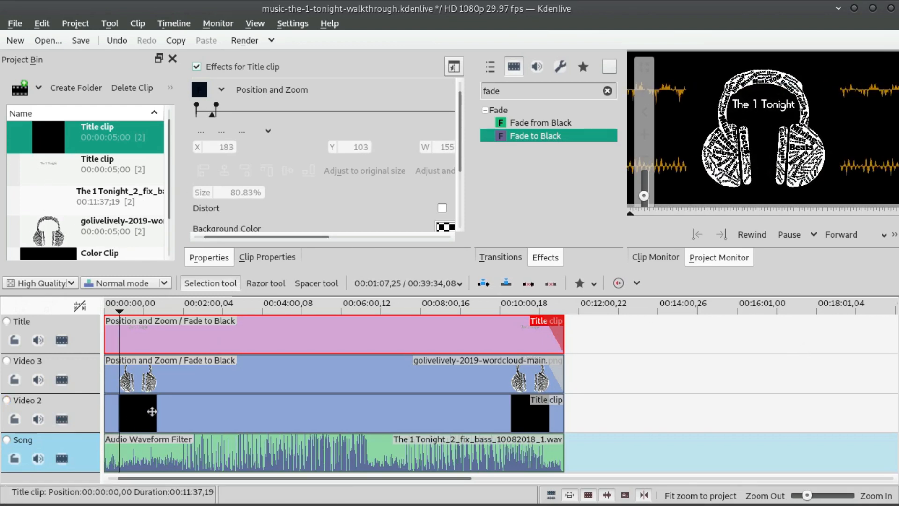
{"action": "left_click", "coordinate": [166, 378]}
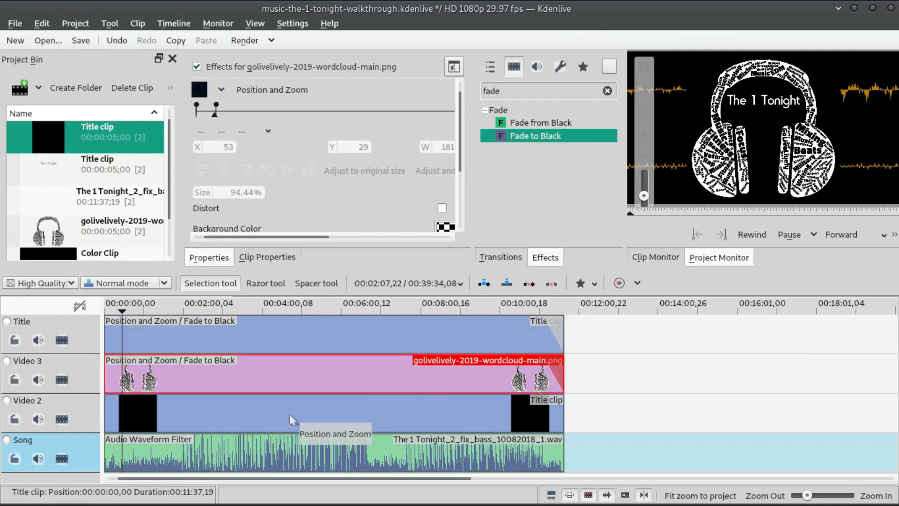
{"action": "left_click", "coordinate": [206, 410]}
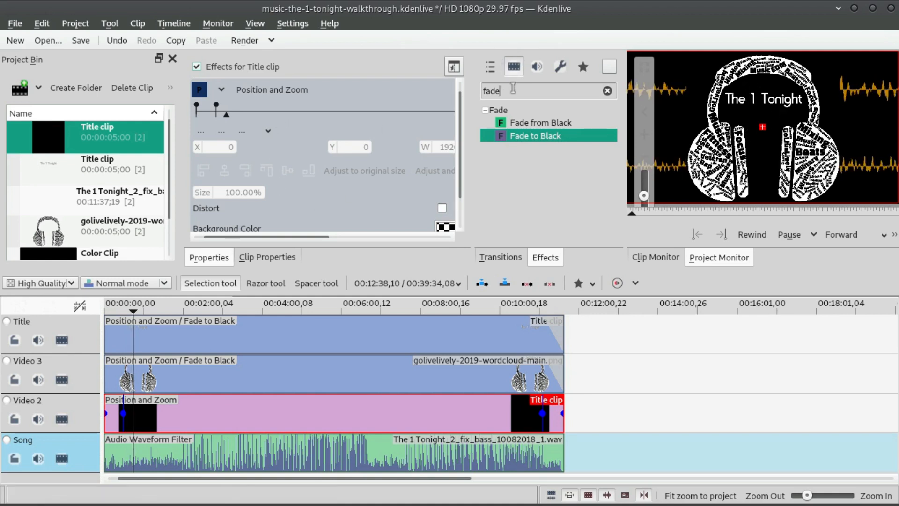
- Add the Wave effect to the wordcloud image clip, try an amplitude of 82, and set the amplitude to 0
{"action": "type", "text": "wave"}
{"action": "left_click_drag", "start_coordinate": [529, 152], "coordinate": [356, 382]}
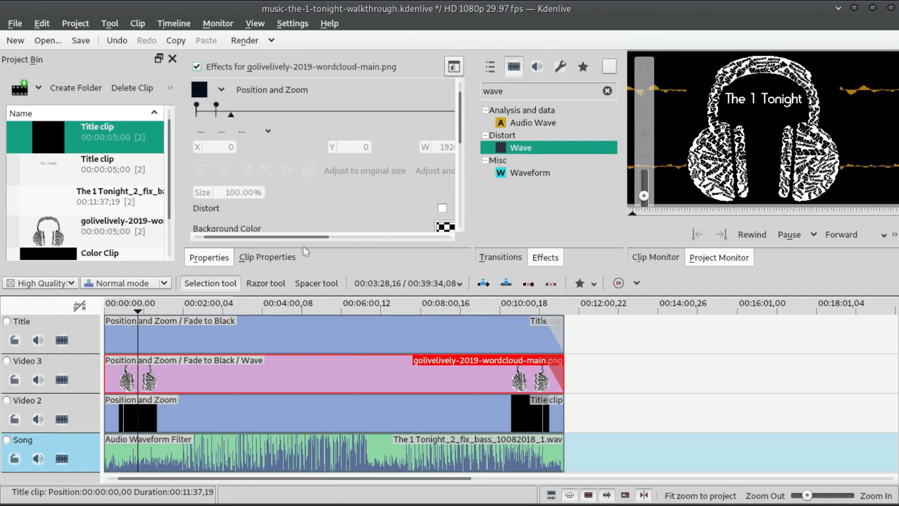
{"action": "left_click", "coordinate": [221, 90]}
{"action": "left_click", "coordinate": [222, 118]}
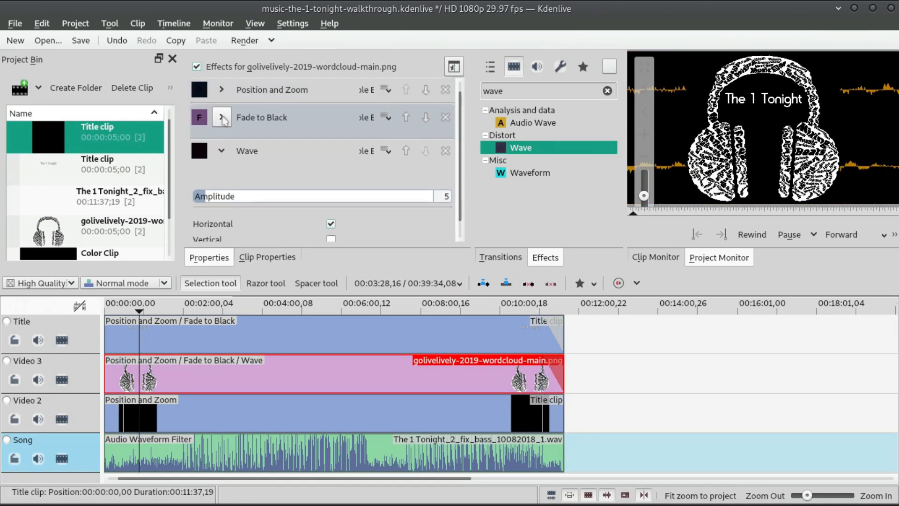
{"action": "left_click", "coordinate": [397, 186]}
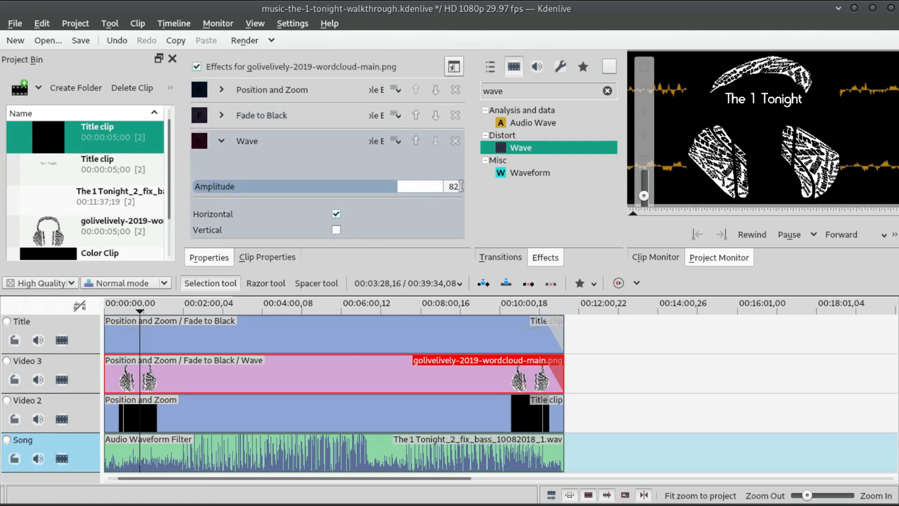
{"action": "left_click_drag", "start_coordinate": [411, 185], "coordinate": [196, 186]}
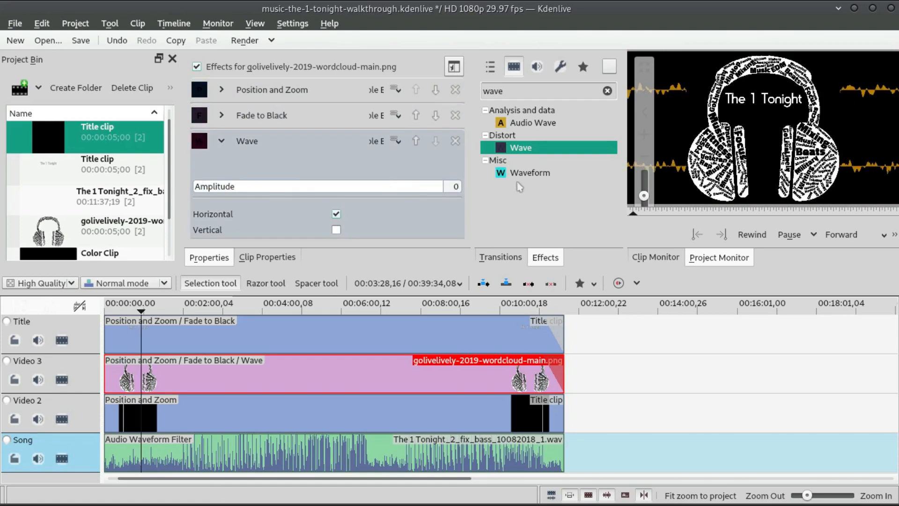
- Set the Wave effect's amplitude to 1 on the wordcloud image and preview the composition in full screen
{"action": "scroll", "coordinate": [460, 184], "scroll_direction": "up", "scroll_amount": 1}
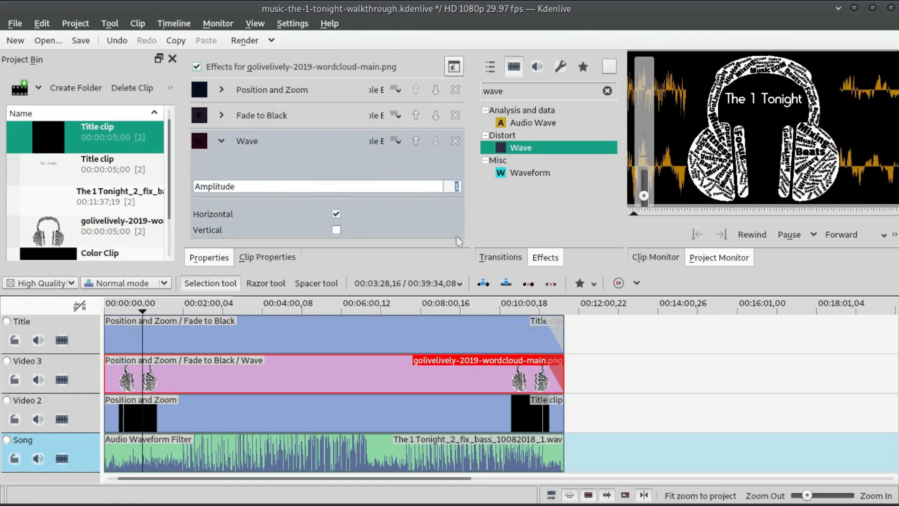
{"action": "double_click", "coordinate": [640, 68]}
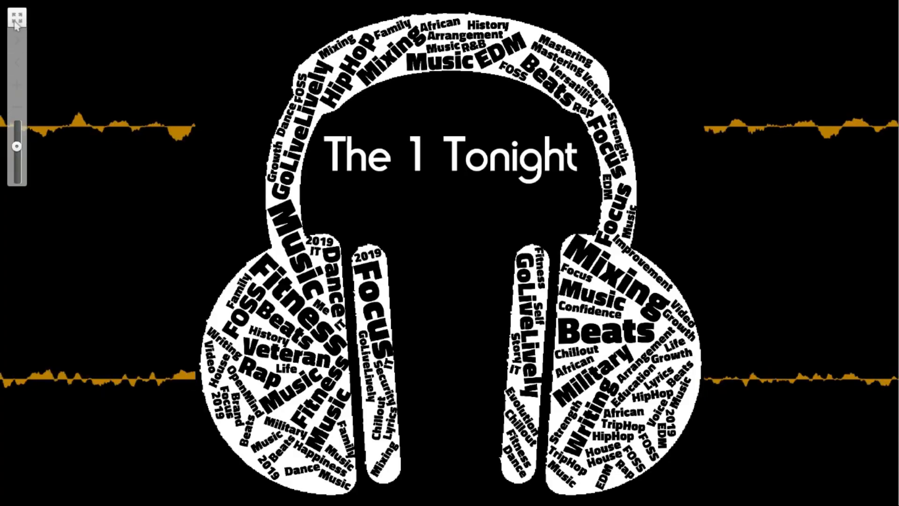
{"action": "key", "text": "Escape"}
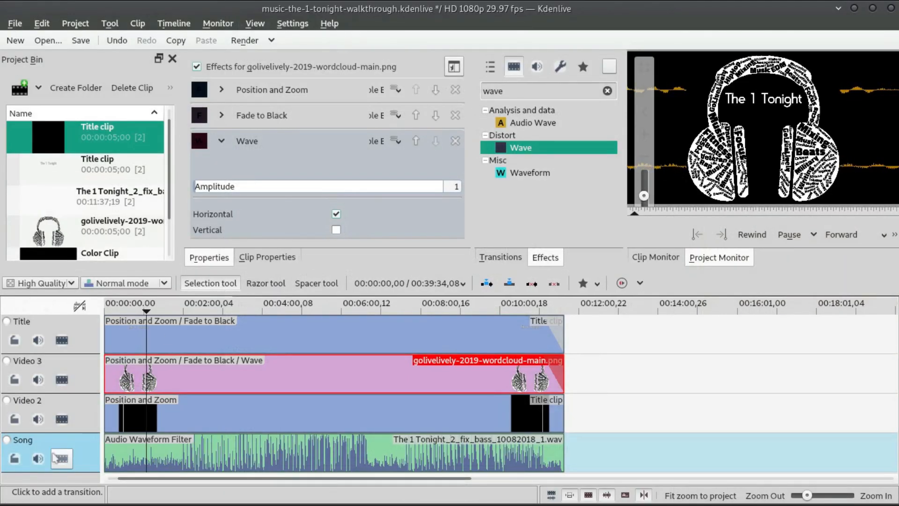
- Hide the Song track's video and preview the wordcloud without the waveform in full screen
{"action": "left_click", "coordinate": [62, 458]}
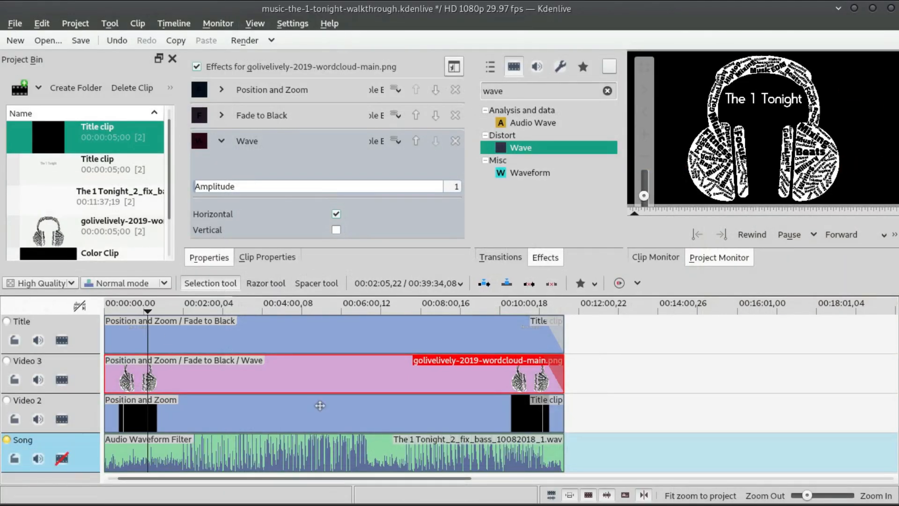
{"action": "left_click", "coordinate": [645, 68]}
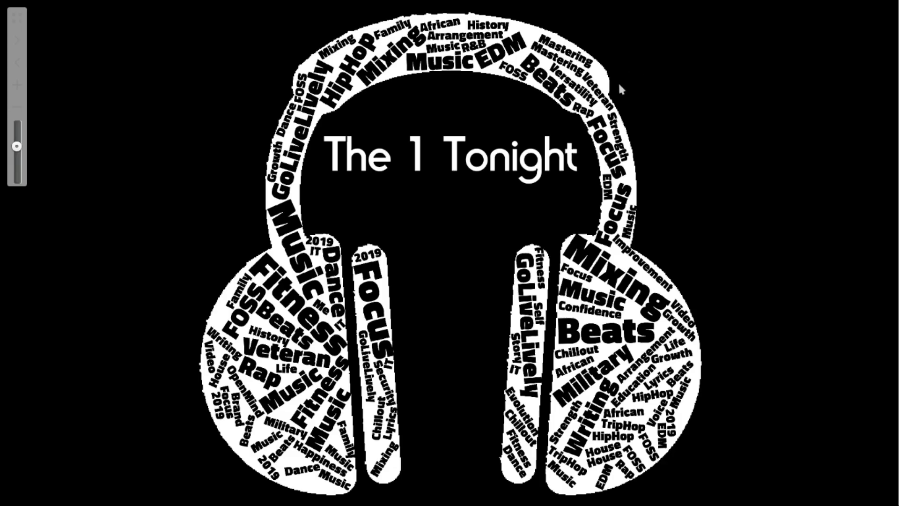
{"action": "left_click", "coordinate": [19, 19]}
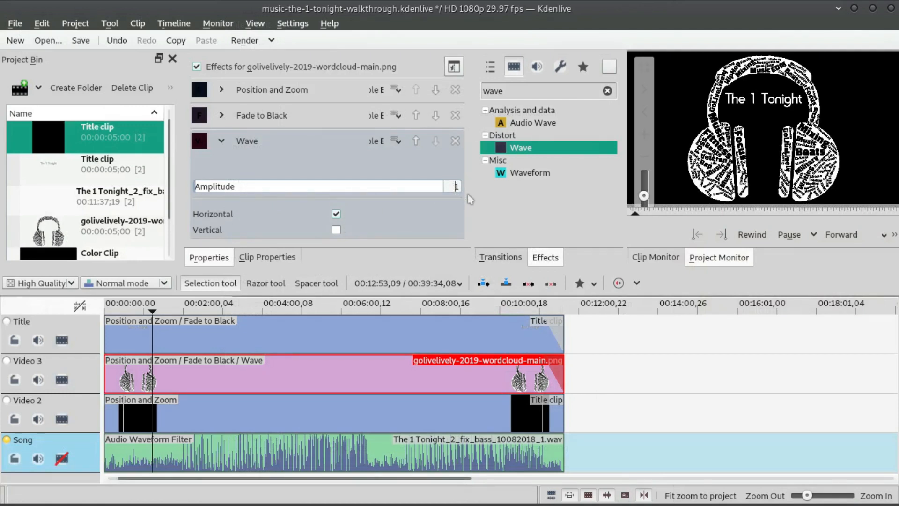
- Enable the vertical direction of the Wave effect, set its amplitude to 2, and preview the wordcloud in full screen
{"action": "left_click", "coordinate": [335, 229]}
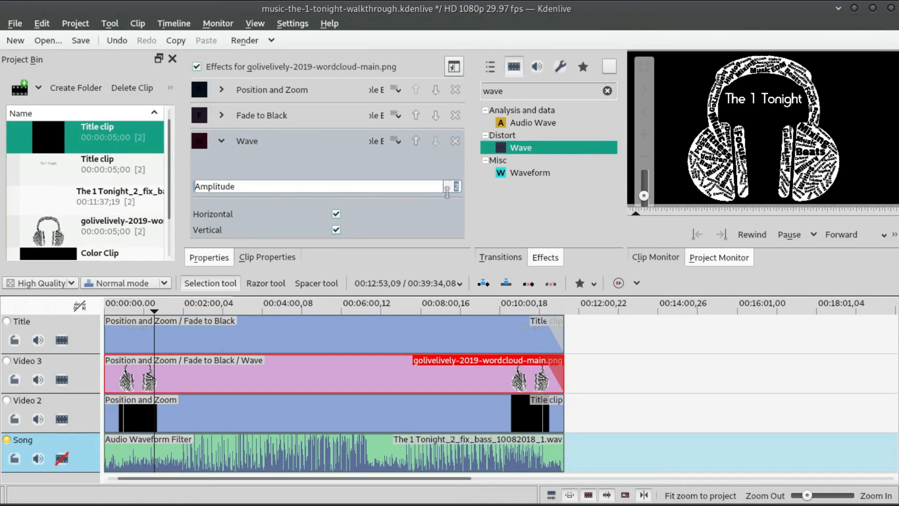
{"action": "left_click", "coordinate": [641, 59]}
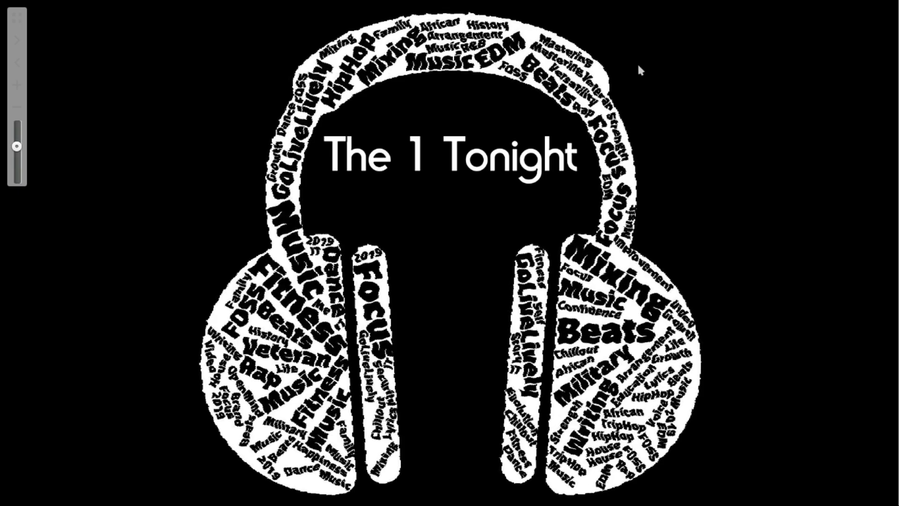
{"action": "key", "text": "Escape"}
- Try a Wave amplitude of 1 in a full-screen preview and set the amplitude back to 2
{"action": "scroll", "coordinate": [456, 186], "scroll_direction": "down", "scroll_amount": 1}
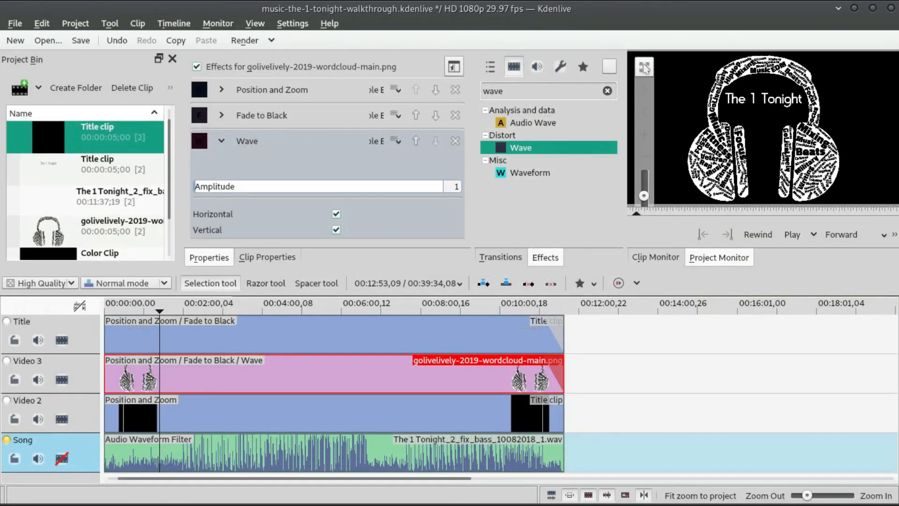
{"action": "left_click", "coordinate": [645, 68]}
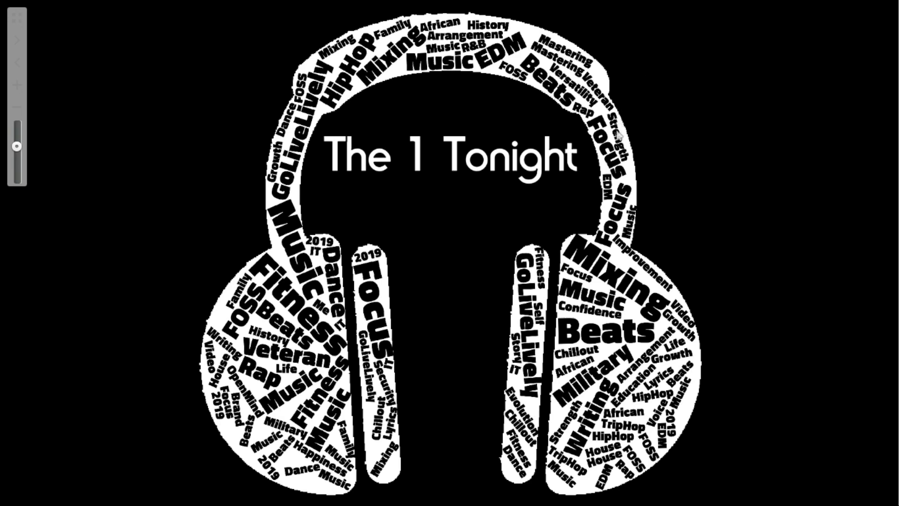
{"action": "key", "text": "Escape"}
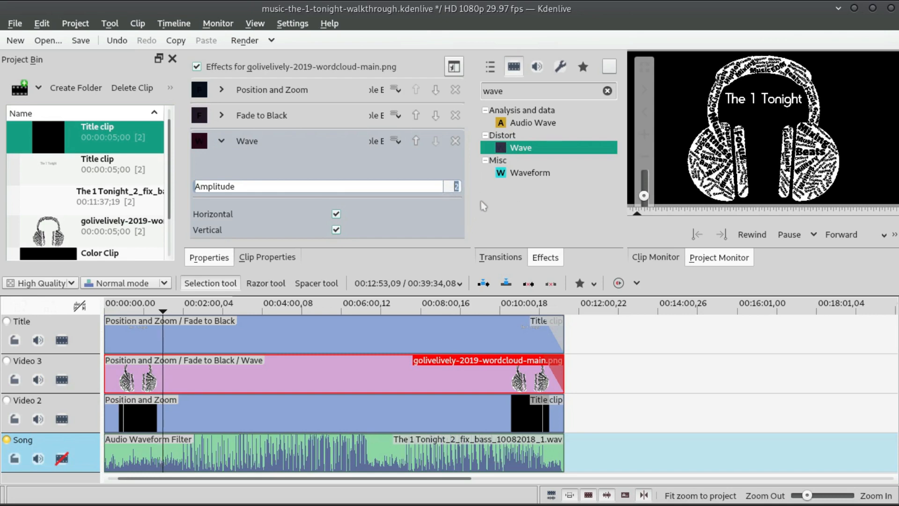
- Play the project in full screen to check the wave distortion, and show the Song track's video again
{"action": "left_click", "coordinate": [645, 89]}
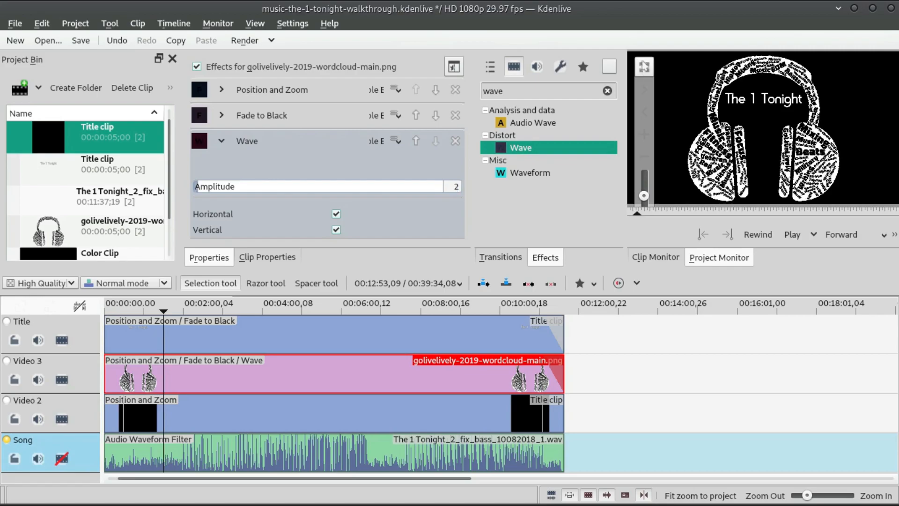
{"action": "left_click", "coordinate": [644, 66]}
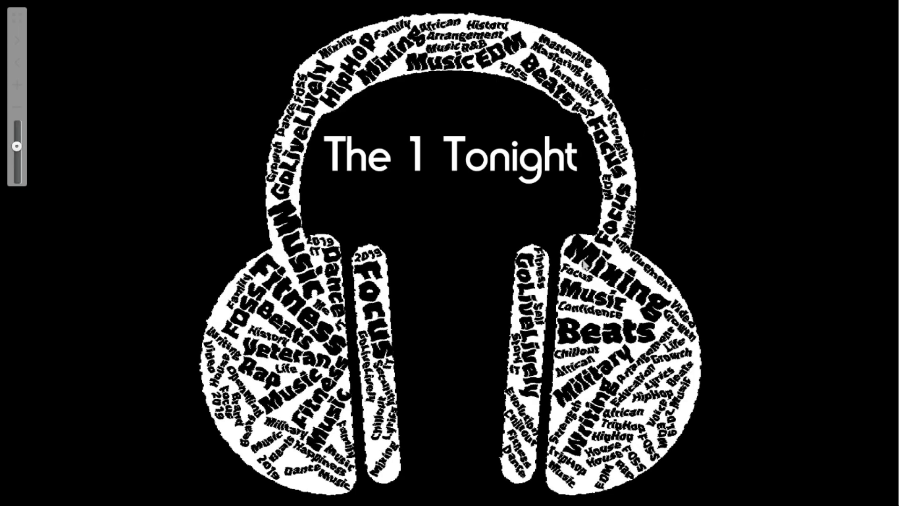
{"action": "right_click", "coordinate": [405, 298]}
{"action": "mouse_move", "coordinate": [416, 309]}
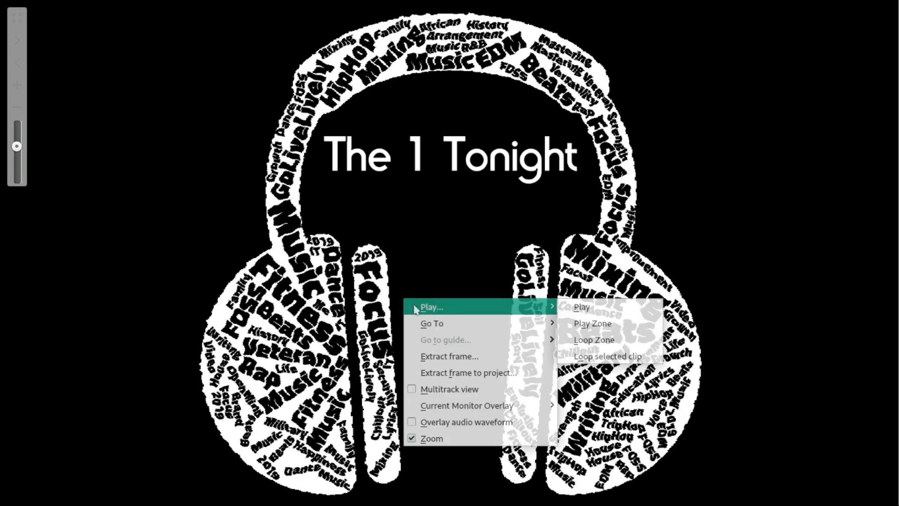
{"action": "left_click", "coordinate": [578, 310]}
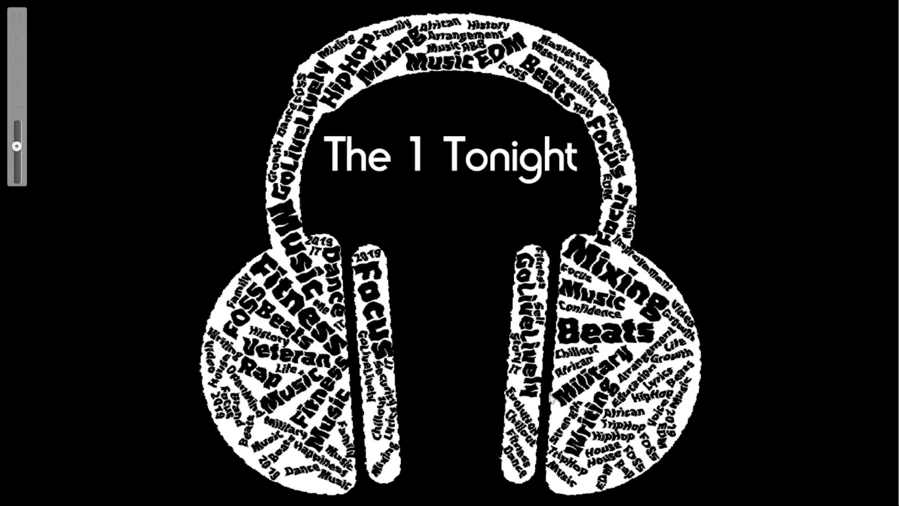
{"action": "double_click", "coordinate": [549, 396]}
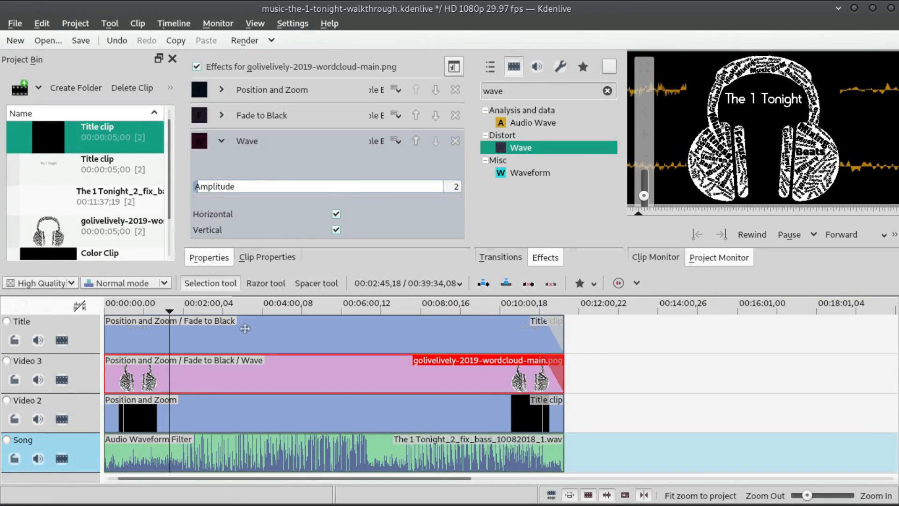
- Search the effects for "rotate", try the Rotate effect on the black title clip of Video 2, and remove it
{"action": "left_click", "coordinate": [509, 89]}
{"action": "type", "text": "rotate"}
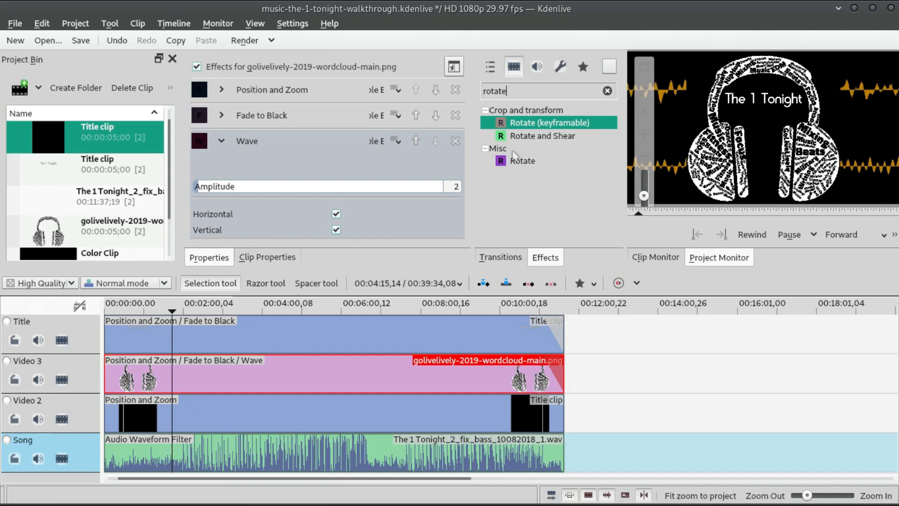
{"action": "left_click_drag", "start_coordinate": [520, 161], "coordinate": [468, 408]}
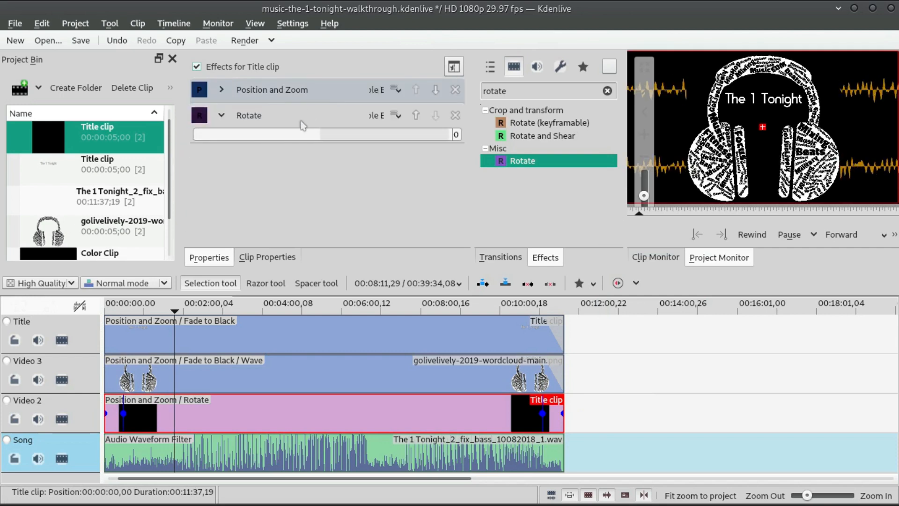
{"action": "left_click", "coordinate": [307, 135]}
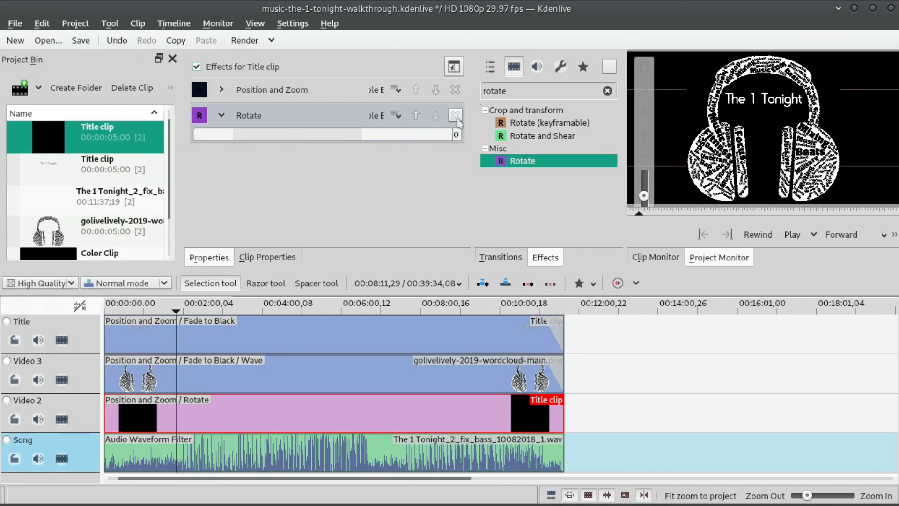
{"action": "left_click", "coordinate": [455, 115]}
- Try the Rotate (keyframable) and Rotate and Shear effects on the Video 2 title clip and remove both
{"action": "left_click_drag", "start_coordinate": [539, 122], "coordinate": [199, 417]}
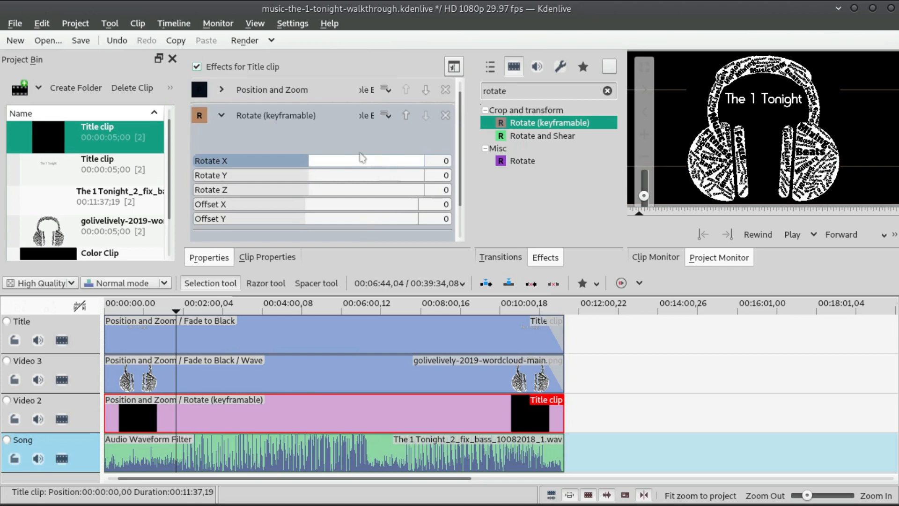
{"action": "left_click_drag", "start_coordinate": [529, 135], "coordinate": [281, 412]}
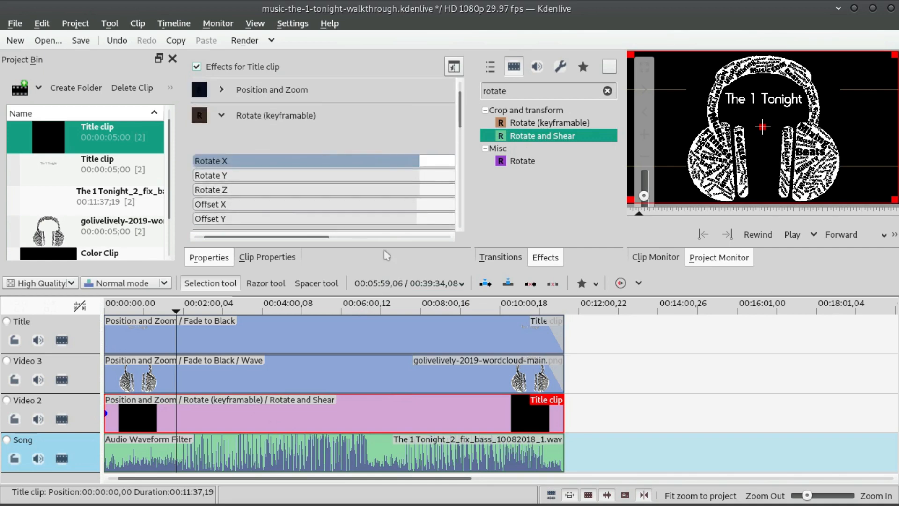
{"action": "left_click", "coordinate": [446, 115]}
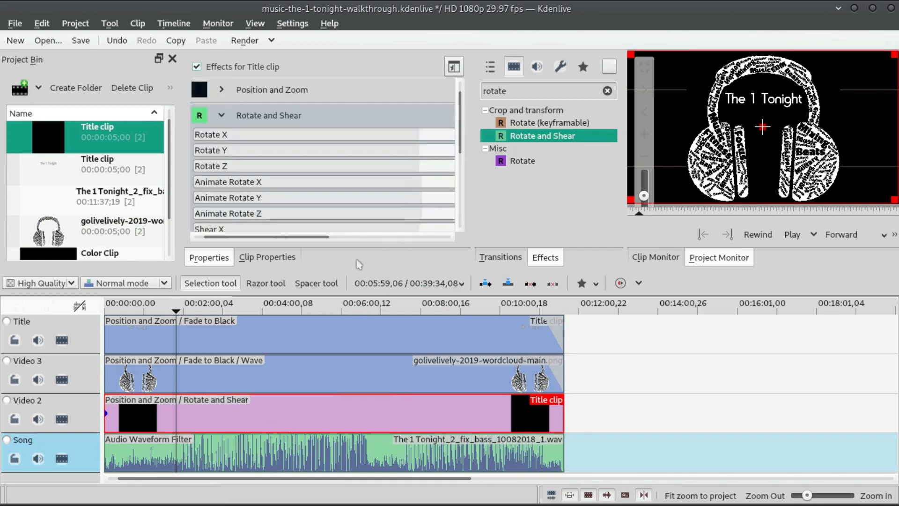
{"action": "left_click", "coordinate": [446, 115]}
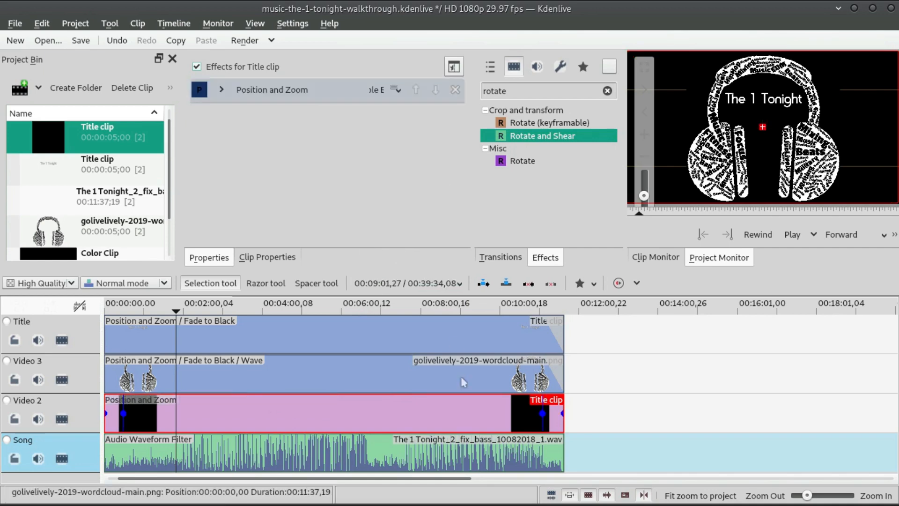
- Examine the Transform effect settings of the Video 2 title clip in the second group of clips on the timeline
{"action": "scroll", "coordinate": [461, 376], "scroll_direction": "down", "scroll_amount": 3}
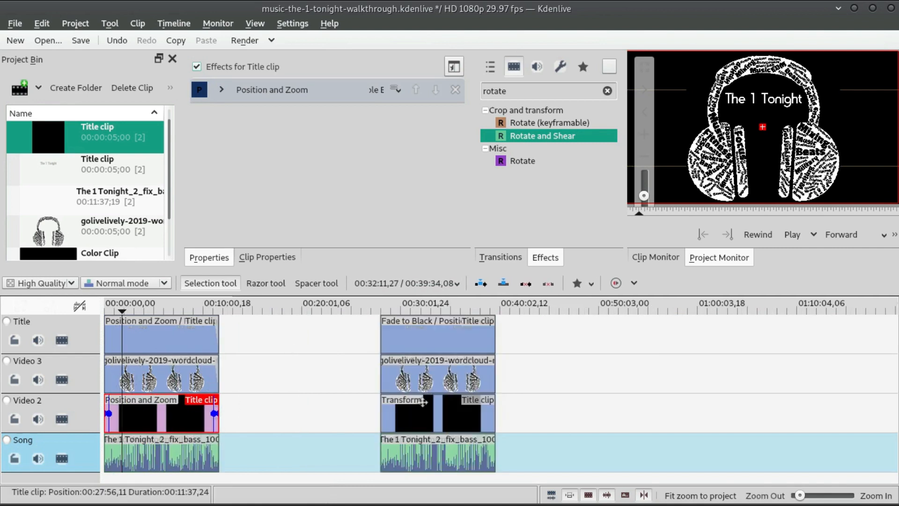
{"action": "left_click", "coordinate": [414, 417]}
{"action": "mouse_move", "coordinate": [332, 236]}
{"action": "left_mouse_down"}
{"action": "mouse_move", "coordinate": [427, 228]}
{"action": "mouse_move", "coordinate": [329, 236]}
{"action": "left_mouse_up"}
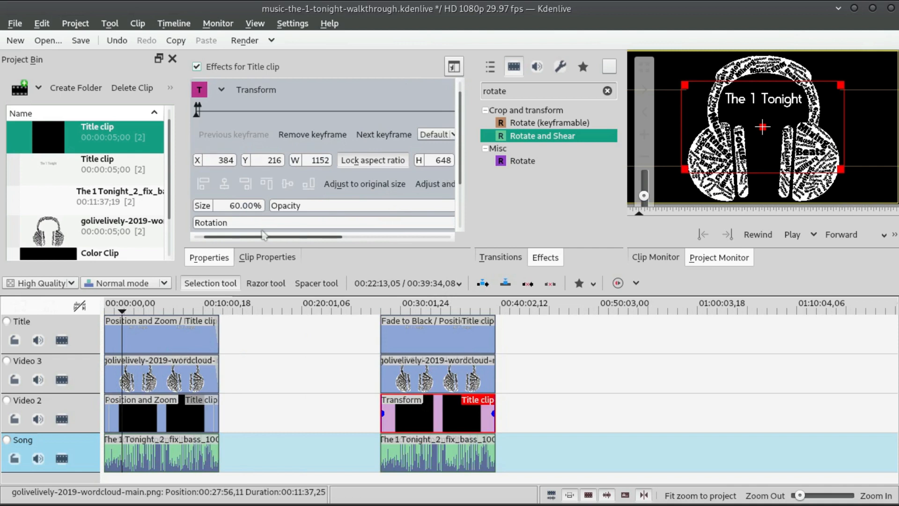
{"action": "left_click_drag", "start_coordinate": [461, 110], "coordinate": [461, 150]}
{"action": "scroll", "coordinate": [468, 192], "scroll_direction": "up", "scroll_amount": 2}
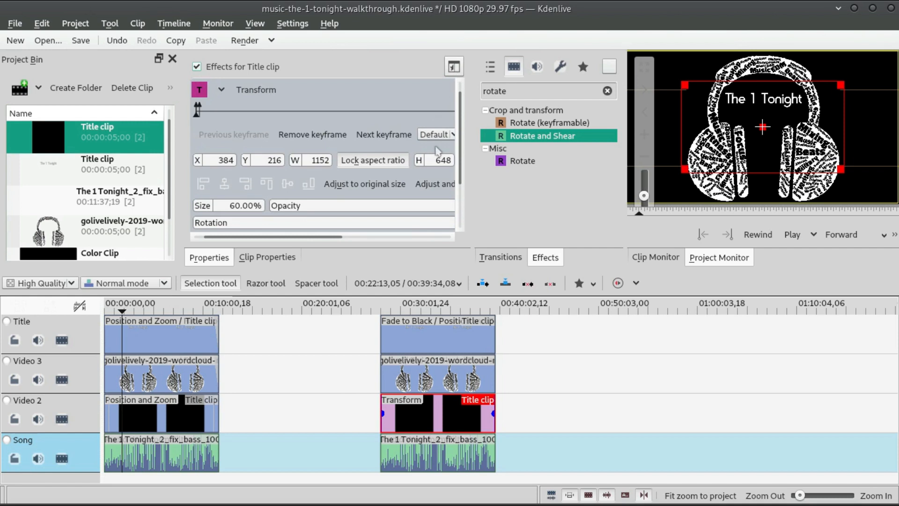
{"action": "left_click", "coordinate": [450, 380]}
{"action": "left_click", "coordinate": [443, 416]}
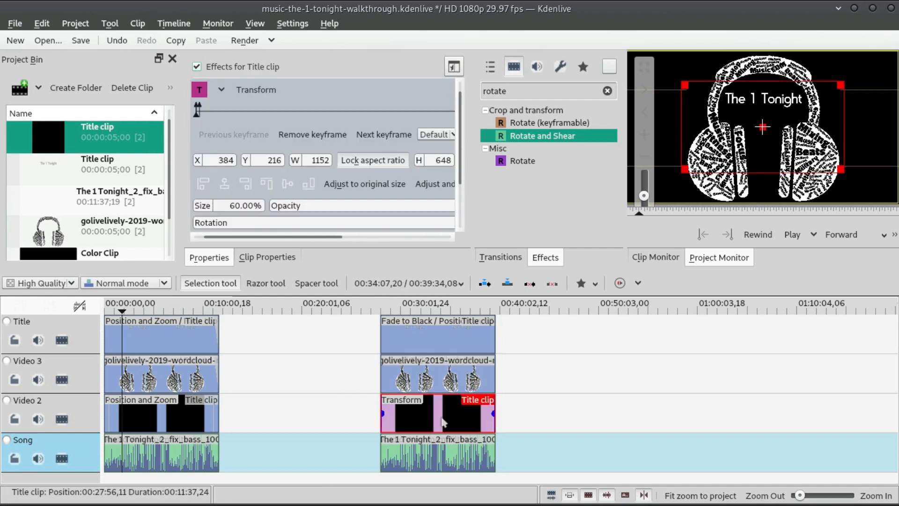
- Examine the effects of the second group's Title clip and wordcloud image, including the Wave settings, and collapse the image's effects
{"action": "left_click", "coordinate": [437, 342]}
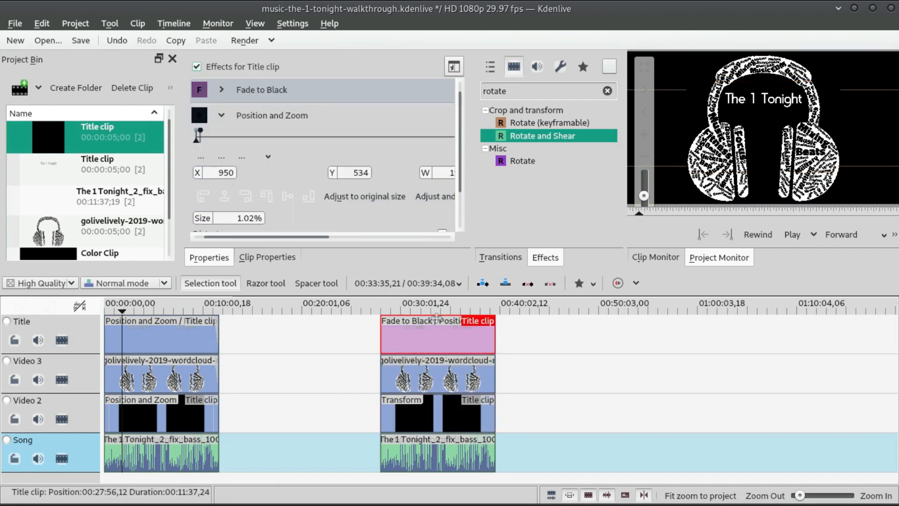
{"action": "scroll", "coordinate": [446, 119], "scroll_direction": "down", "scroll_amount": 1}
{"action": "scroll", "coordinate": [447, 119], "scroll_direction": "up", "scroll_amount": 1}
{"action": "left_click", "coordinate": [417, 363]}
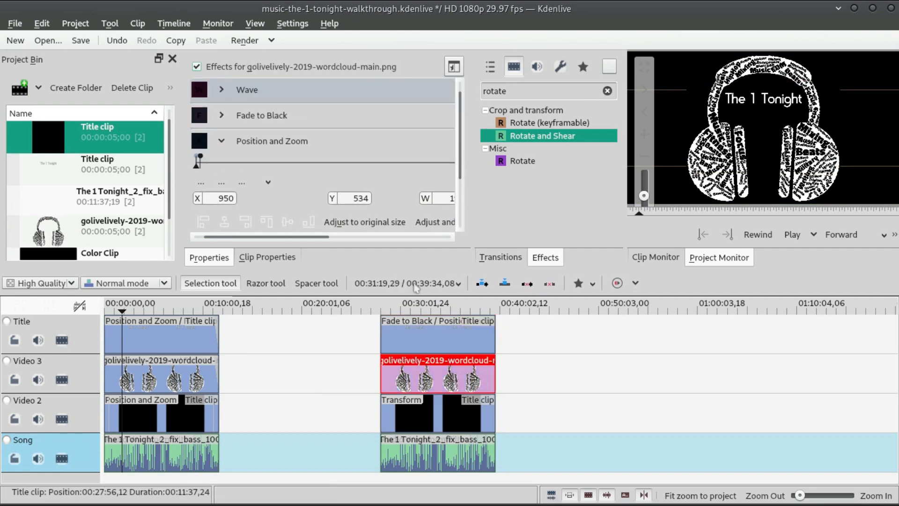
{"action": "left_click", "coordinate": [222, 90]}
{"action": "scroll", "coordinate": [344, 231], "scroll_direction": "down", "scroll_amount": 3}
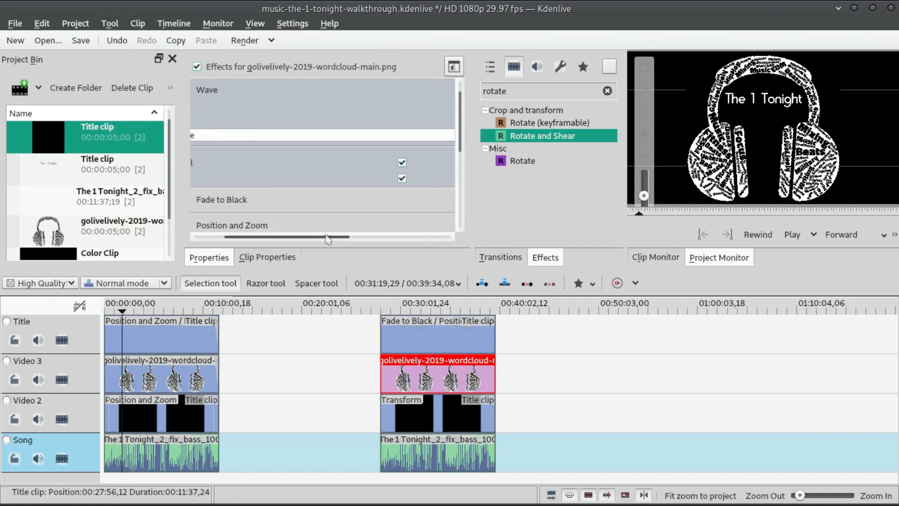
{"action": "left_click_drag", "start_coordinate": [345, 232], "coordinate": [298, 232]}
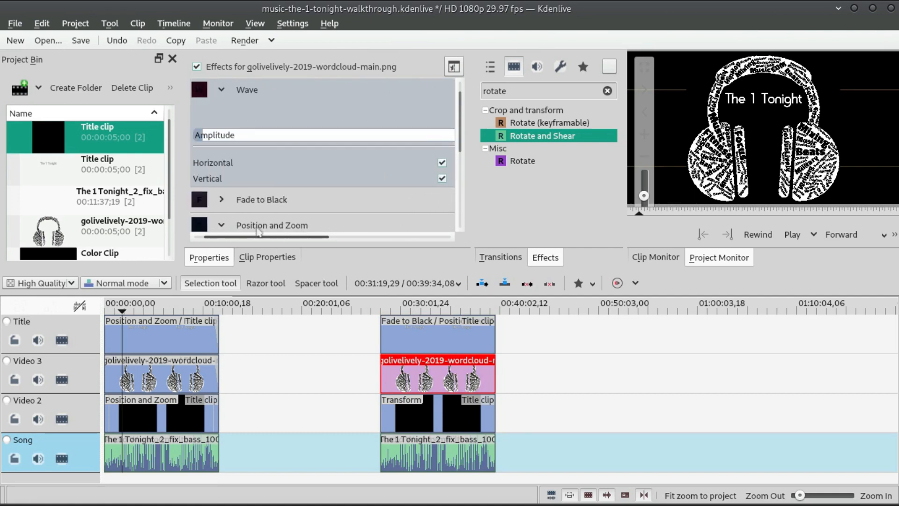
{"action": "left_click", "coordinate": [221, 90]}
{"action": "left_click", "coordinate": [221, 141]}
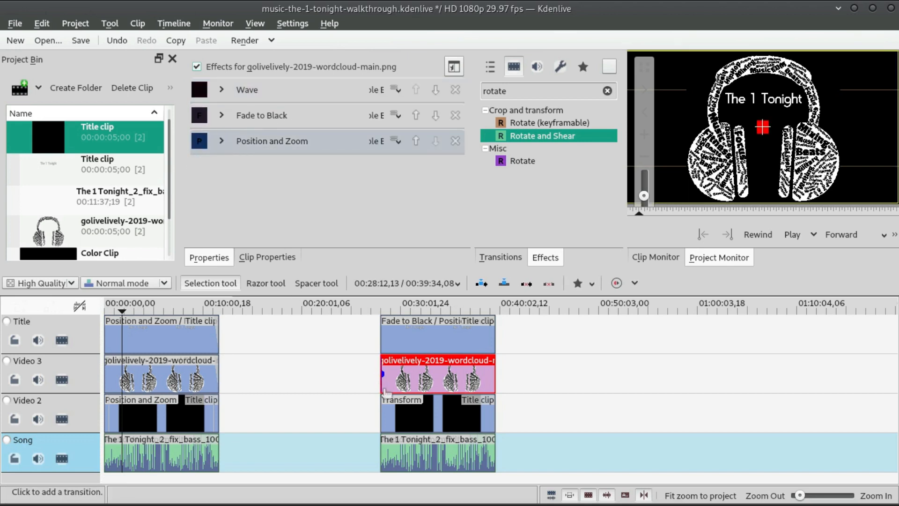
- Search the effects for "transf" and check the Audio Waveform Filter settings of the second group's song clip
{"action": "left_click", "coordinate": [387, 403]}
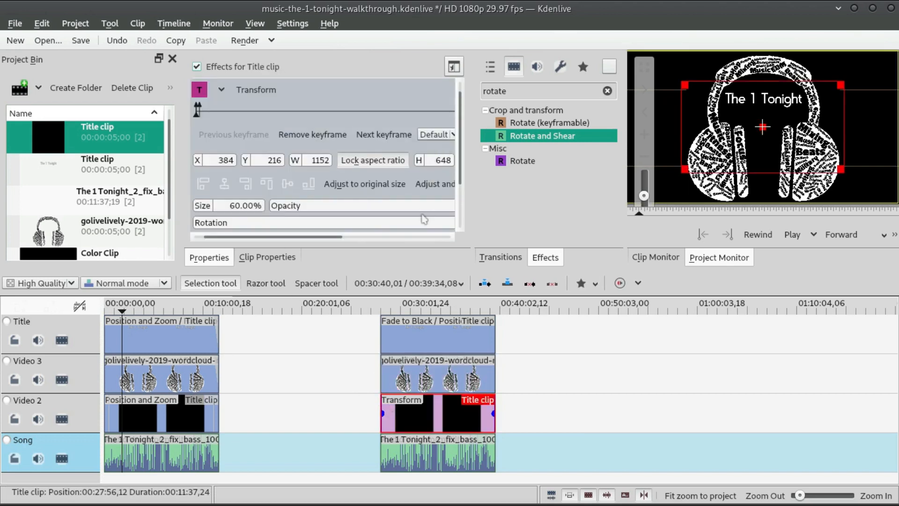
{"action": "type", "text": "tra"}
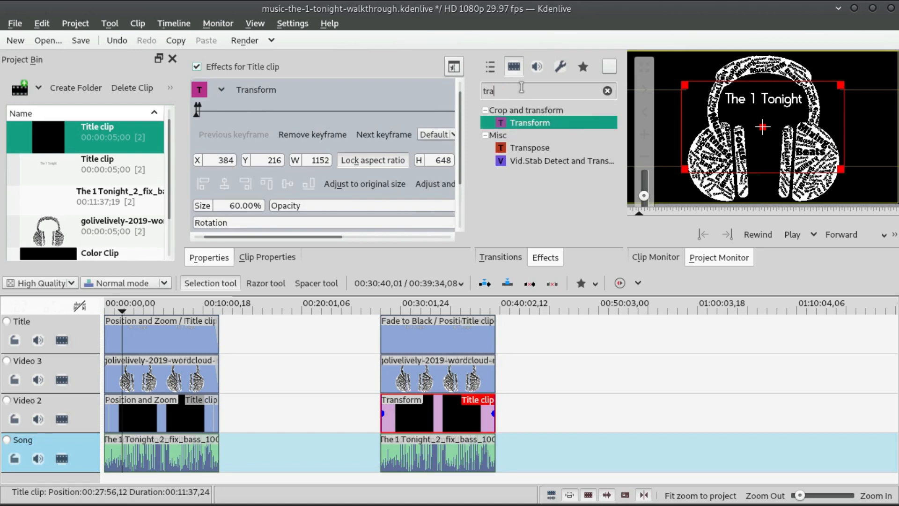
{"action": "type", "text": "nsf"}
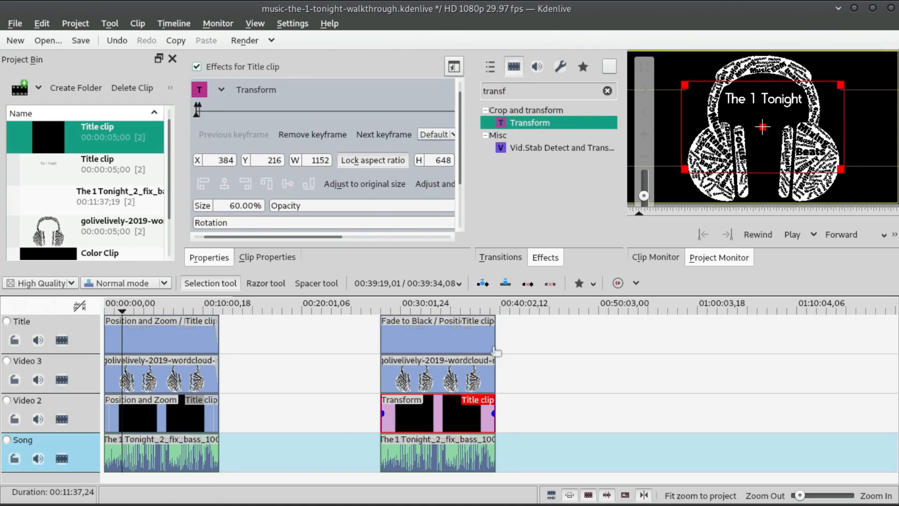
{"action": "left_click", "coordinate": [405, 461]}
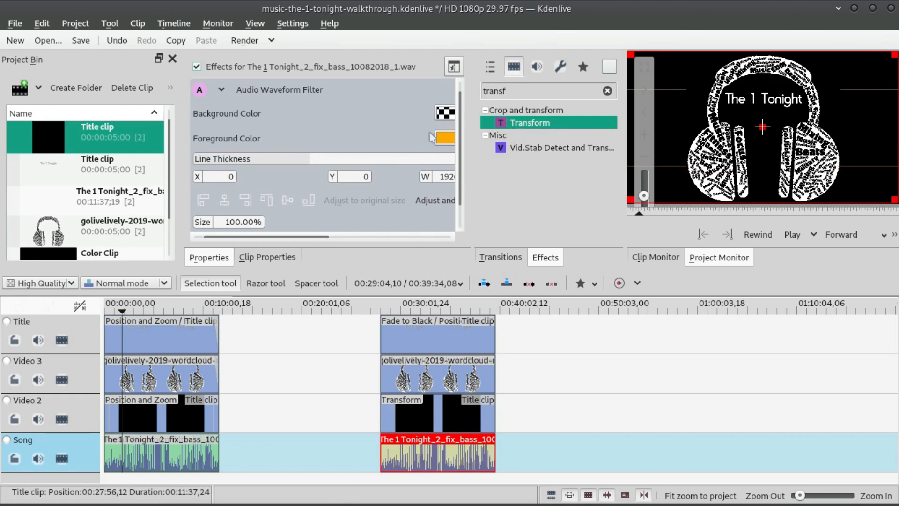
{"action": "left_click_drag", "start_coordinate": [460, 115], "coordinate": [466, 63]}
- Add the Transform effect to the first group's Video 2 title clip and remove its Position and Zoom effect
{"action": "scroll", "coordinate": [196, 415], "scroll_direction": "up", "scroll_amount": 3}
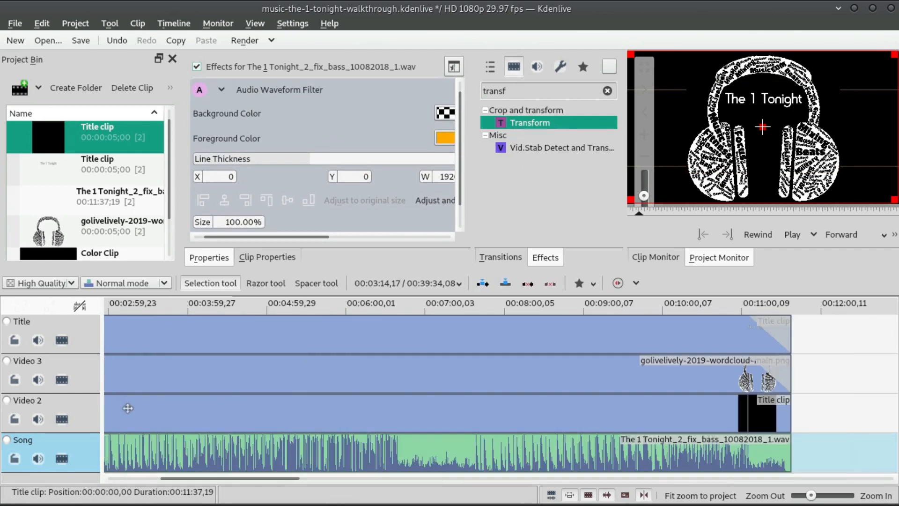
{"action": "left_click", "coordinate": [162, 416]}
{"action": "left_click_drag", "start_coordinate": [258, 478], "coordinate": [215, 478]}
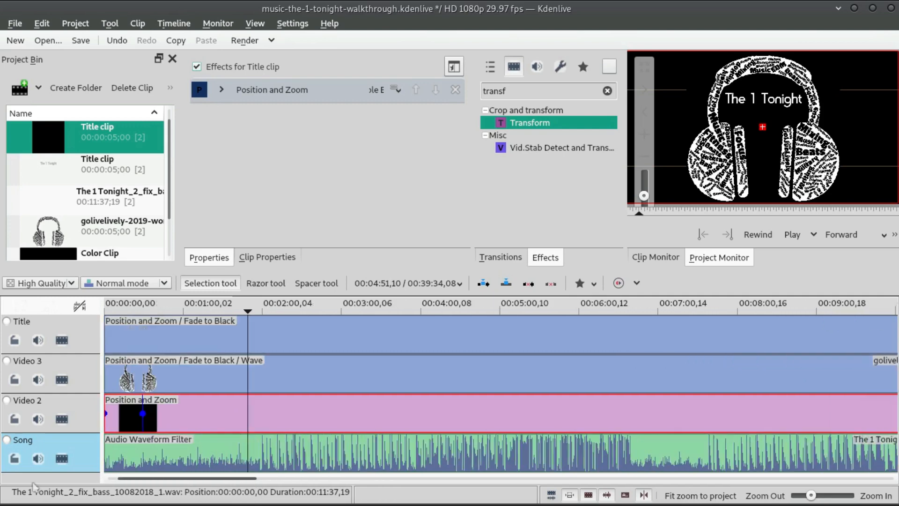
{"action": "scroll", "coordinate": [198, 382], "scroll_direction": "down", "scroll_amount": 1}
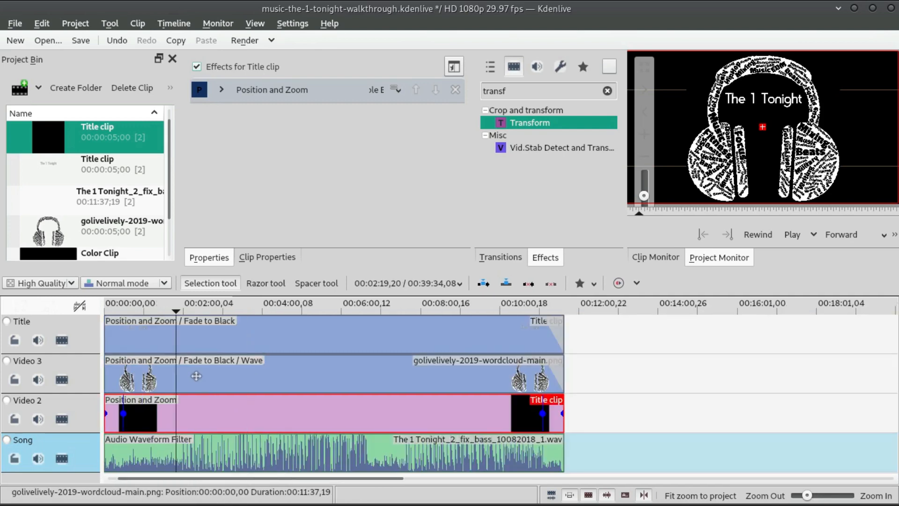
{"action": "left_click", "coordinate": [186, 455]}
{"action": "left_click", "coordinate": [195, 418]}
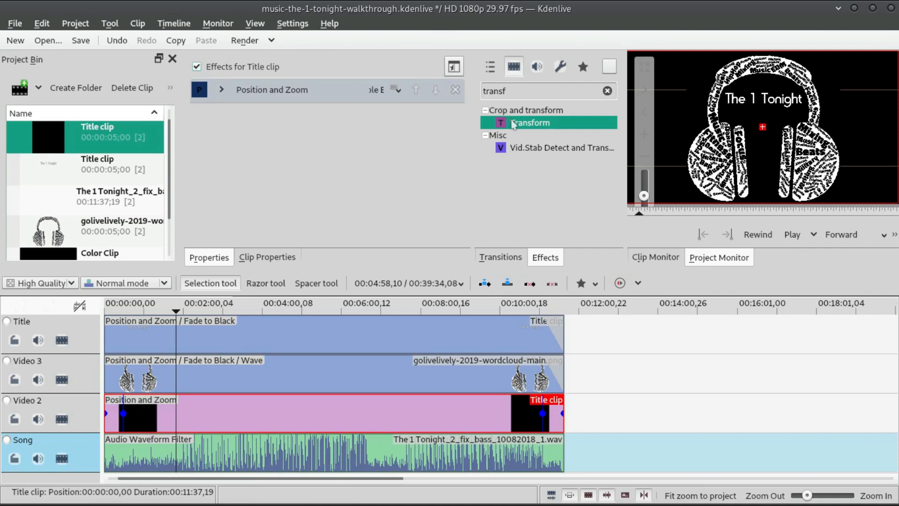
{"action": "left_click_drag", "start_coordinate": [511, 127], "coordinate": [370, 412]}
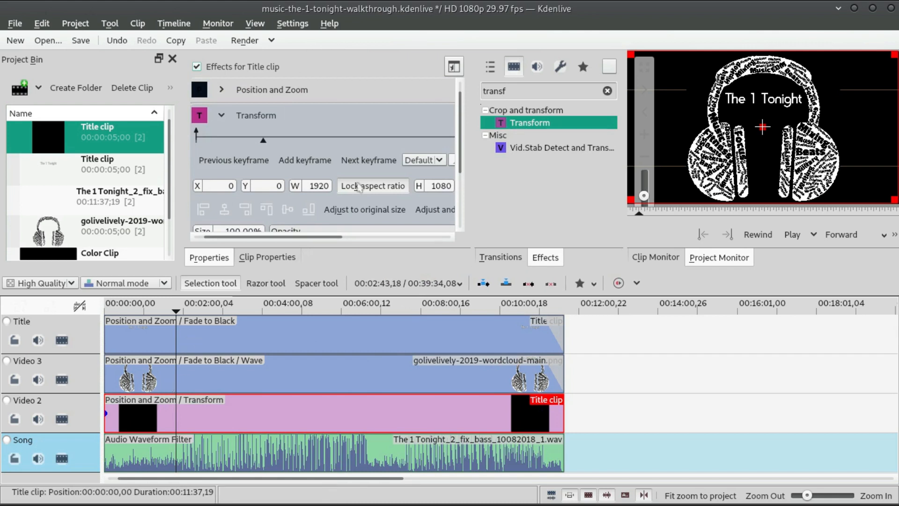
{"action": "left_click", "coordinate": [381, 239]}
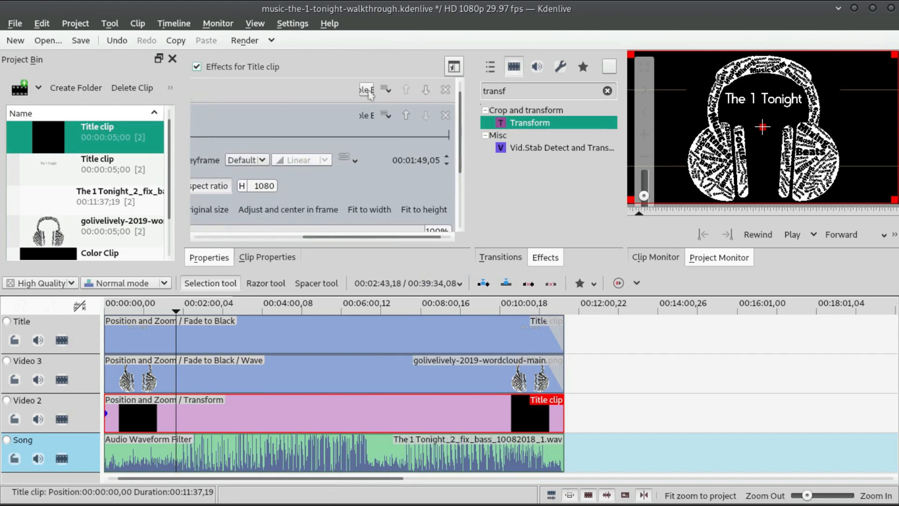
{"action": "left_click", "coordinate": [445, 89]}
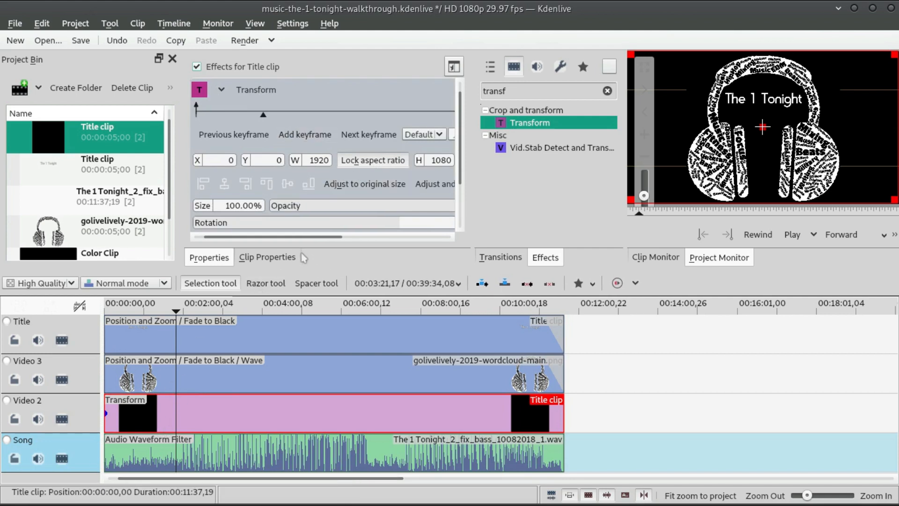
- Set the Transform rotation to -360 on the Video 2 title clip's first keyframe at 00:00:00,00
{"action": "left_click_drag", "start_coordinate": [460, 150], "coordinate": [460, 172]}
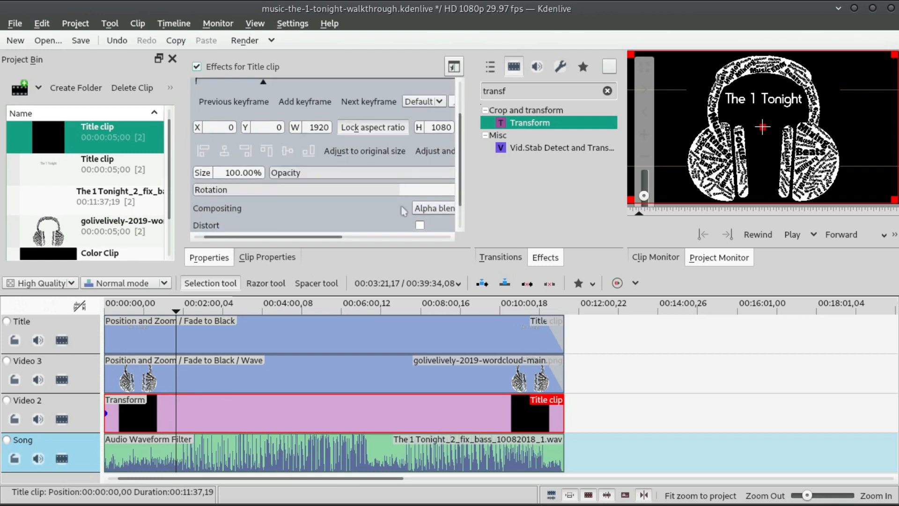
{"action": "left_click_drag", "start_coordinate": [325, 237], "coordinate": [347, 220]}
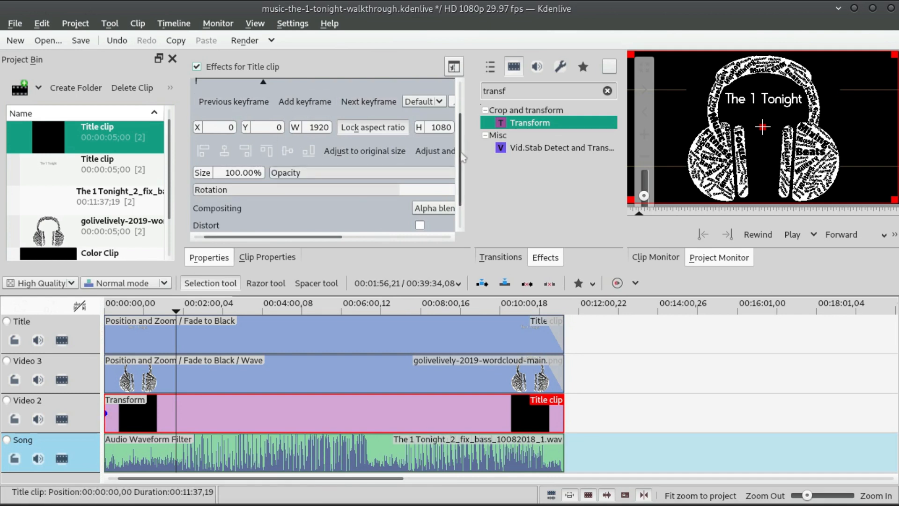
{"action": "left_click_drag", "start_coordinate": [463, 157], "coordinate": [462, 136]}
{"action": "left_click", "coordinate": [196, 108]}
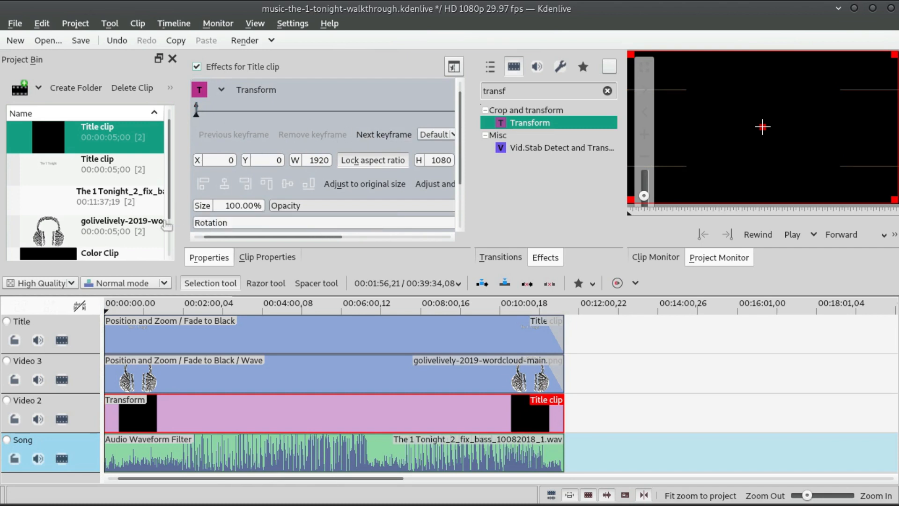
{"action": "left_click_drag", "start_coordinate": [240, 236], "coordinate": [397, 236]}
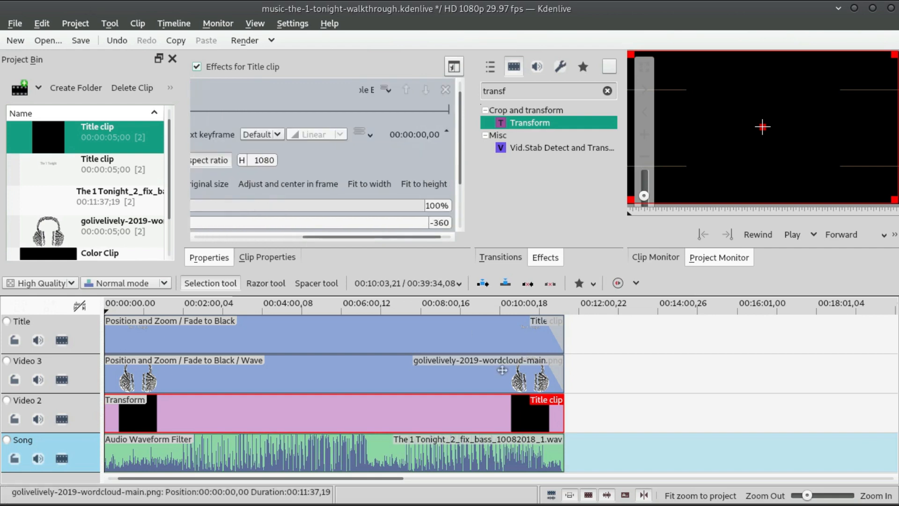
- Add a Transform keyframe at the end of the Video 2 title clip with a rotation of 360
{"action": "left_click_drag", "start_coordinate": [453, 112], "coordinate": [465, 112]}
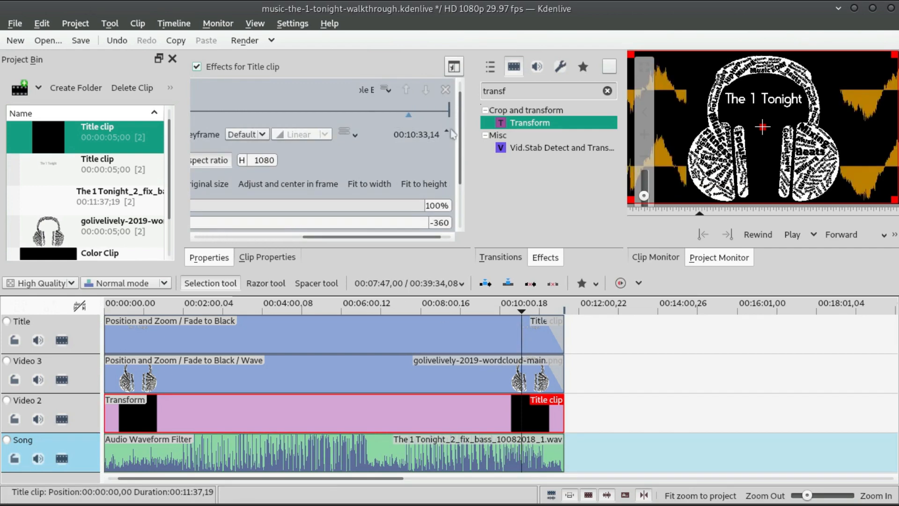
{"action": "left_click_drag", "start_coordinate": [406, 238], "coordinate": [461, 270]}
{"action": "left_click", "coordinate": [304, 135]}
{"action": "left_click_drag", "start_coordinate": [410, 223], "coordinate": [495, 227]}
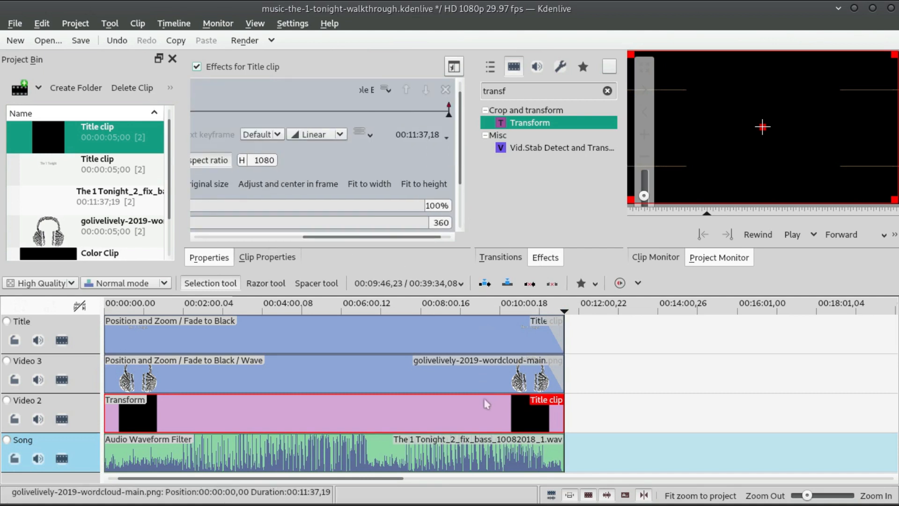
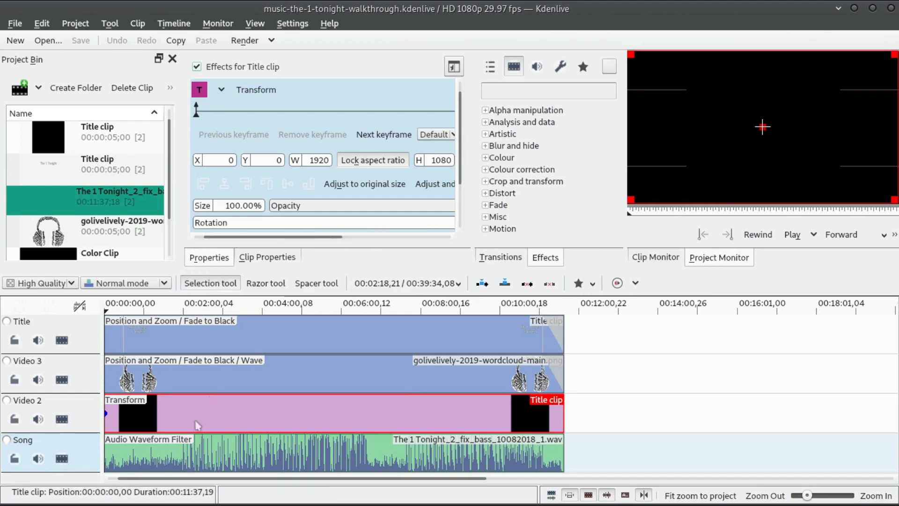
- Add the Transform end keyframe at 00:11:37,18 again on the Video 2 title clip and set its rotation to 360
{"action": "left_click_drag", "start_coordinate": [256, 237], "coordinate": [423, 245]}
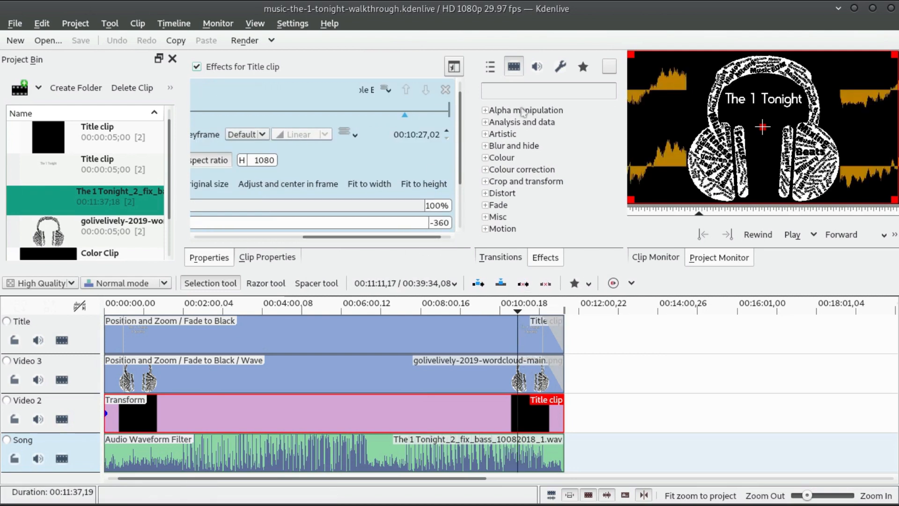
{"action": "left_click_drag", "start_coordinate": [433, 237], "coordinate": [329, 239]}
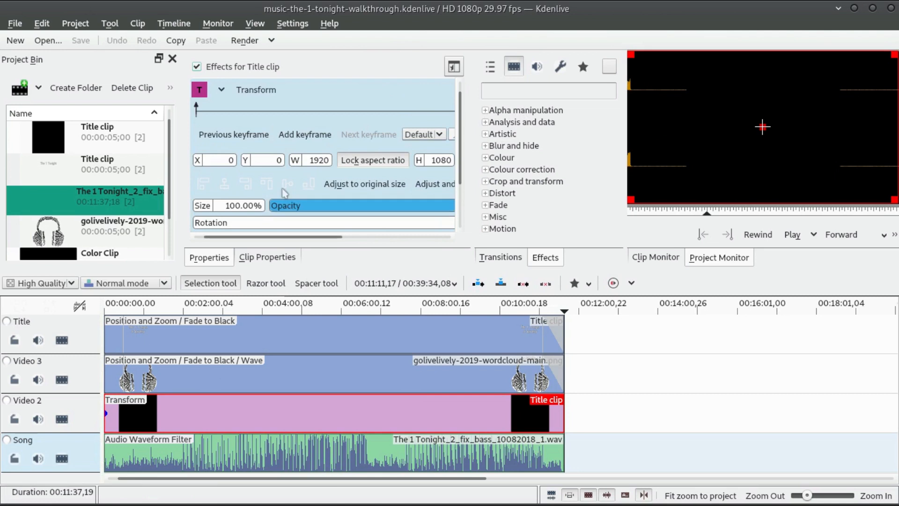
{"action": "left_click", "coordinate": [300, 135]}
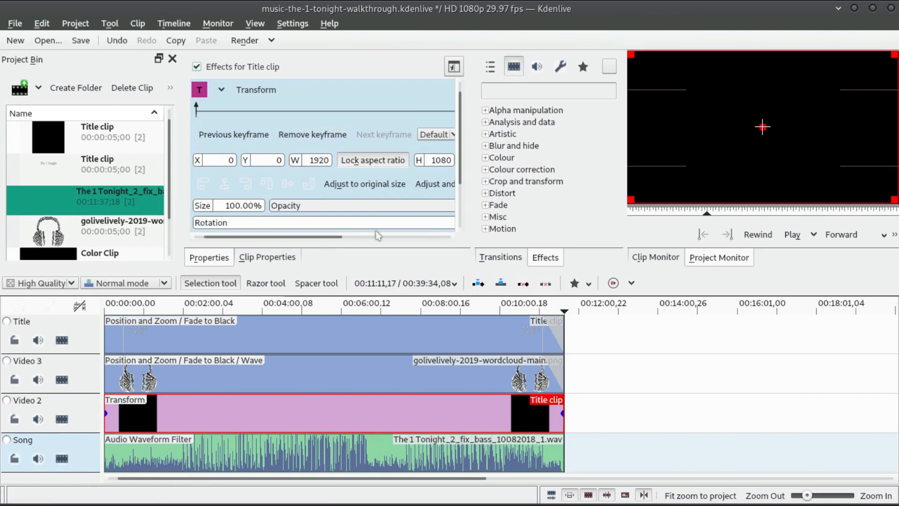
{"action": "left_click_drag", "start_coordinate": [327, 237], "coordinate": [428, 237]}
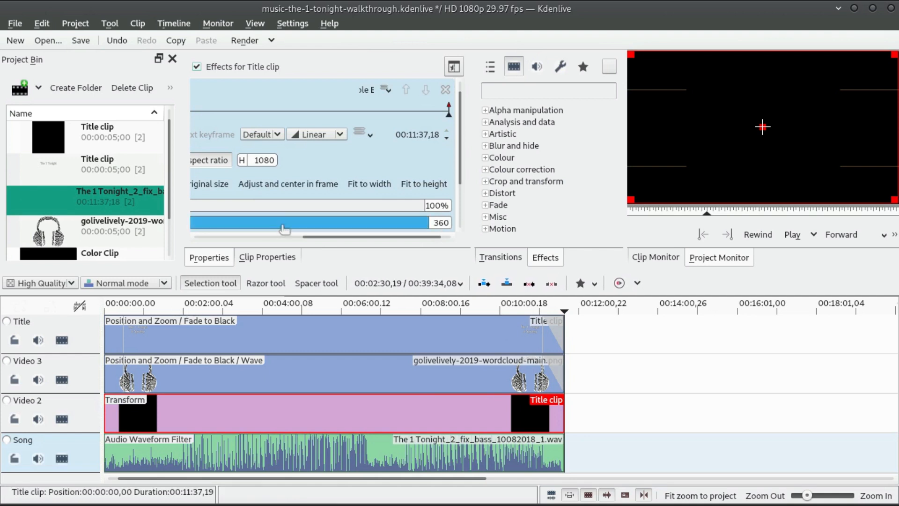
{"action": "left_click_drag", "start_coordinate": [309, 237], "coordinate": [192, 242]}
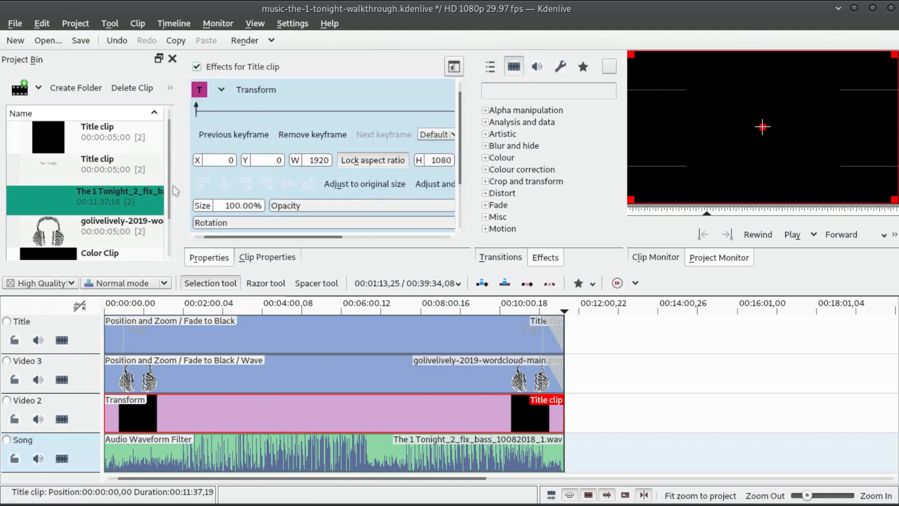
- Search the effects for "color"
{"action": "mouse_move", "coordinate": [169, 142]}
{"action": "left_mouse_down"}
{"action": "mouse_move", "coordinate": [169, 182]}
{"action": "mouse_move", "coordinate": [170, 153]}
{"action": "left_mouse_up"}
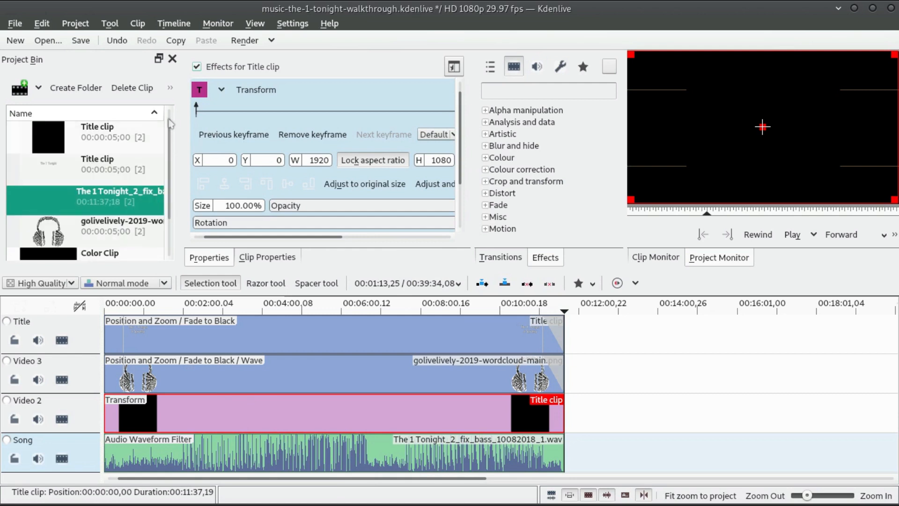
{"action": "left_click", "coordinate": [523, 89]}
{"action": "type", "text": "color"}
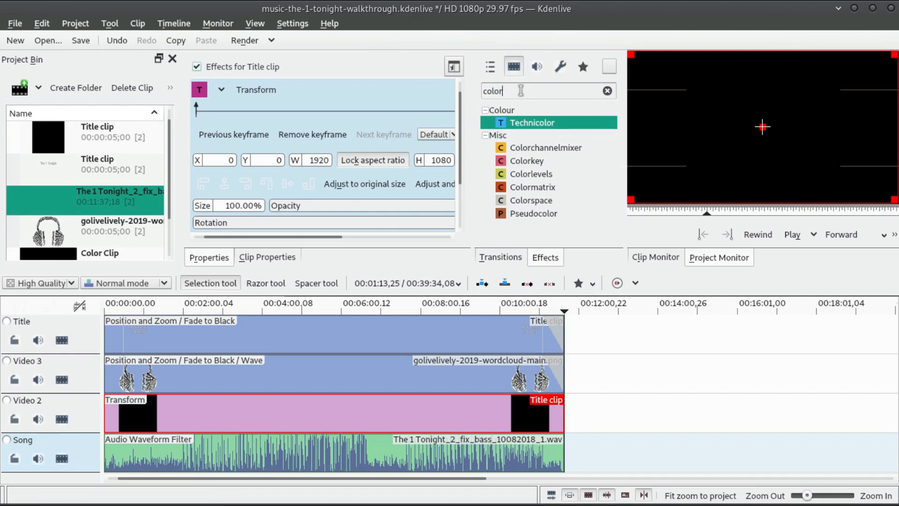
- Edit the black title clip from the project bin and change its square's solid color to green
{"action": "left_click", "coordinate": [115, 137]}
{"action": "right_click", "coordinate": [110, 138]}
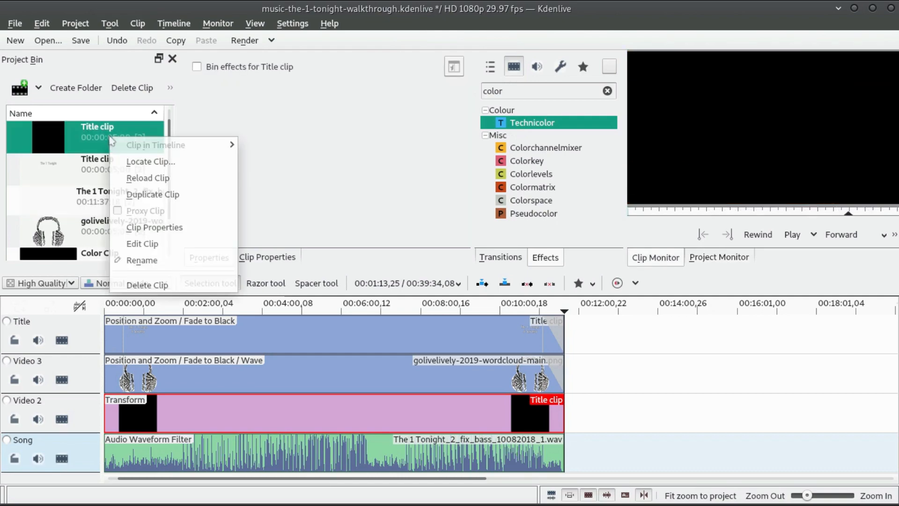
{"action": "left_click", "coordinate": [142, 244]}
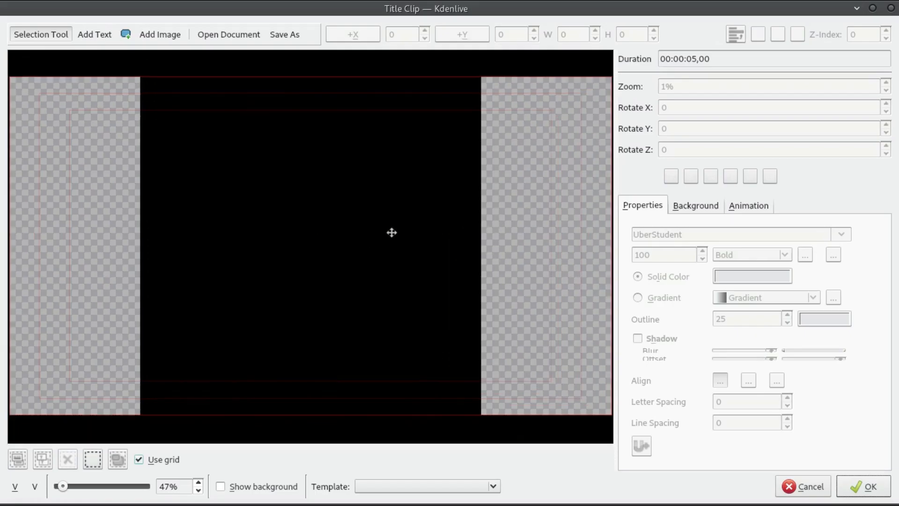
{"action": "left_click", "coordinate": [712, 238]}
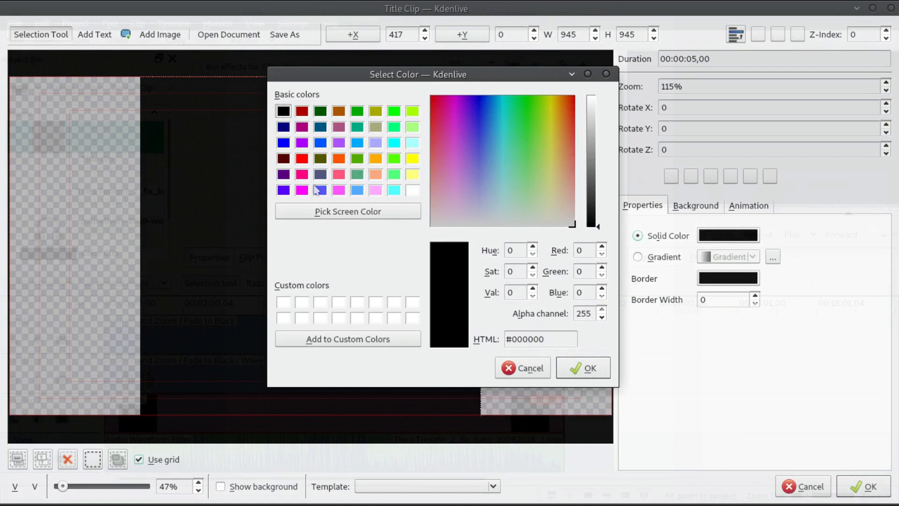
{"action": "left_click", "coordinate": [283, 190]}
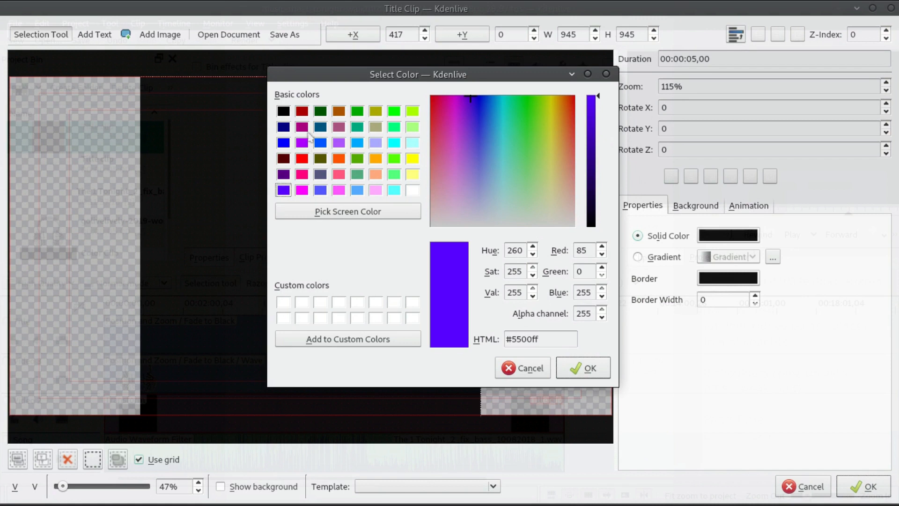
{"action": "left_click", "coordinate": [375, 115]}
{"action": "left_click", "coordinate": [357, 113]}
{"action": "left_click", "coordinate": [584, 368]}
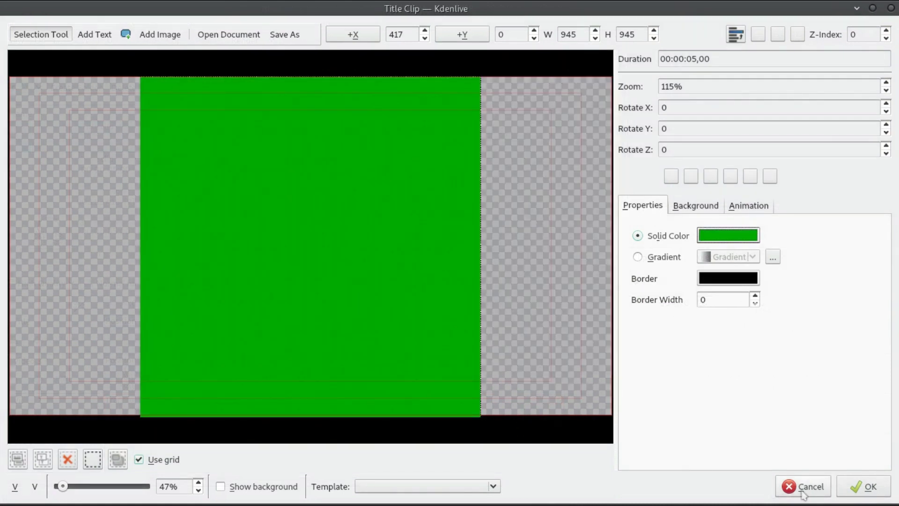
{"action": "left_click", "coordinate": [864, 486]}
- Preview the rotating green square at several timeline positions and display the song clip's Audio Waveform Filter settings
{"action": "left_click", "coordinate": [167, 308]}
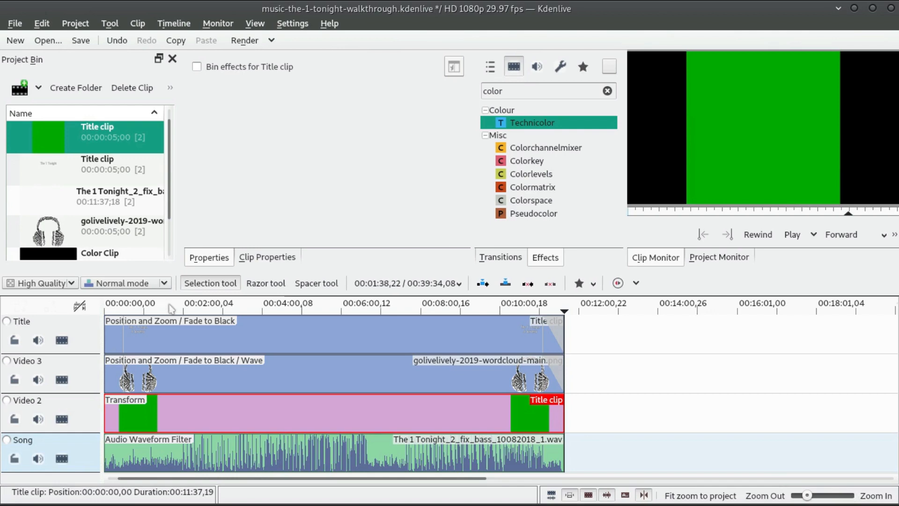
{"action": "left_click", "coordinate": [249, 308]}
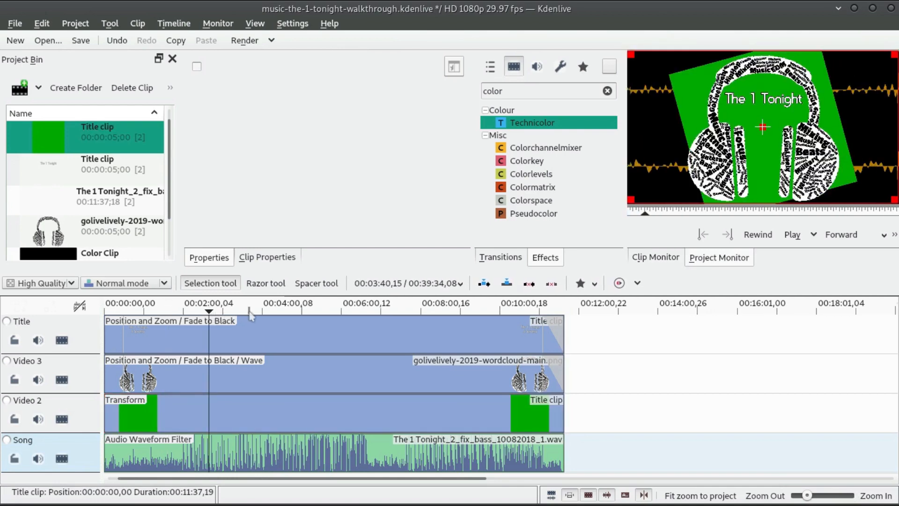
{"action": "left_click", "coordinate": [285, 310]}
{"action": "key", "text": "space"}
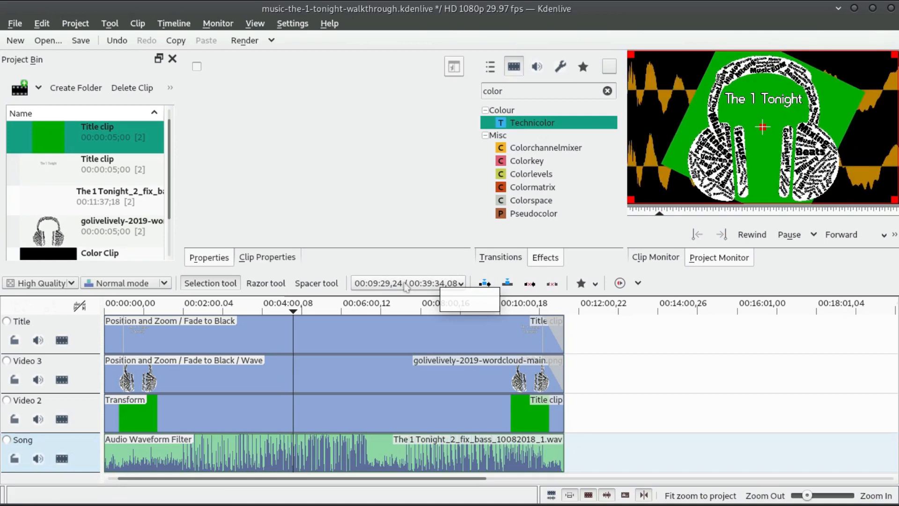
{"action": "key", "text": "space"}
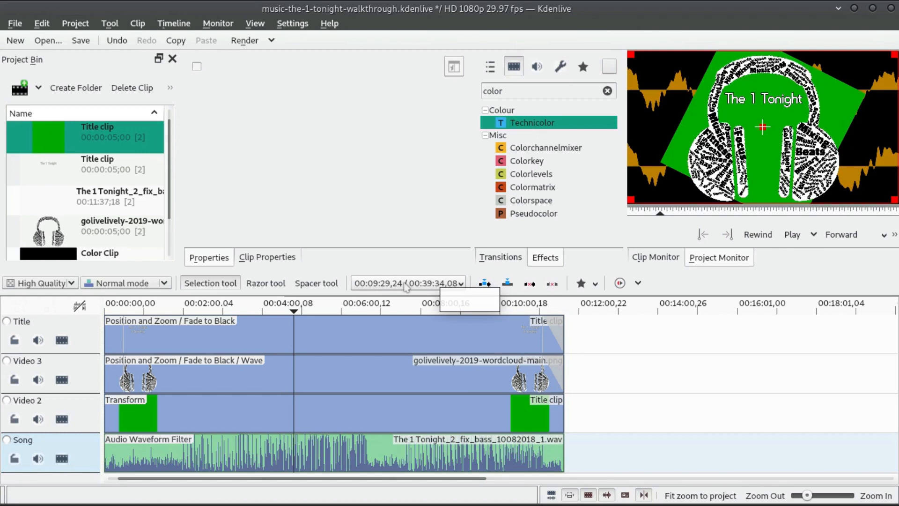
{"action": "left_click", "coordinate": [361, 445]}
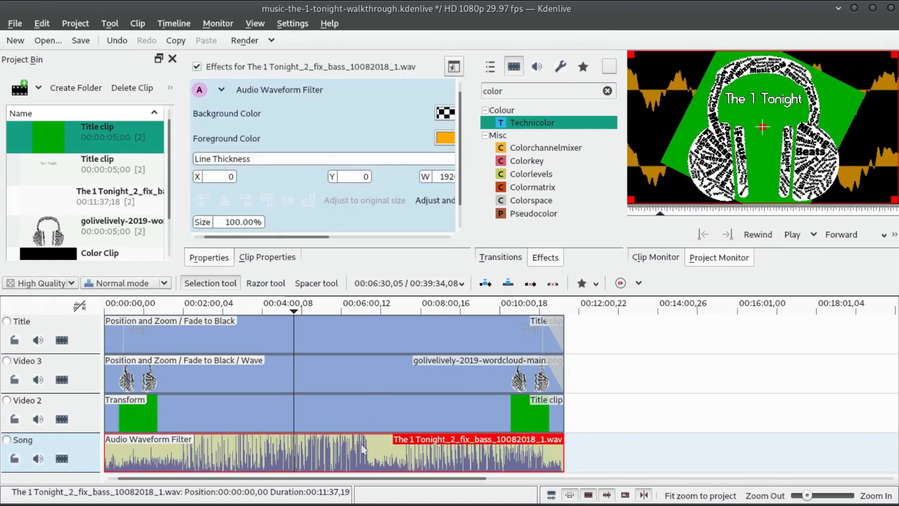
- Edit the green title clip from the project bin and change its square's solid color to black
{"action": "left_click", "coordinate": [372, 338]}
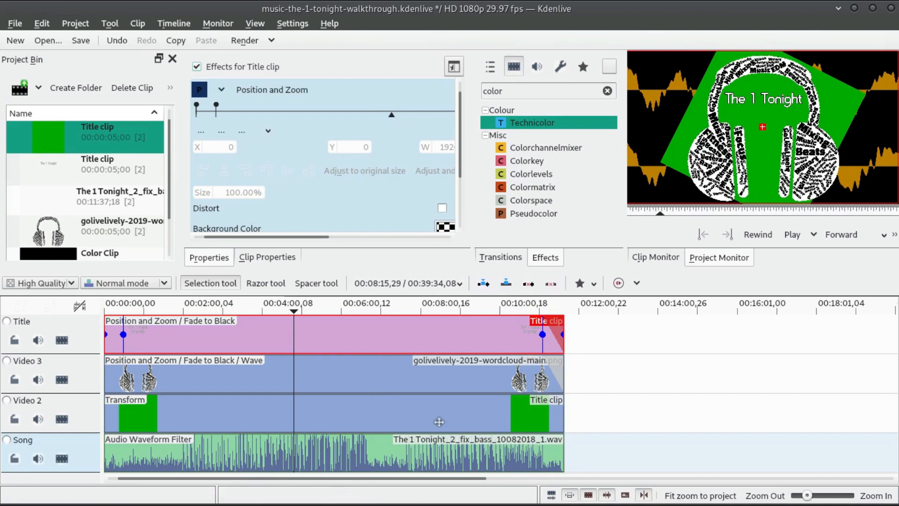
{"action": "right_click", "coordinate": [113, 148]}
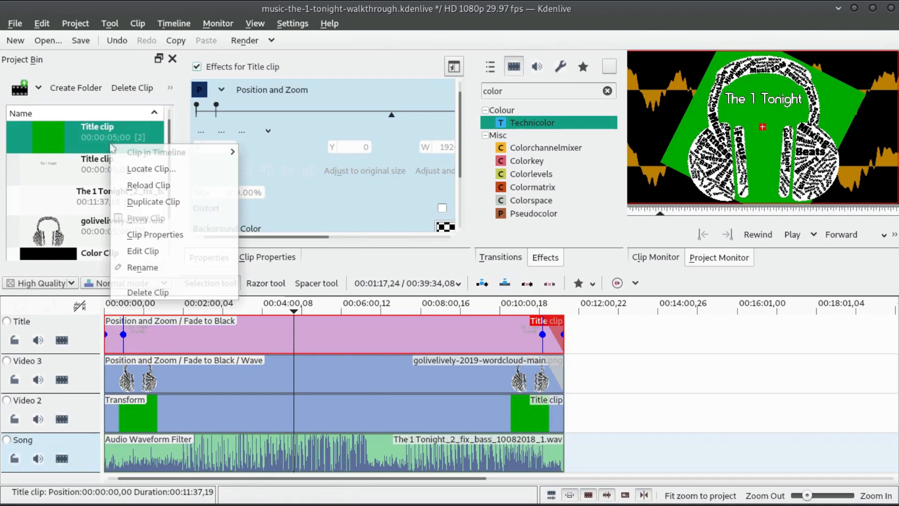
{"action": "left_click", "coordinate": [149, 251]}
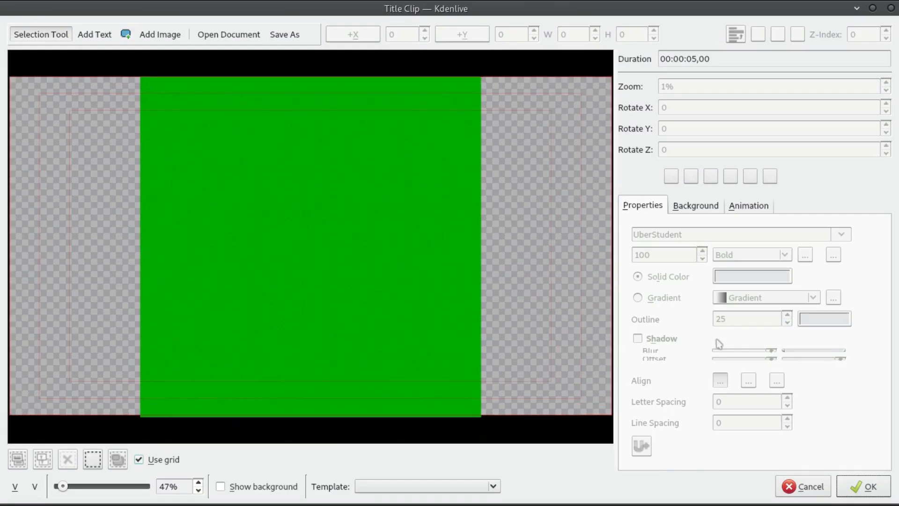
{"action": "left_click", "coordinate": [442, 288]}
{"action": "left_click", "coordinate": [726, 236]}
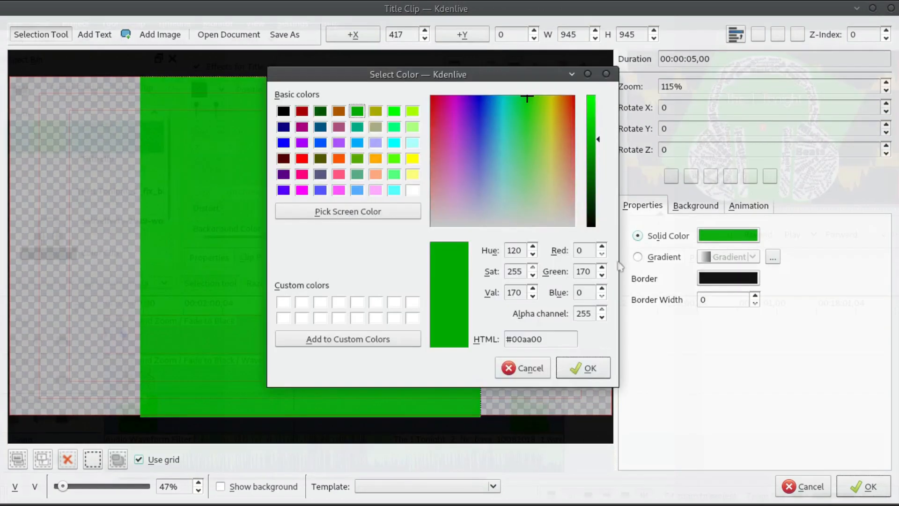
{"action": "left_click_drag", "start_coordinate": [591, 216], "coordinate": [591, 228]}
{"action": "left_click", "coordinate": [603, 368]}
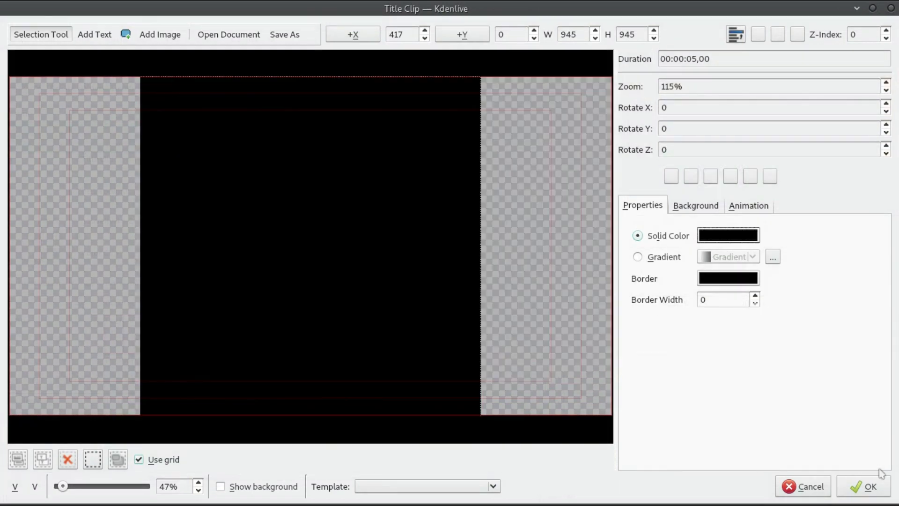
{"action": "left_click", "coordinate": [866, 487]}
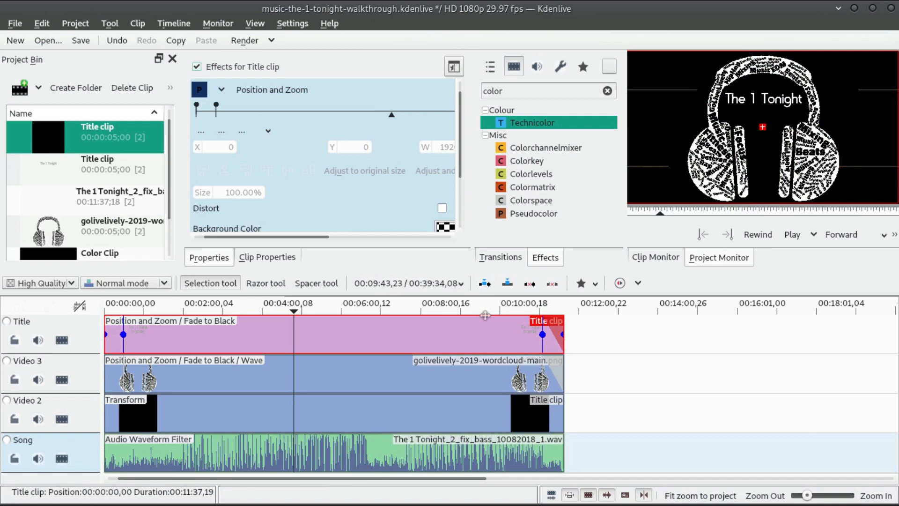
- Preview the composition with the black square near the end of the song and at its beginning
{"action": "left_click", "coordinate": [524, 309]}
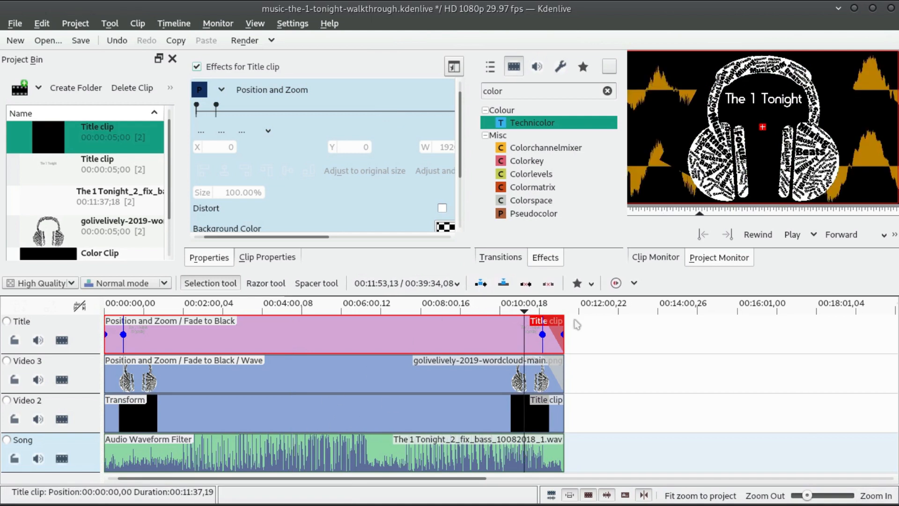
{"action": "left_click", "coordinate": [549, 309]}
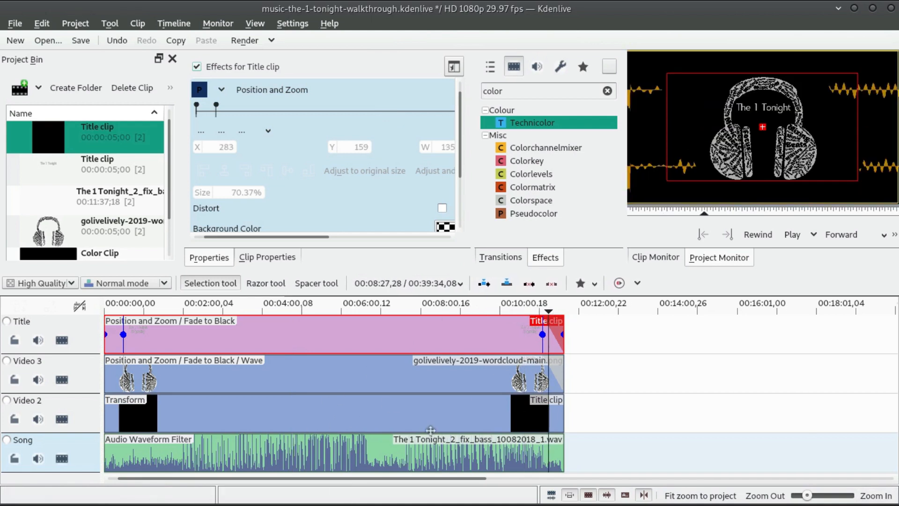
{"action": "left_click", "coordinate": [115, 310]}
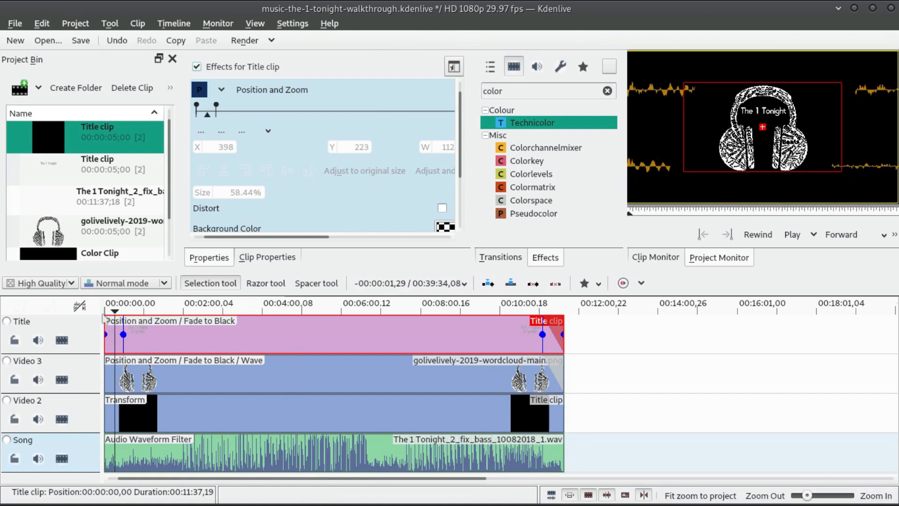
{"action": "left_click", "coordinate": [106, 310]}
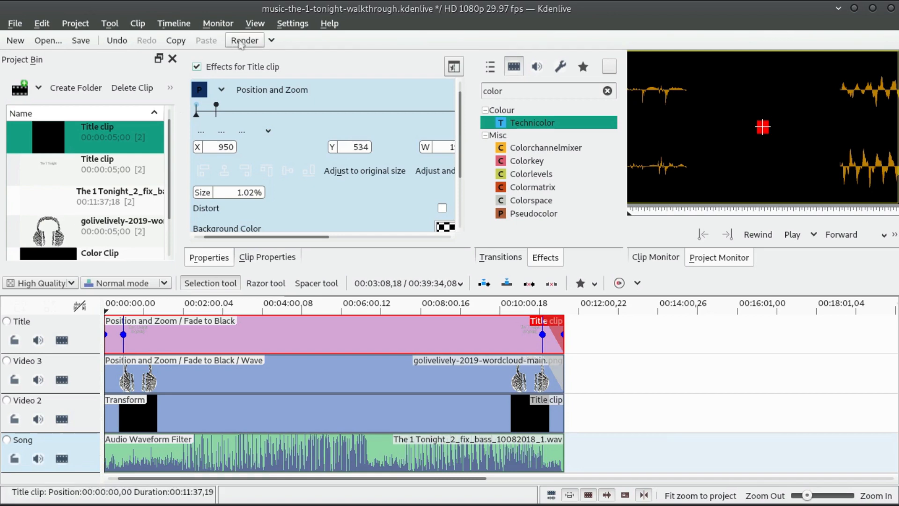
- Examine the render formats and extra options, trying WebM-VP9 with quality at its maximum, and close the render settings
{"action": "left_click", "coordinate": [245, 40]}
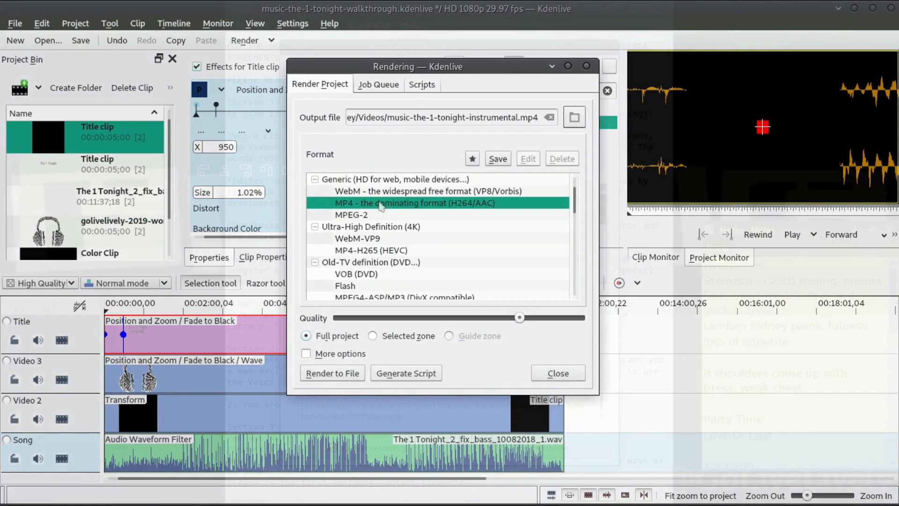
{"action": "left_click", "coordinate": [306, 353]}
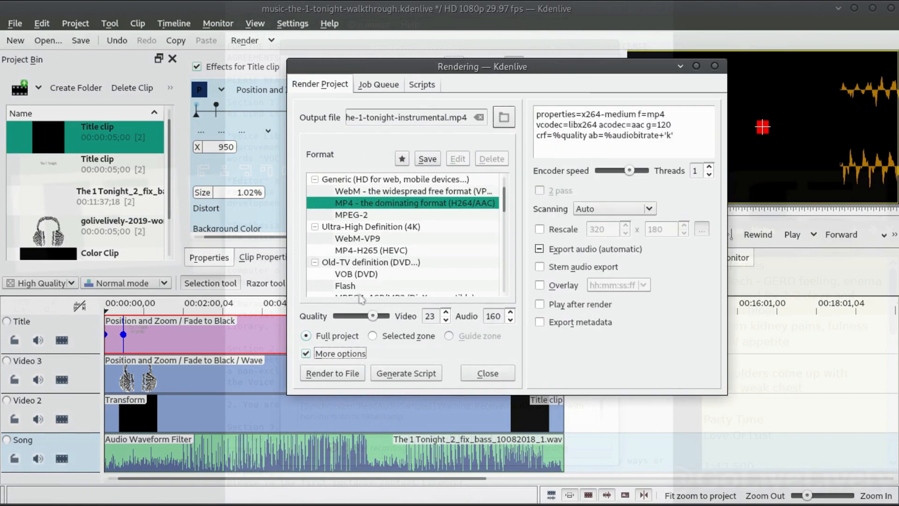
{"action": "scroll", "coordinate": [419, 234], "scroll_direction": "down", "scroll_amount": 8}
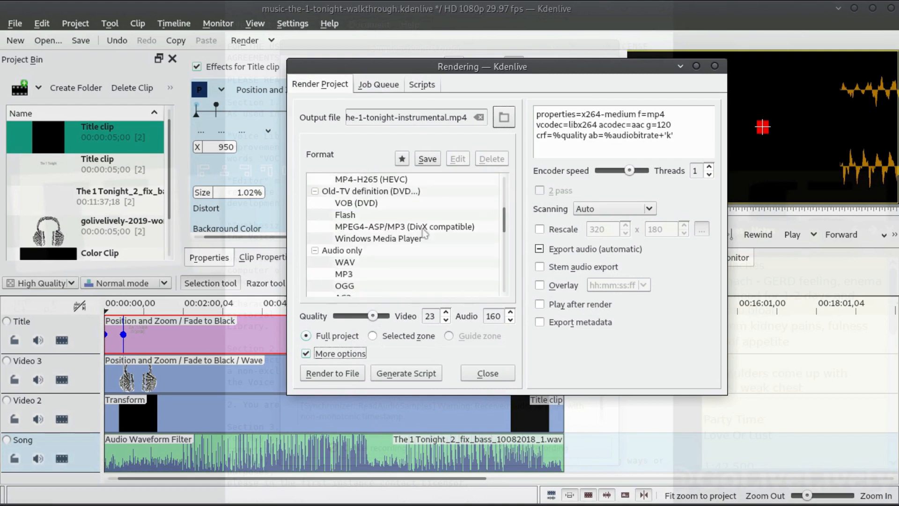
{"action": "scroll", "coordinate": [372, 246], "scroll_direction": "up", "scroll_amount": 8}
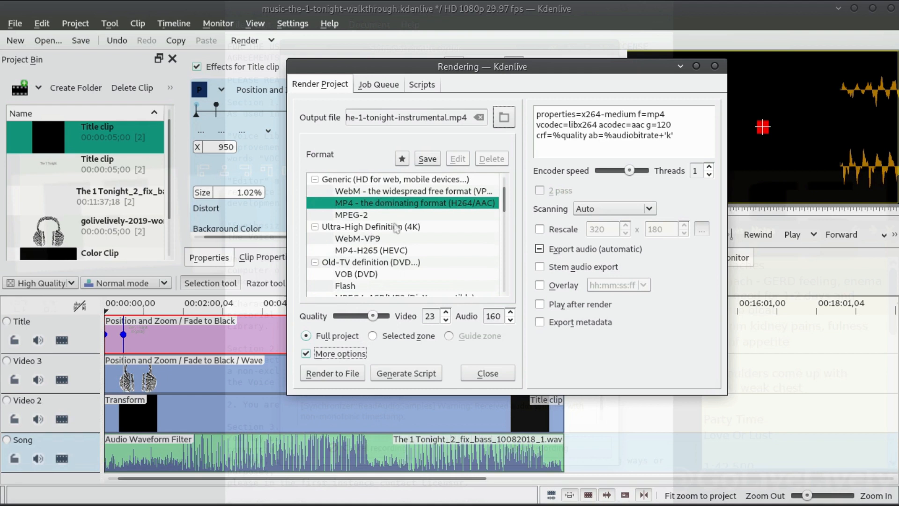
{"action": "left_click_drag", "start_coordinate": [373, 315], "coordinate": [405, 316]}
{"action": "left_click", "coordinate": [406, 239]}
{"action": "scroll", "coordinate": [408, 241], "scroll_direction": "down", "scroll_amount": 2}
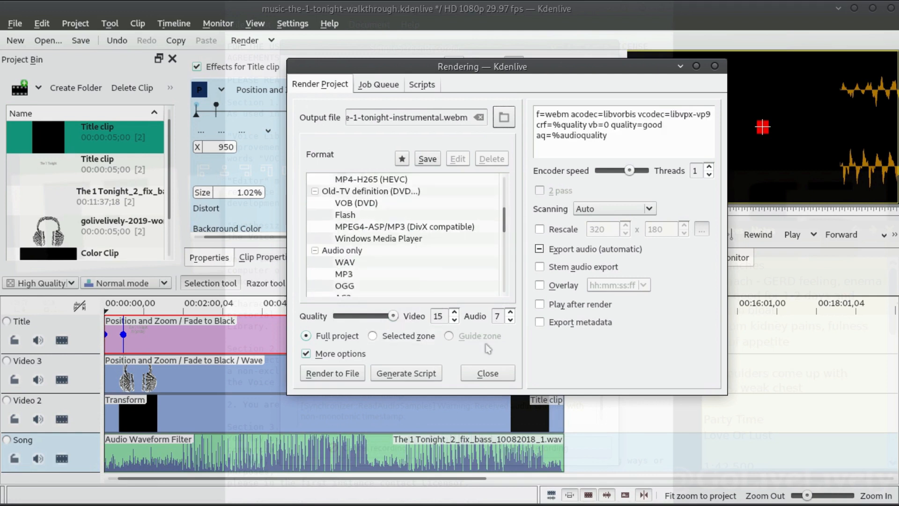
{"action": "left_click", "coordinate": [495, 381]}
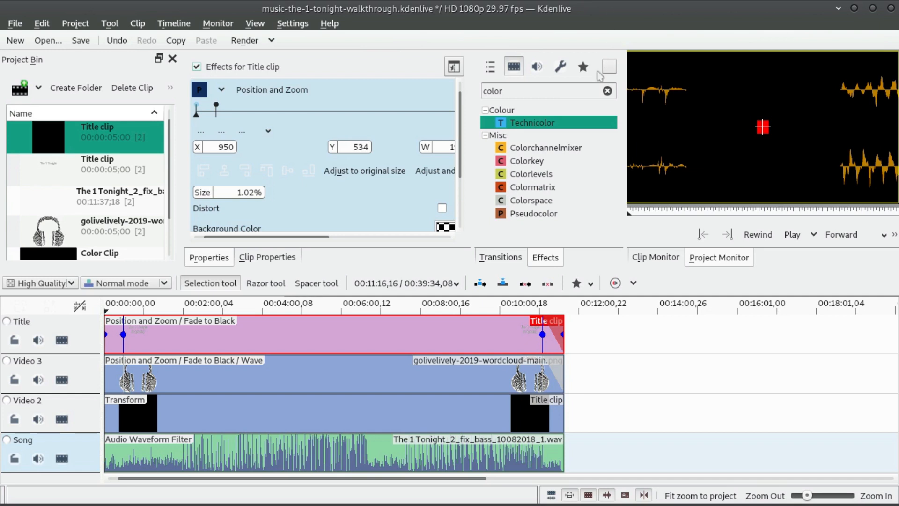
- Clear the effects search, list all effects and examine the available categories and effects
{"action": "double_click", "coordinate": [584, 90]}
{"action": "key", "text": "BackSpace"}
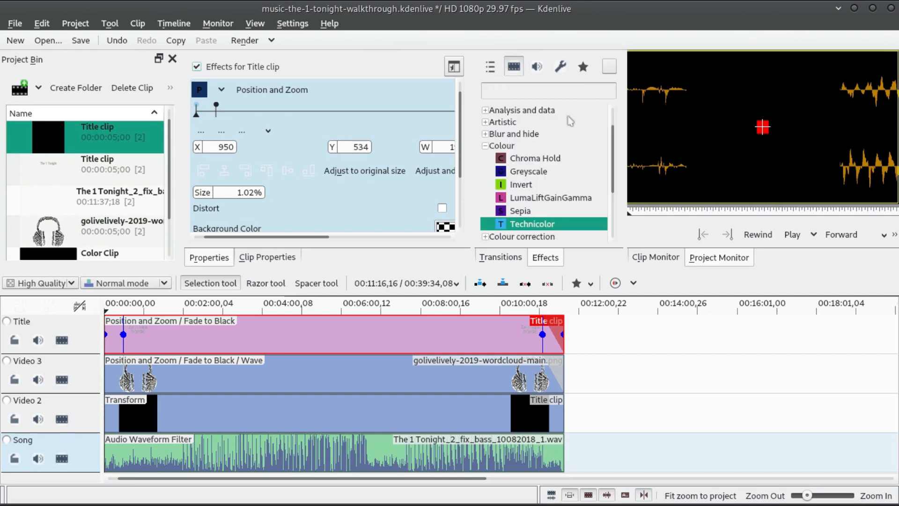
{"action": "left_click", "coordinate": [490, 67]}
{"action": "scroll", "coordinate": [522, 136], "scroll_direction": "up", "scroll_amount": 2}
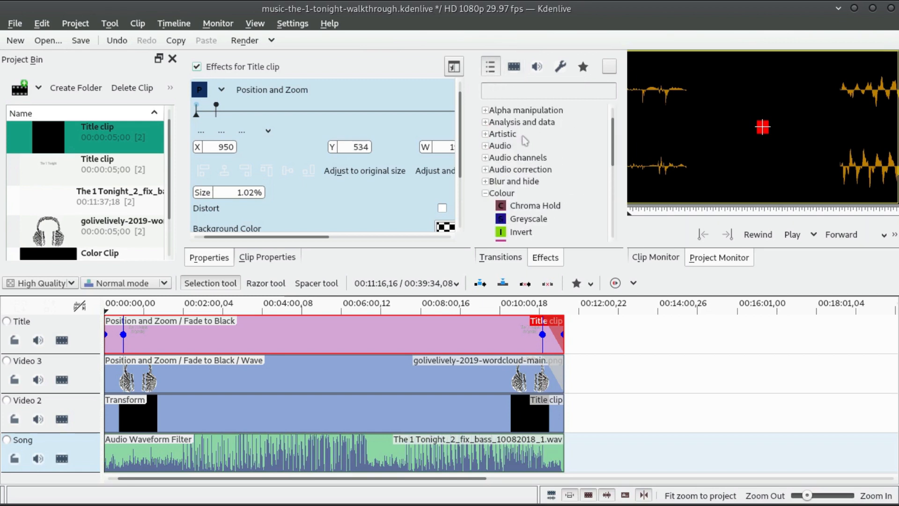
{"action": "scroll", "coordinate": [508, 192], "scroll_direction": "down", "scroll_amount": 4}
{"action": "left_click", "coordinate": [486, 231]}
{"action": "left_click", "coordinate": [486, 220]}
{"action": "left_click", "coordinate": [486, 196]}
{"action": "scroll", "coordinate": [524, 189], "scroll_direction": "down", "scroll_amount": 7}
{"action": "scroll", "coordinate": [529, 192], "scroll_direction": "down", "scroll_amount": 15}
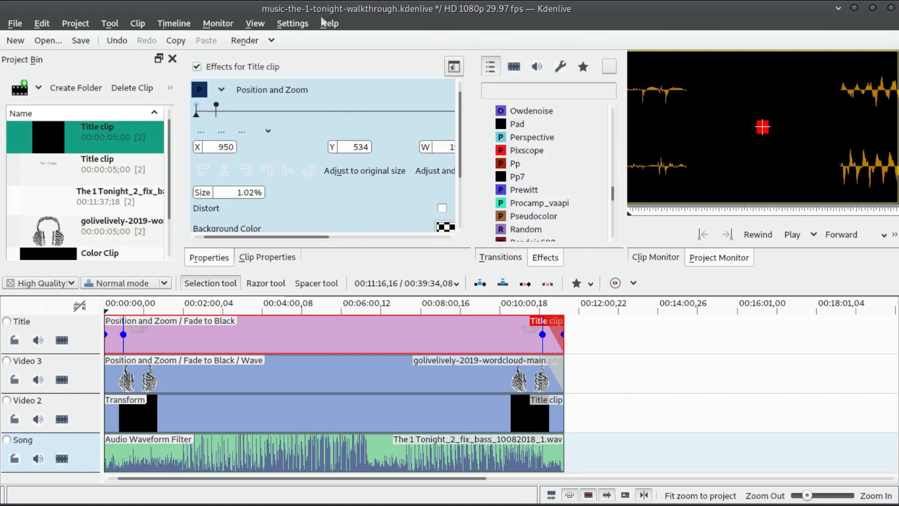
- Switch the interface theme to Krita bright and save the project
{"action": "left_click", "coordinate": [302, 25]}
{"action": "mouse_move", "coordinate": [370, 122]}
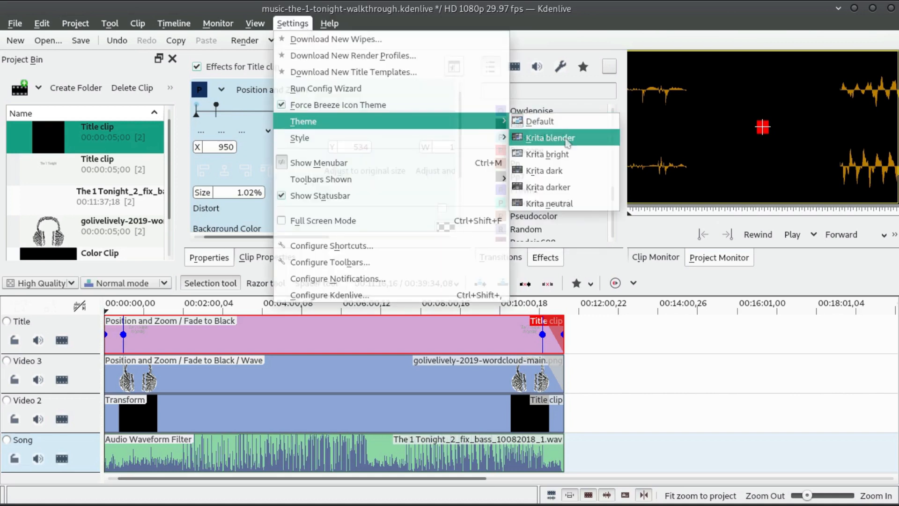
{"action": "left_click", "coordinate": [575, 155]}
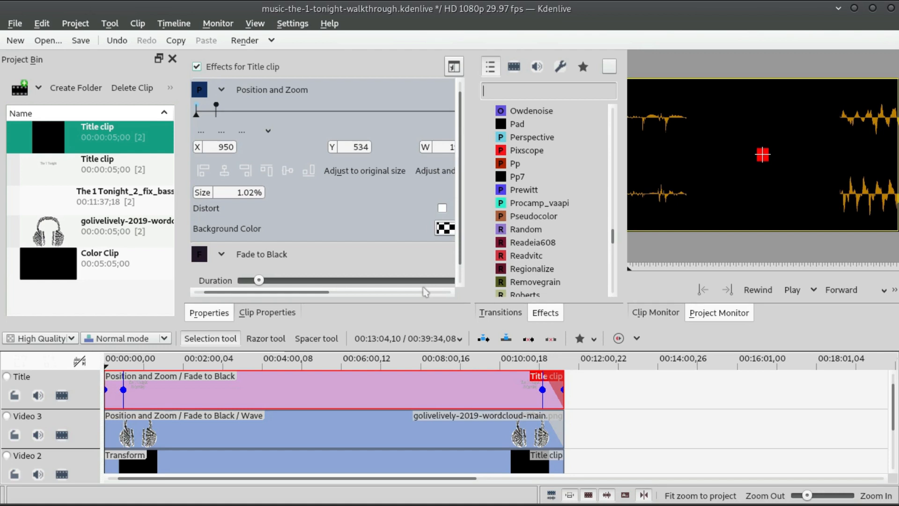
{"action": "key", "text": "ctrl+s"}
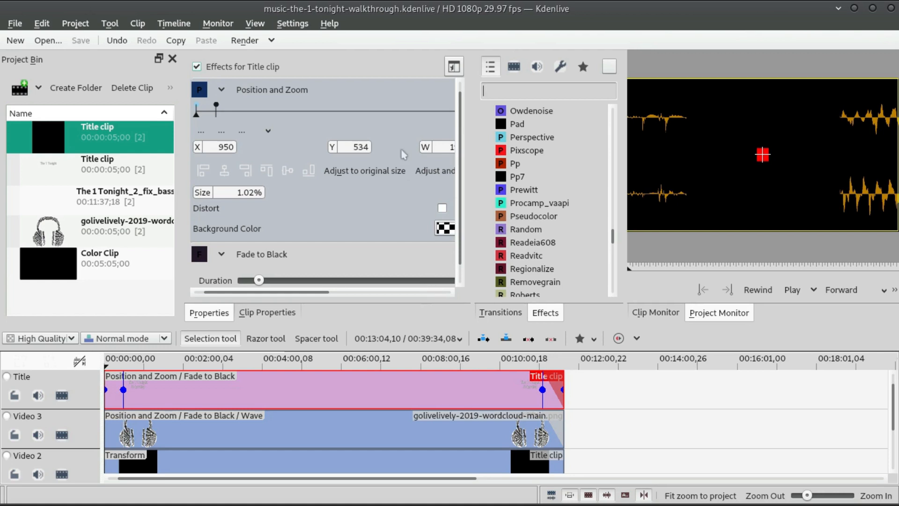